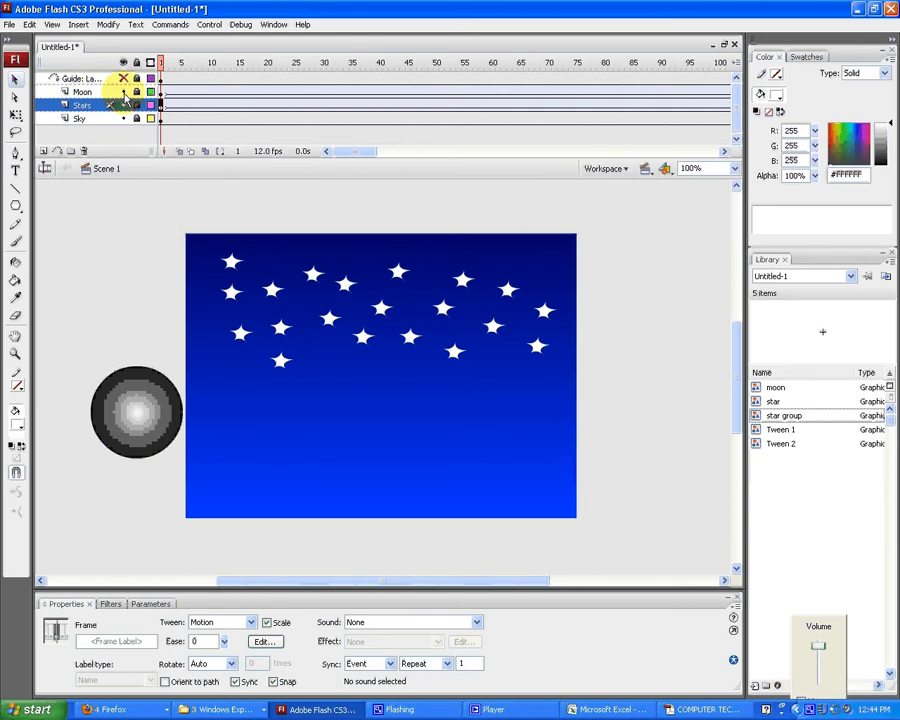
Step: Add a new layer above the Stars layer and name it Buildings
left_click(44, 150)
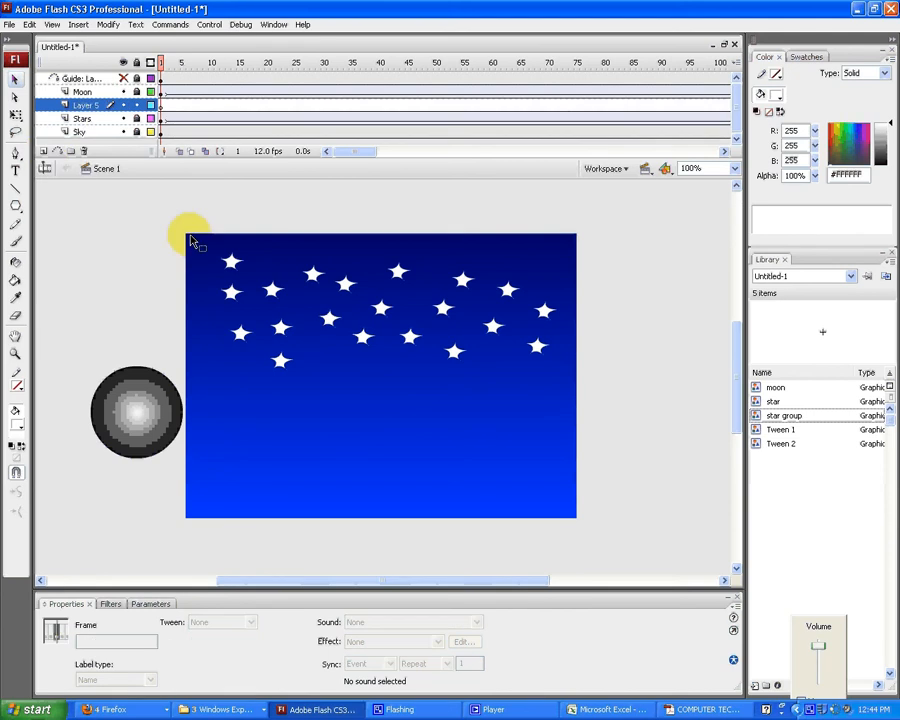
double_click(86, 105)
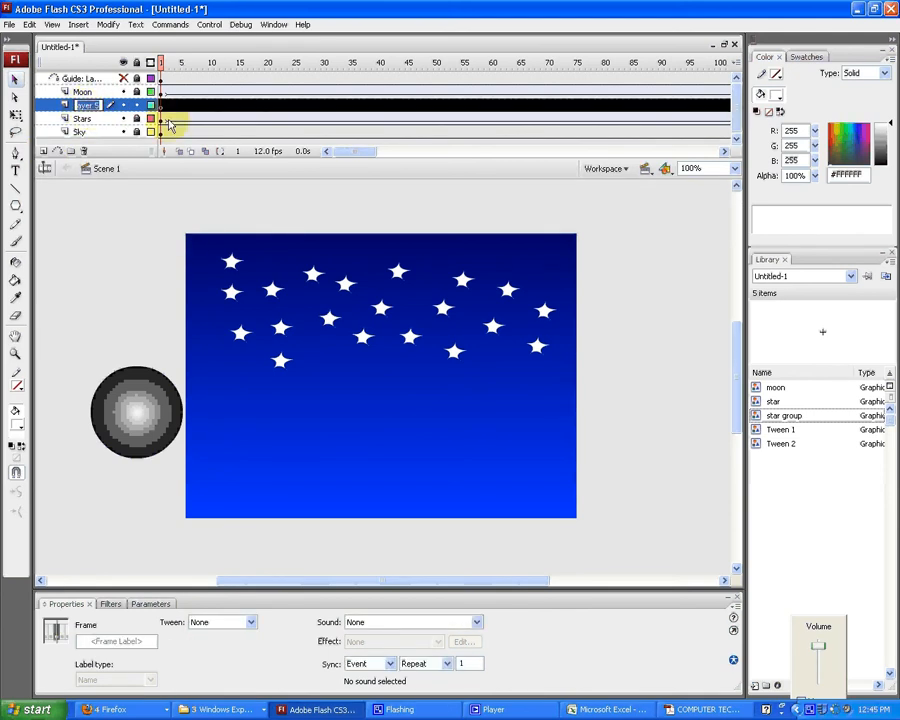
type("Buildin")
type("gs")
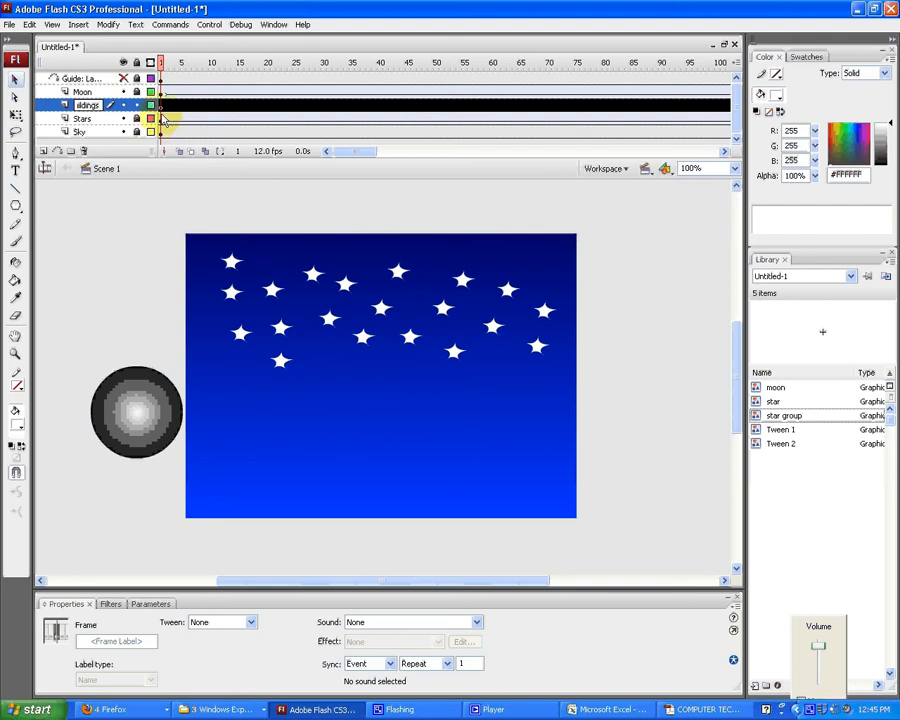
key("Return")
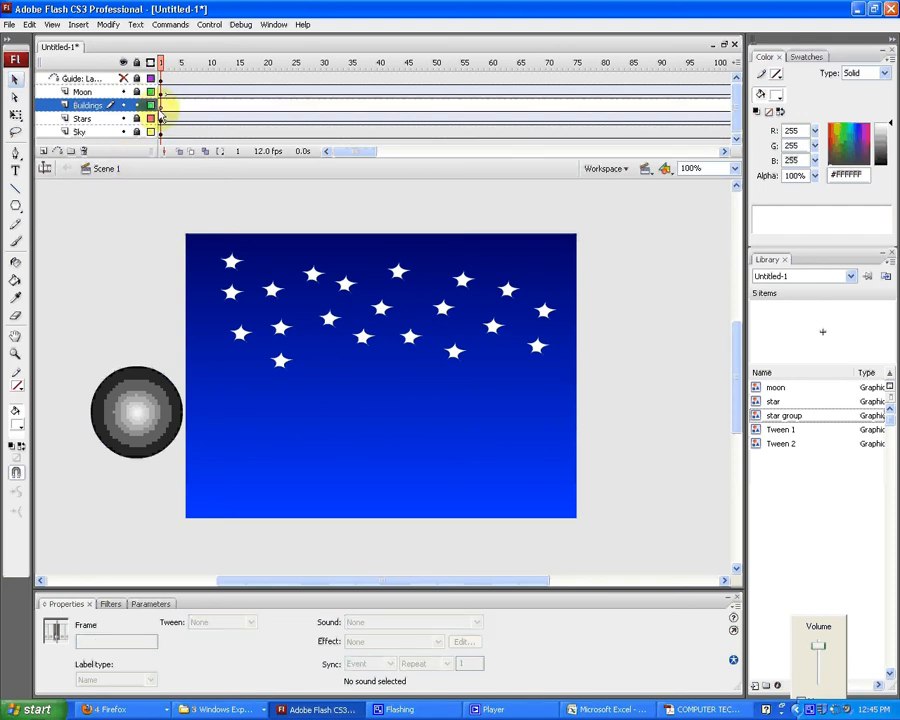
Step: Draw a #666666 rectangle about 148 × 205 px in the stage's left part as the first building and raise it to about Y 132
left_click(160, 106)
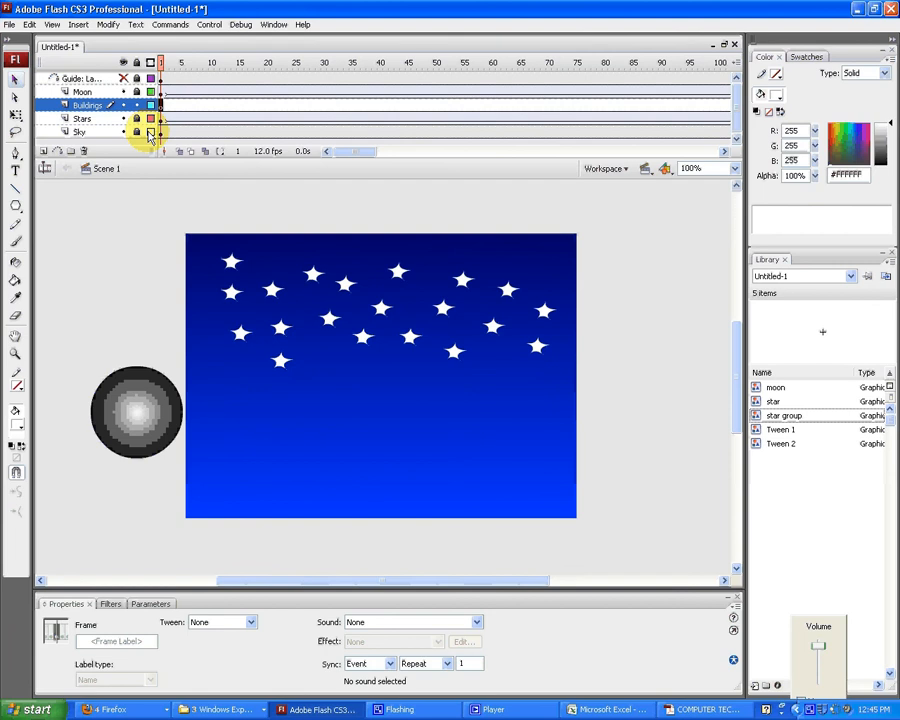
left_click(17, 208)
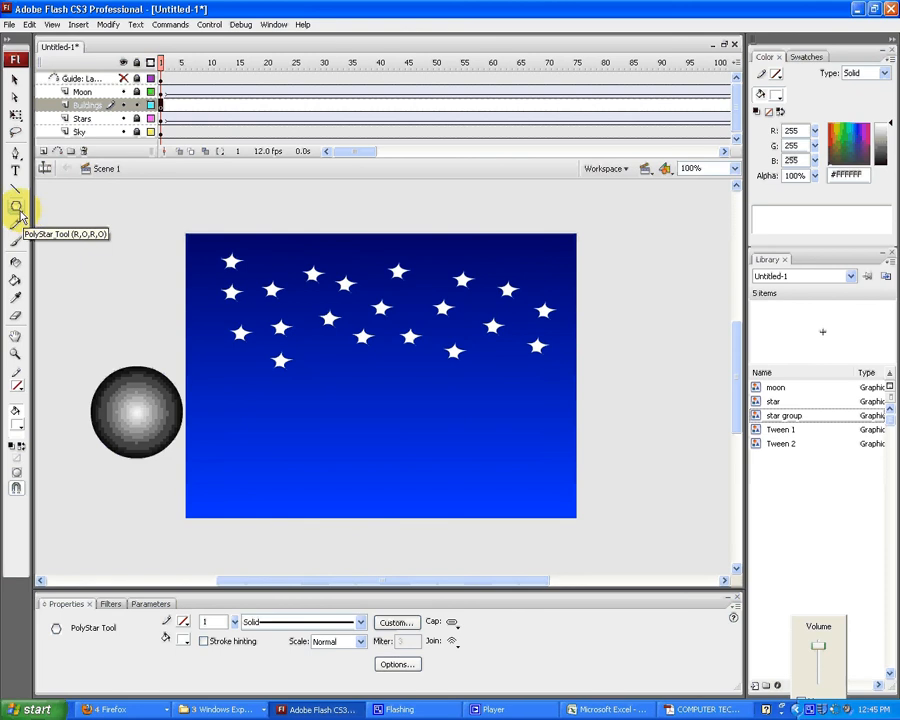
mouse_move(18, 213)
left_mouse_down()
mouse_move(24, 230)
mouse_move(24, 222)
left_mouse_up()
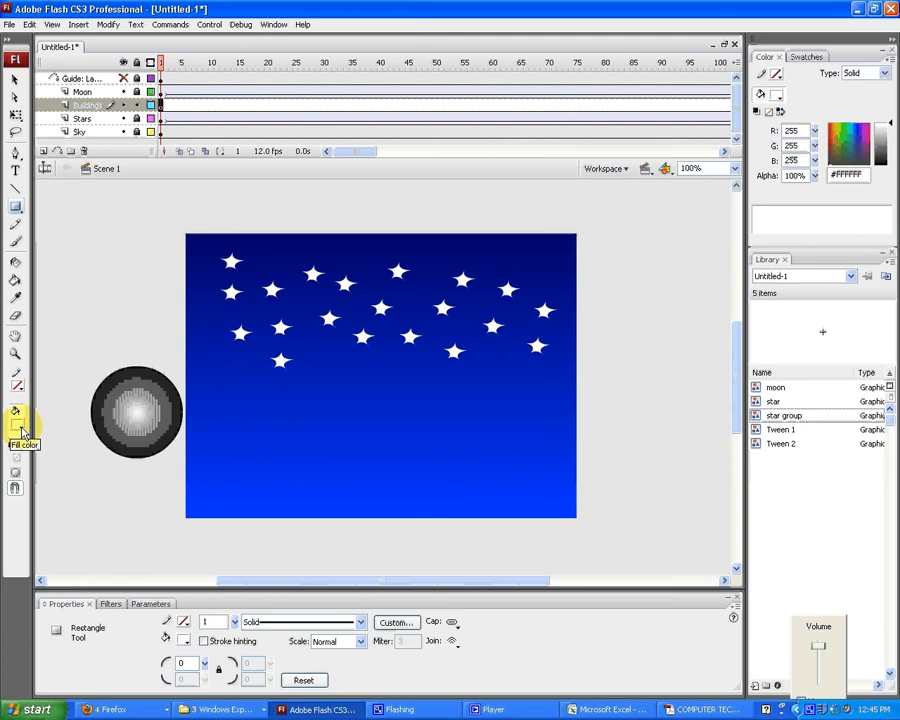
left_click(22, 432)
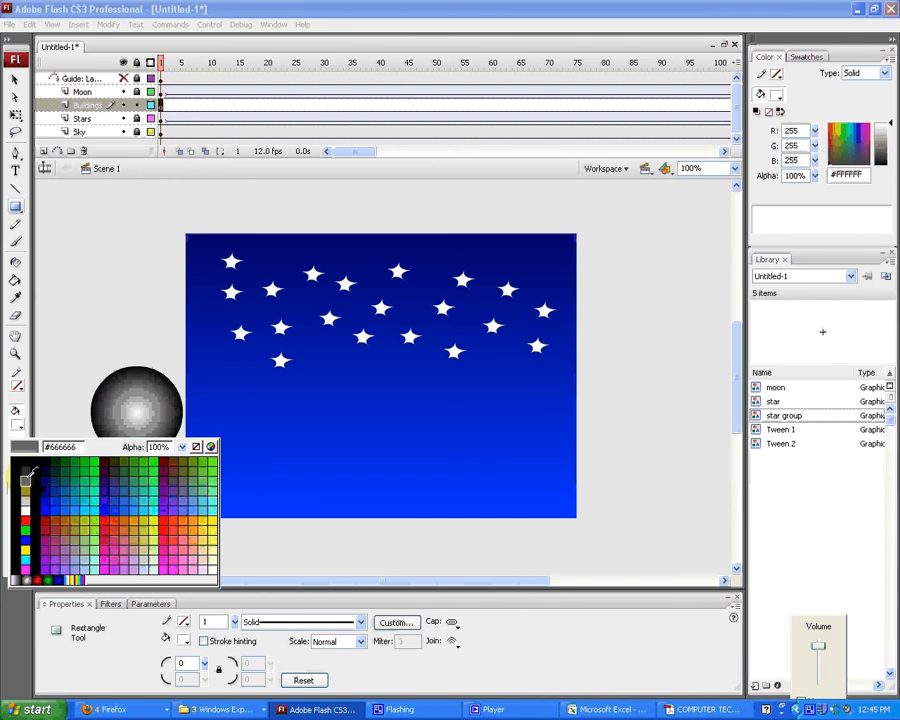
left_click(27, 475)
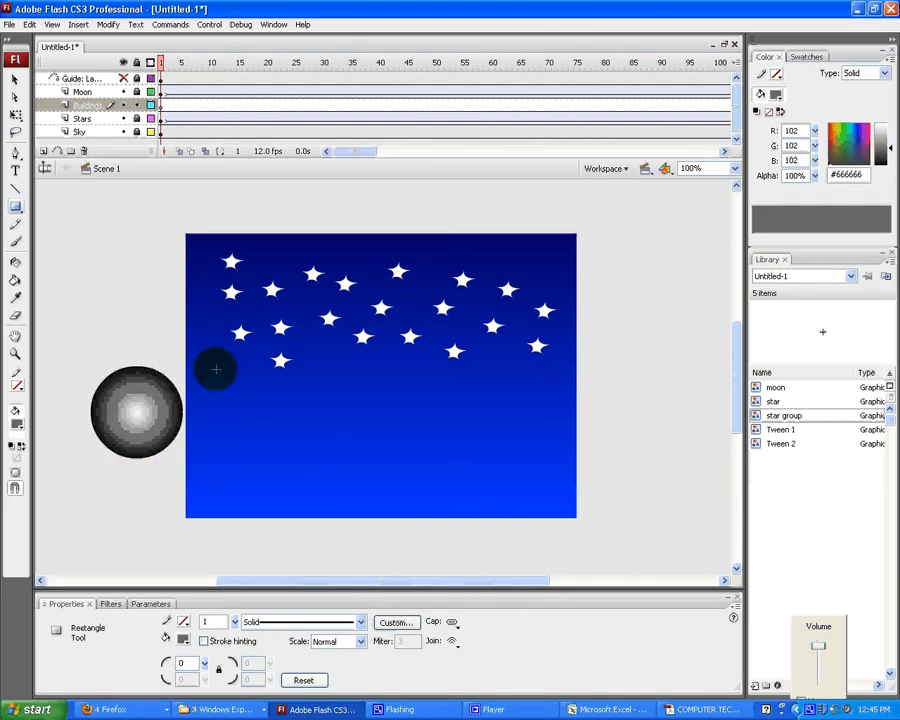
left_click_drag(216, 366, 320, 508)
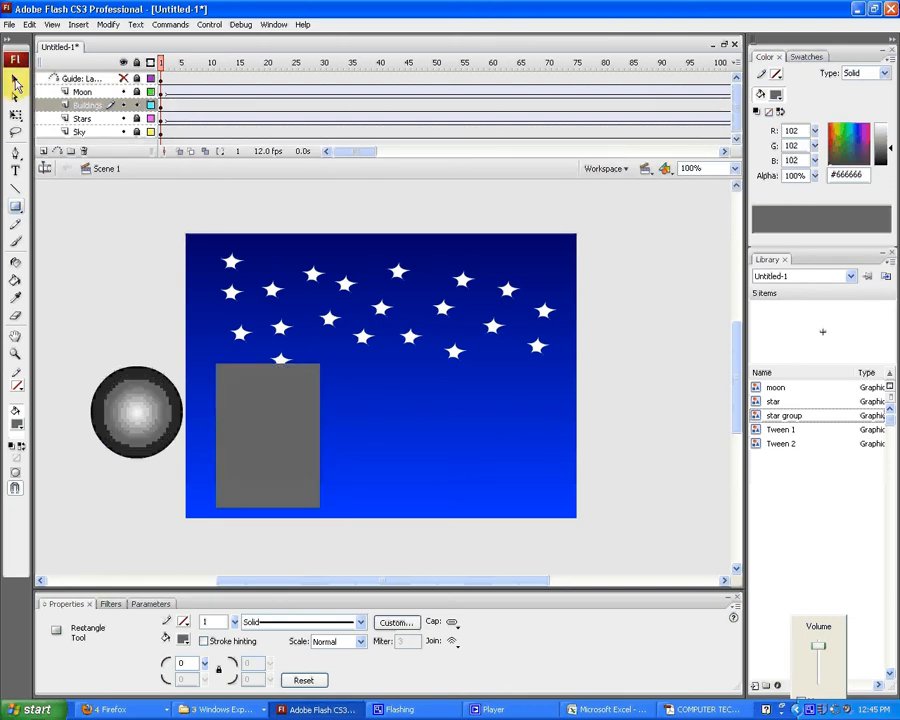
left_click(15, 84)
left_click_drag(263, 433, 263, 400)
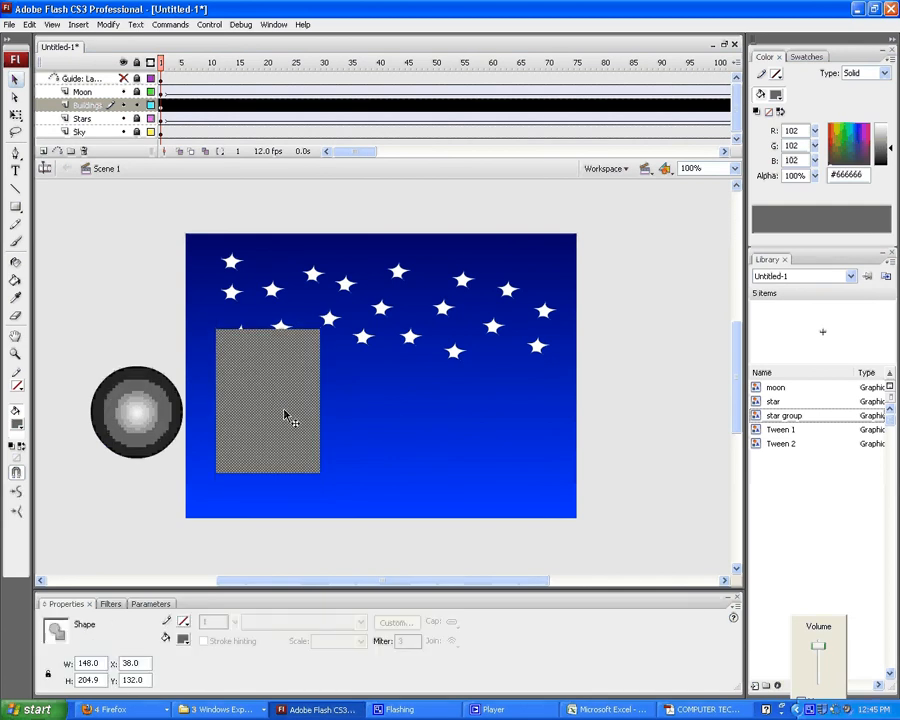
Step: Paste a copy of the grey building on the right side of the stage, level with the first, at about X 369
left_click(388, 408)
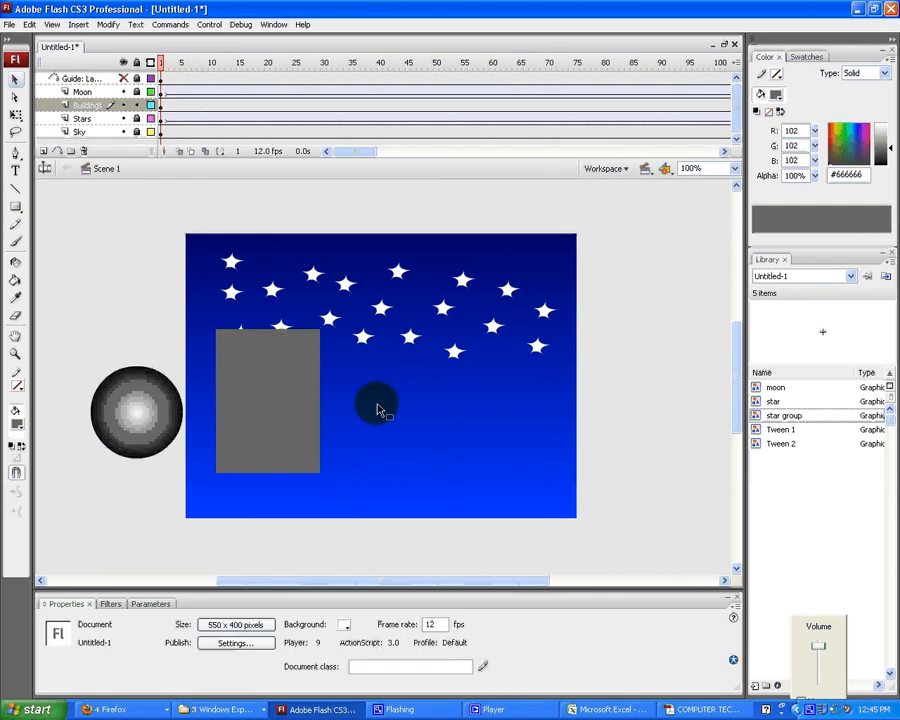
key("ctrl+v")
left_click_drag(381, 397, 503, 404)
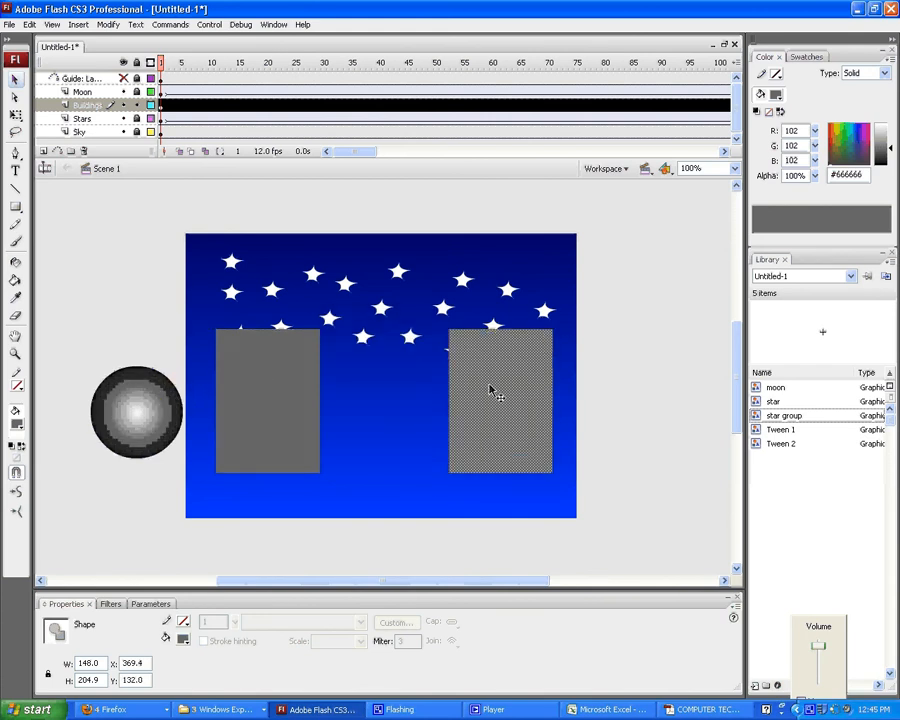
Step: Paste a third copy of the building and place it between the other two at about X 201, Y 136
left_click(276, 403)
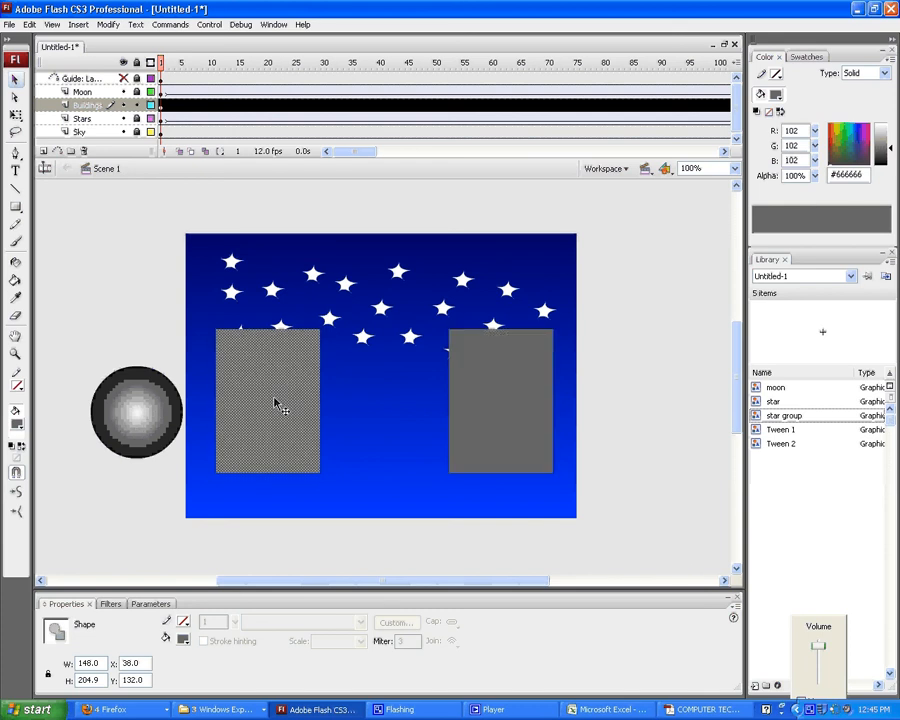
left_click(369, 350)
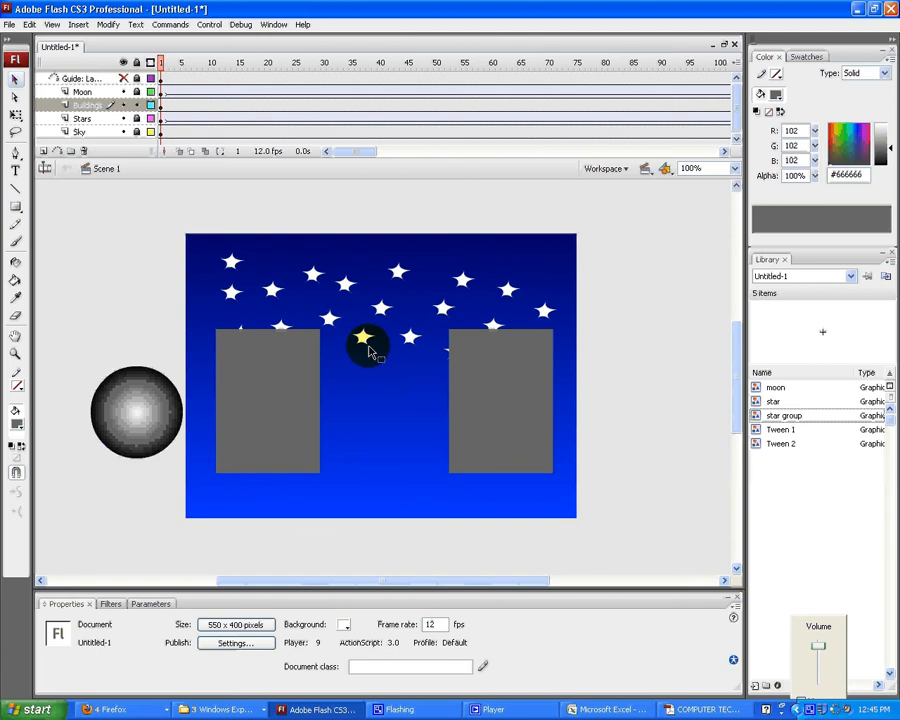
key("ctrl+v")
left_click_drag(371, 383, 386, 422)
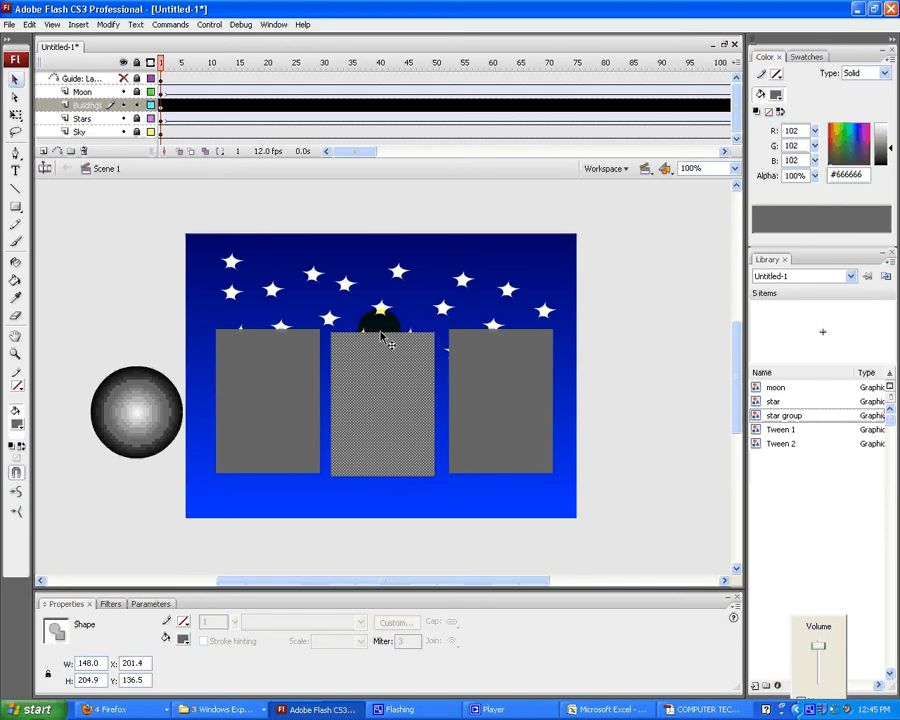
mouse_move(381, 341)
left_mouse_down()
mouse_move(391, 309)
mouse_move(348, 352)
mouse_move(341, 333)
mouse_move(421, 429)
mouse_move(392, 424)
left_mouse_up()
Step: Nudge the middle building up to Y 132.5 so its top lines up with the other two, and deselect it
left_click(380, 425)
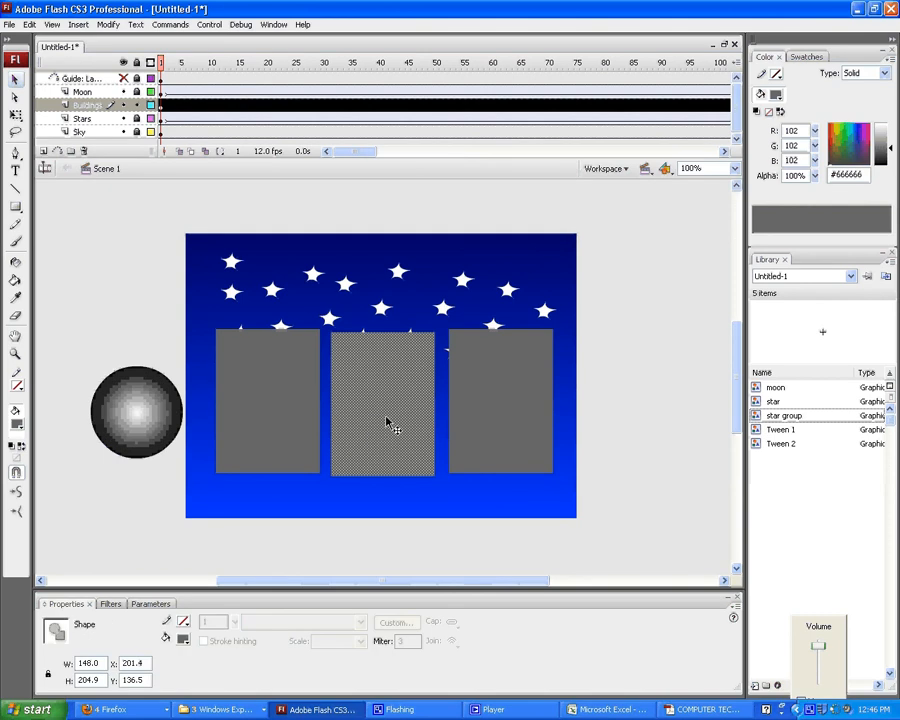
key("Up")
key("Up")
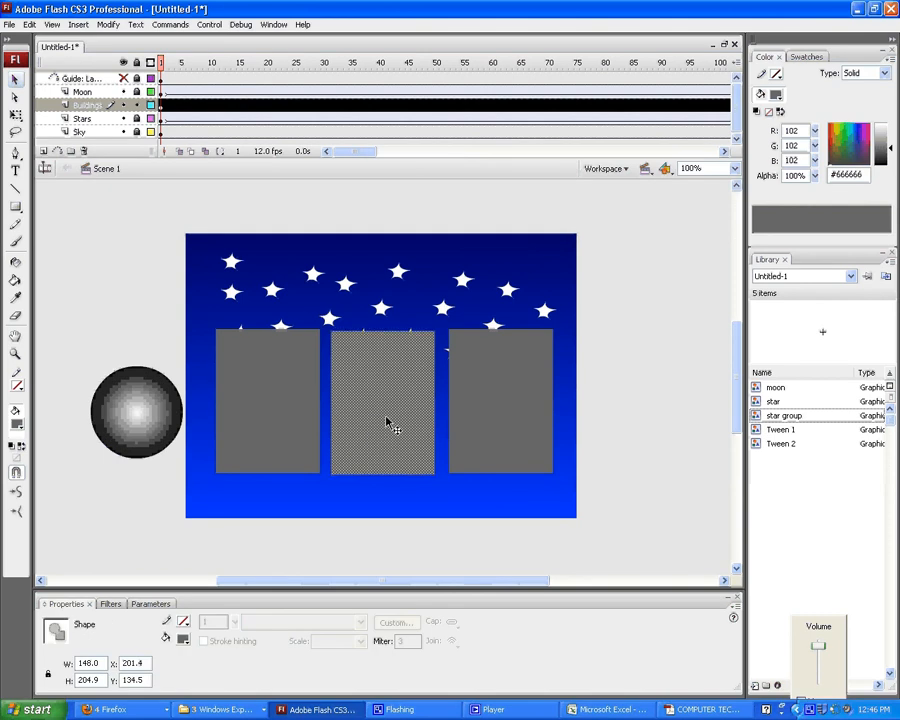
key("Up")
key("Up")
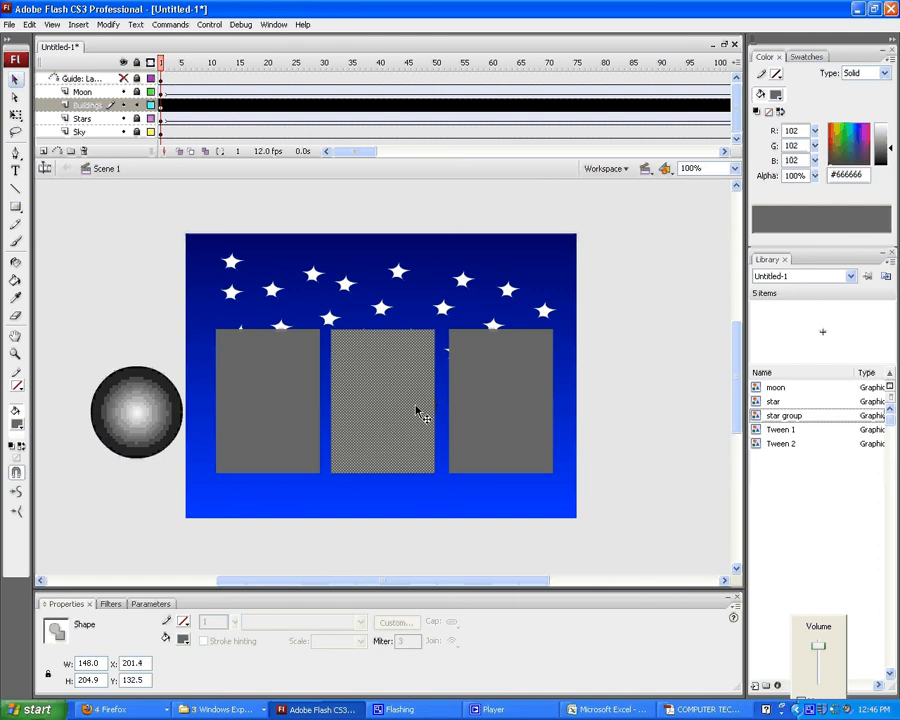
left_click(626, 396)
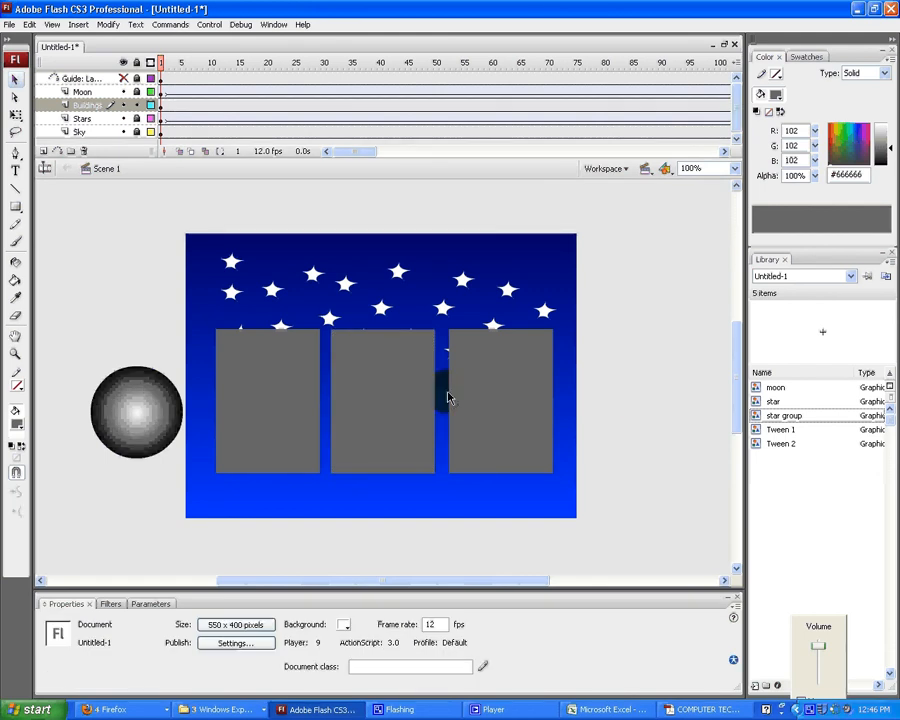
Step: Lock the Buildings layer and add a new layer above it named Windows
left_click(138, 105)
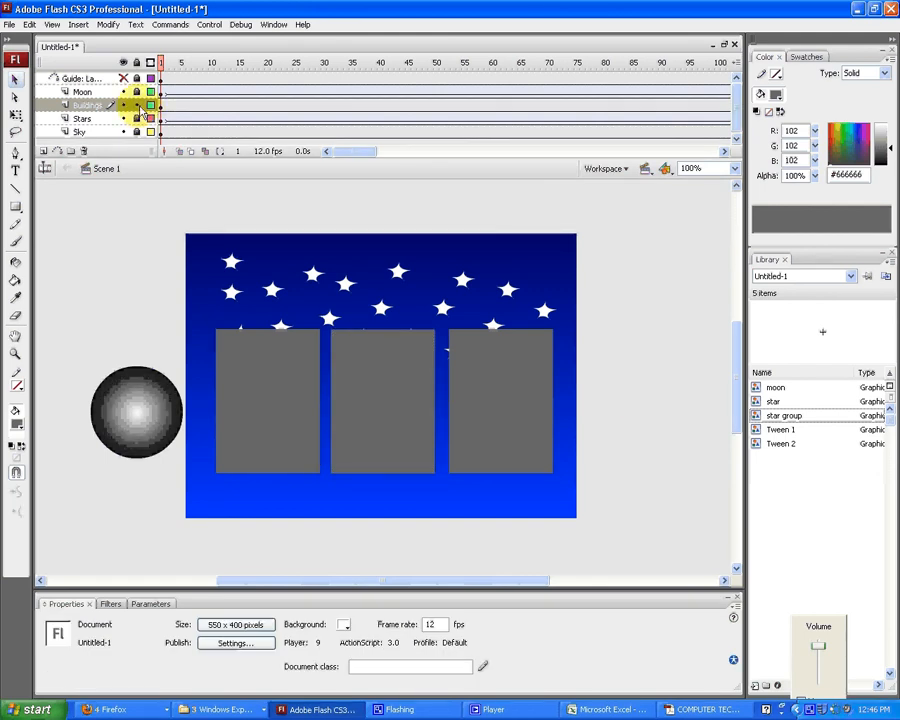
left_click(140, 106)
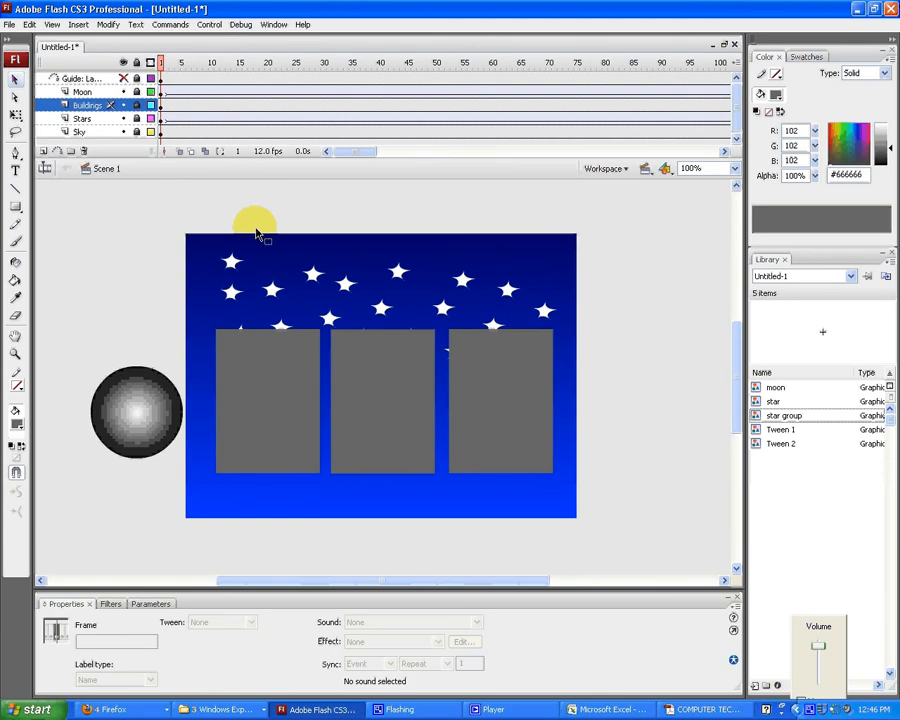
left_click(43, 151)
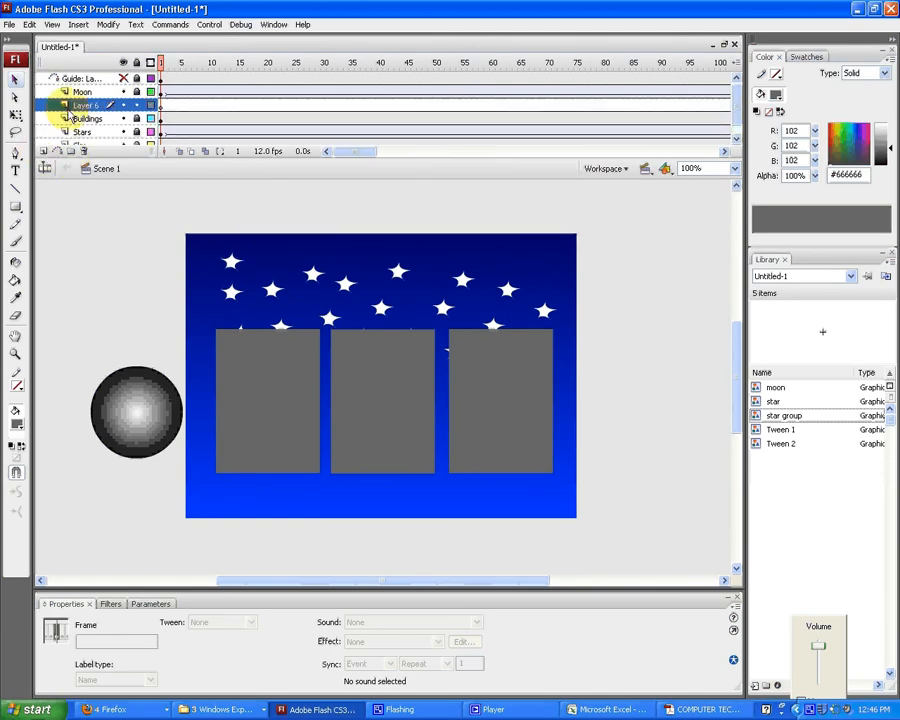
double_click(80, 105)
type("W")
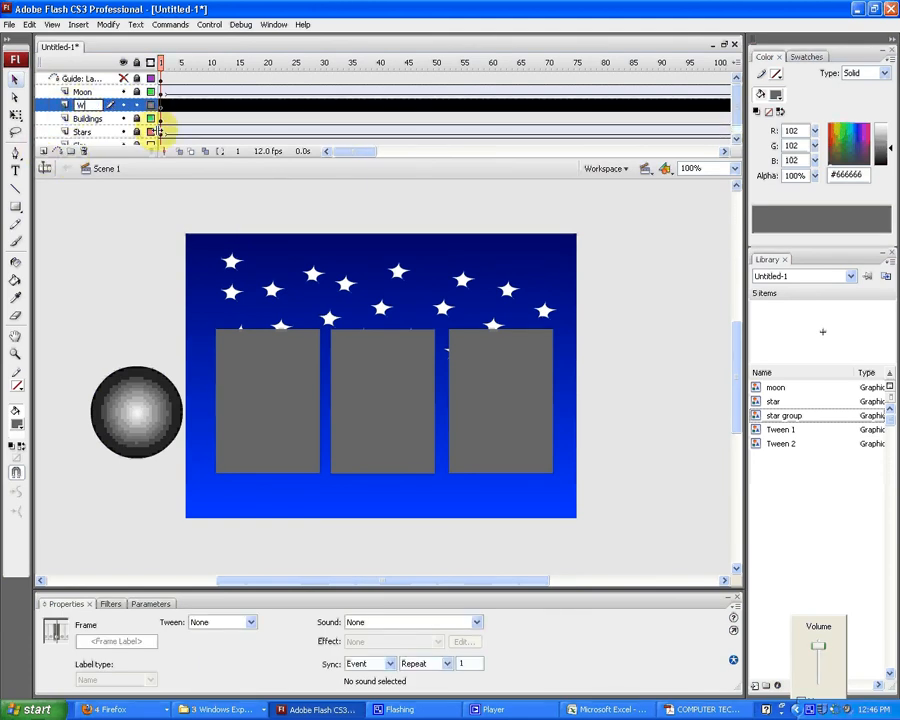
type("indows")
Step: Draw a #333333 square window about 44 × 44 px near the upper-left corner of the left building
left_click(19, 430)
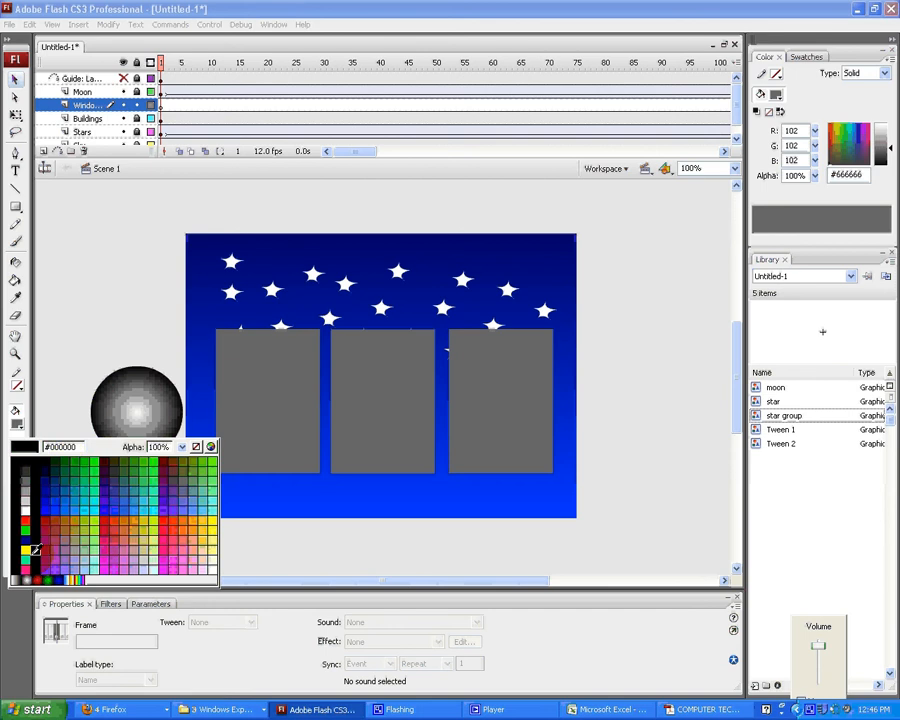
left_click(24, 548)
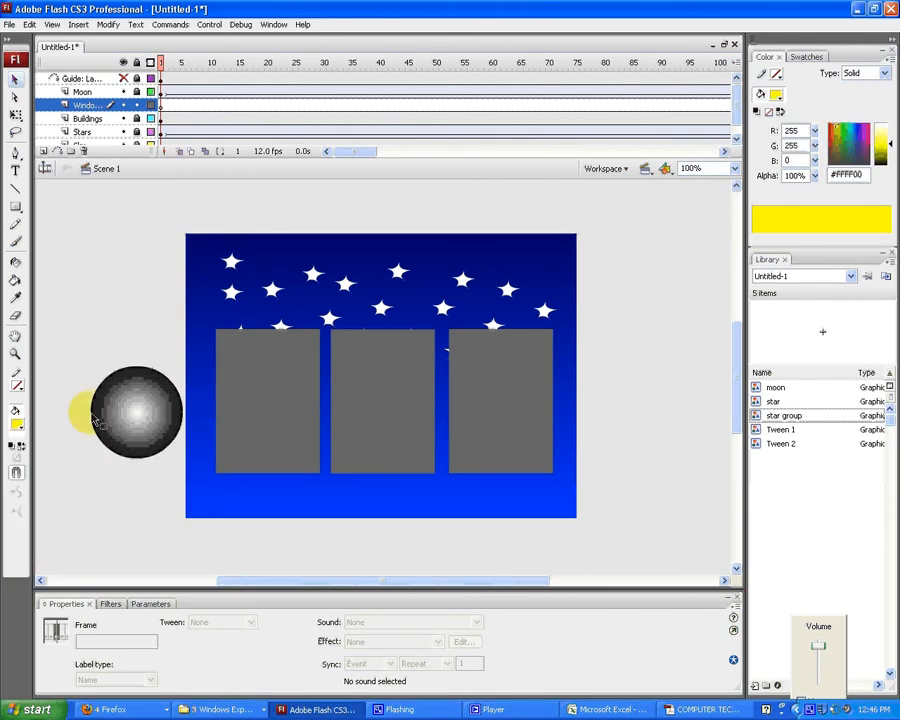
left_click(22, 428)
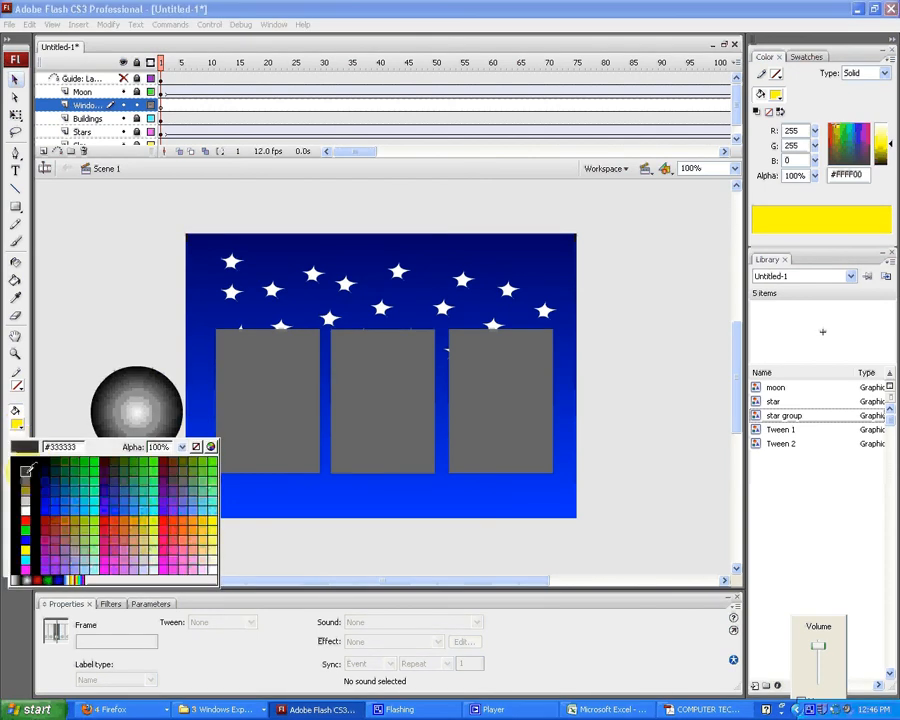
left_click(25, 468)
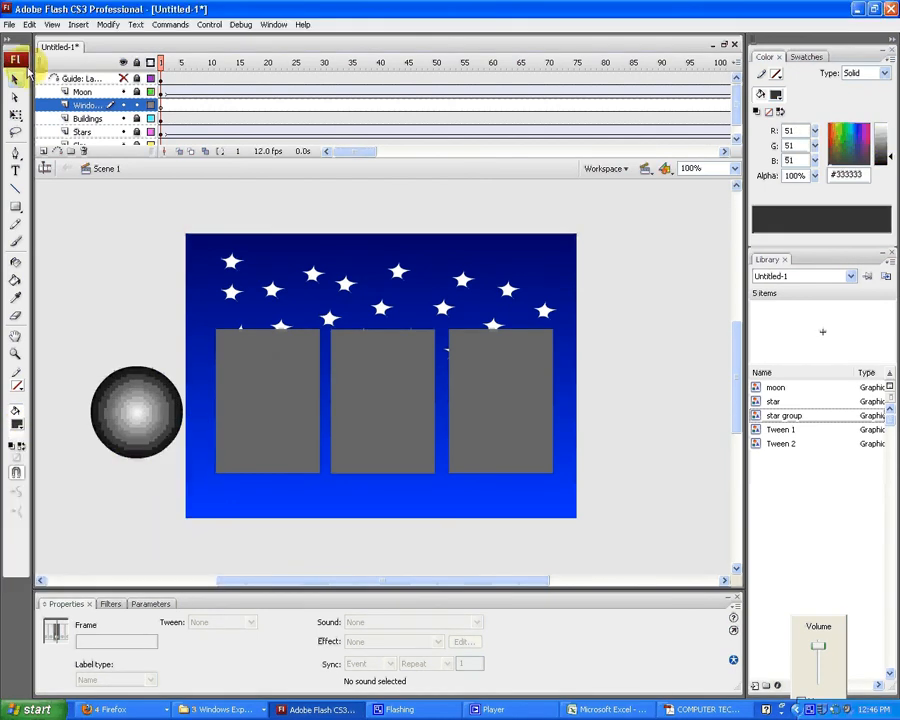
left_click(16, 207)
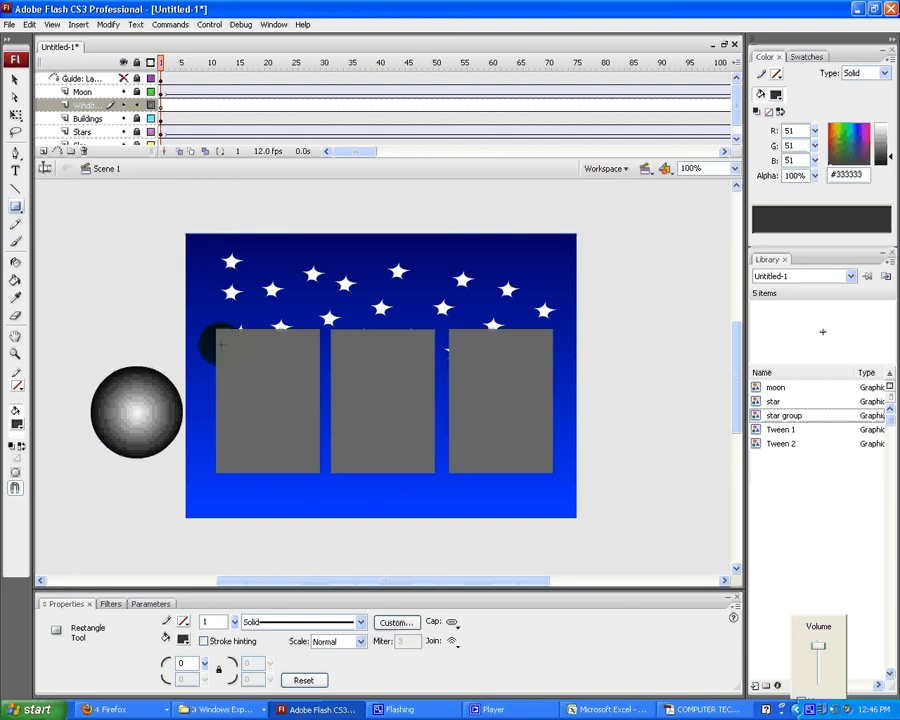
left_click_drag(220, 343, 246, 371)
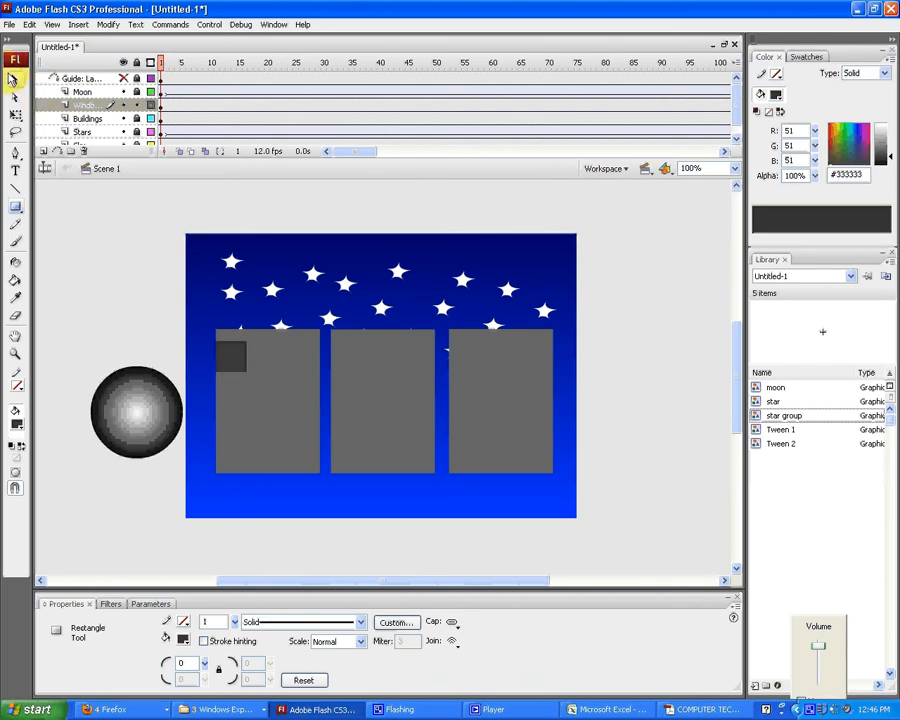
Step: Nudge the dark window to the right, away from the left building's edge
left_click(13, 79)
left_click_drag(217, 349, 255, 358)
key("Right")
key("Right")
key("Right")
key("Right")
key("Right")
key("Right")
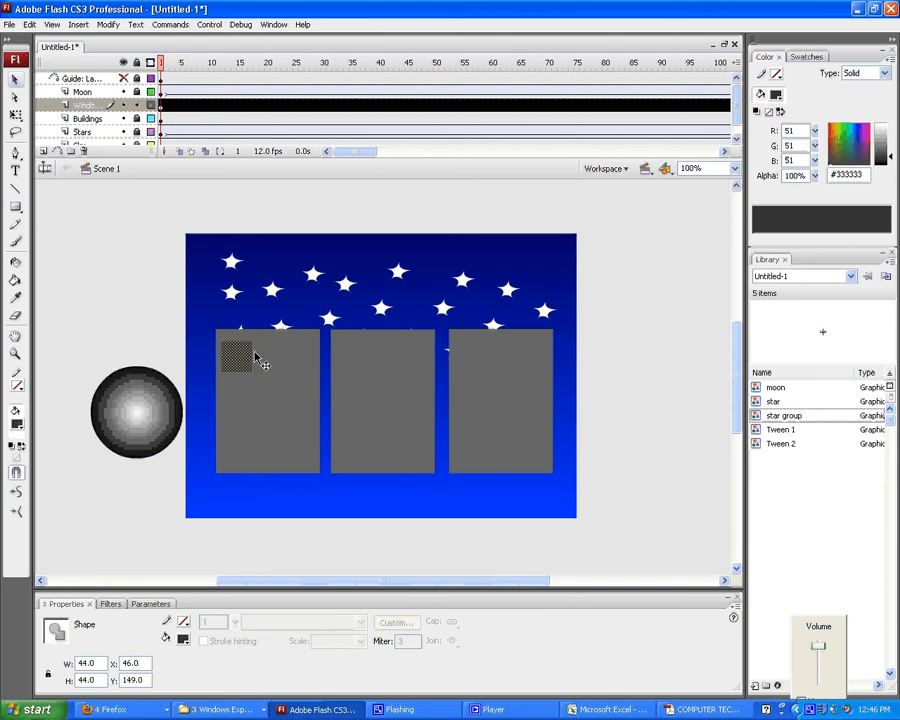
key("Right")
key("Right")
key("Right")
key("Right")
Step: Paste a copy of the window beside the first one in the left building's top row, at about X 117, Y 149
left_click(280, 360)
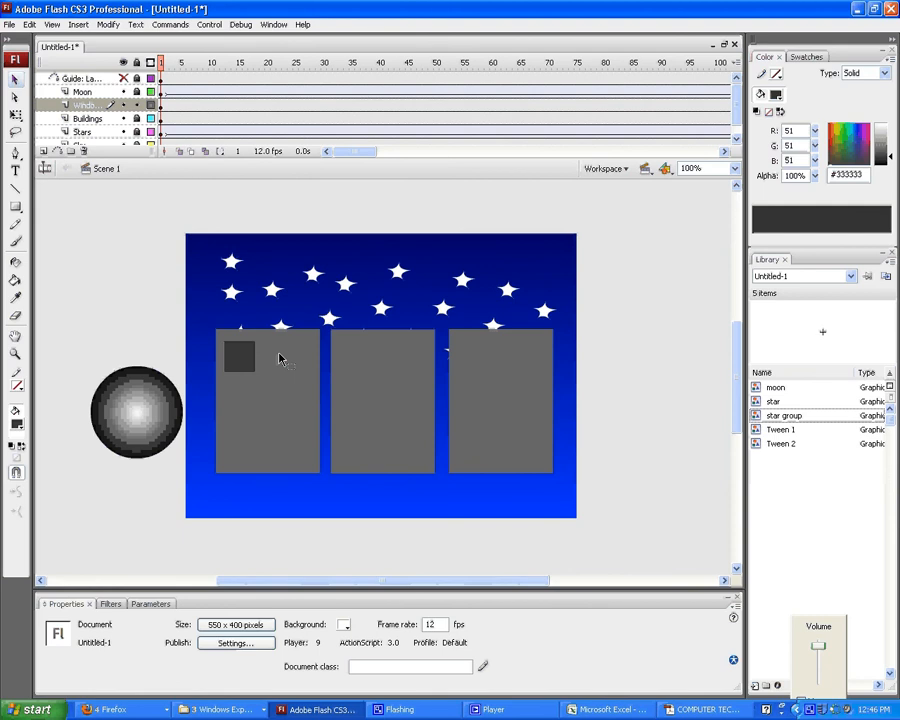
key("ctrl+v")
left_click_drag(381, 383, 288, 368)
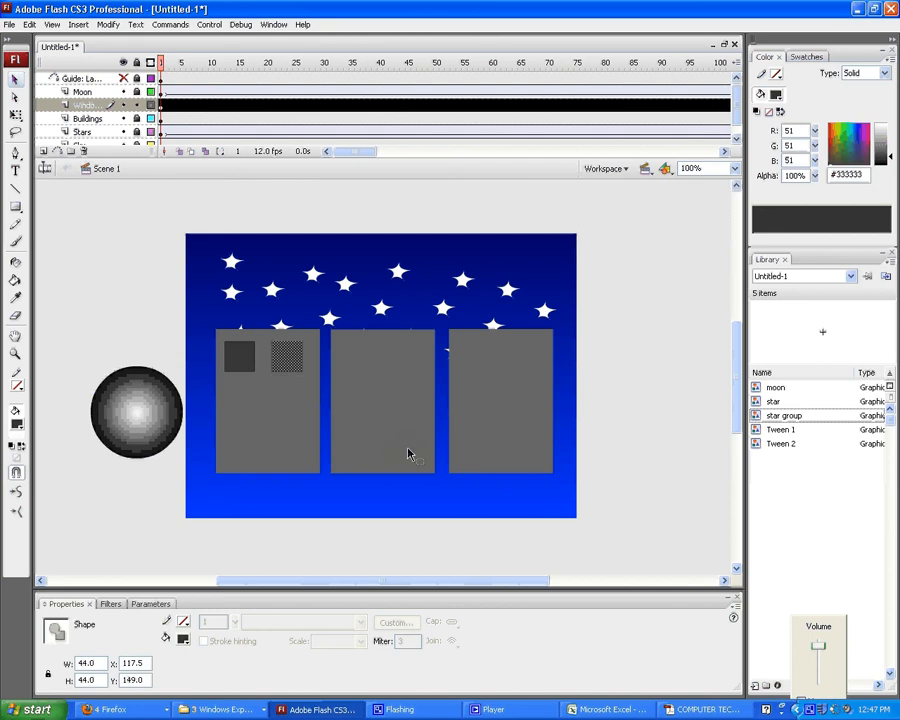
Step: Paste two more window copies and place them as a second row beneath the first two, at about Y 211
key("ctrl+v")
mouse_move(391, 374)
left_mouse_down()
mouse_move(241, 397)
mouse_move(250, 401)
left_mouse_up()
left_click(405, 420)
key("ctrl+v")
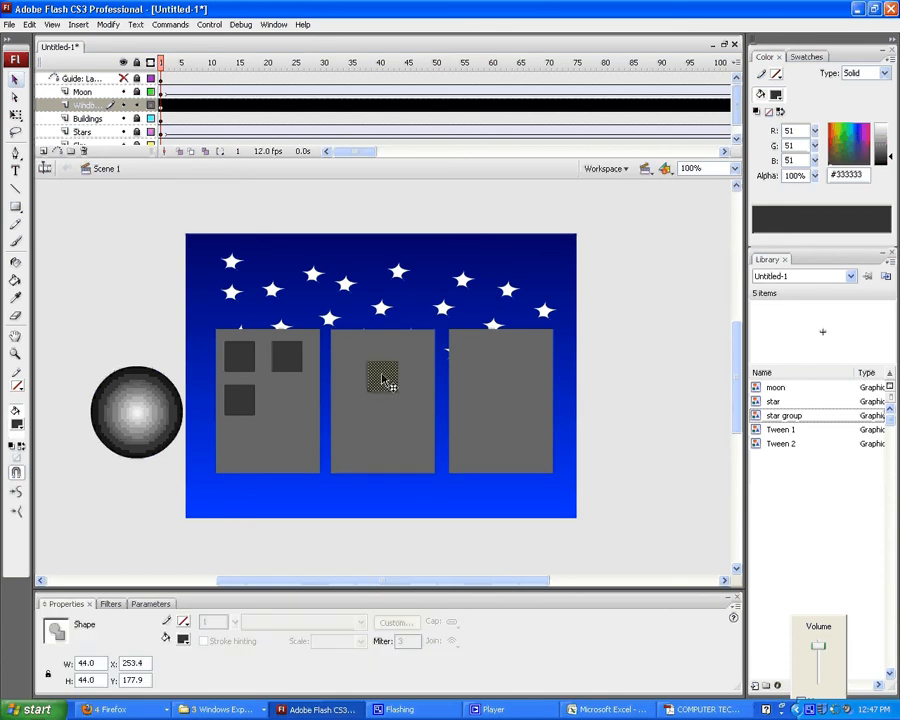
left_click_drag(383, 380, 289, 402)
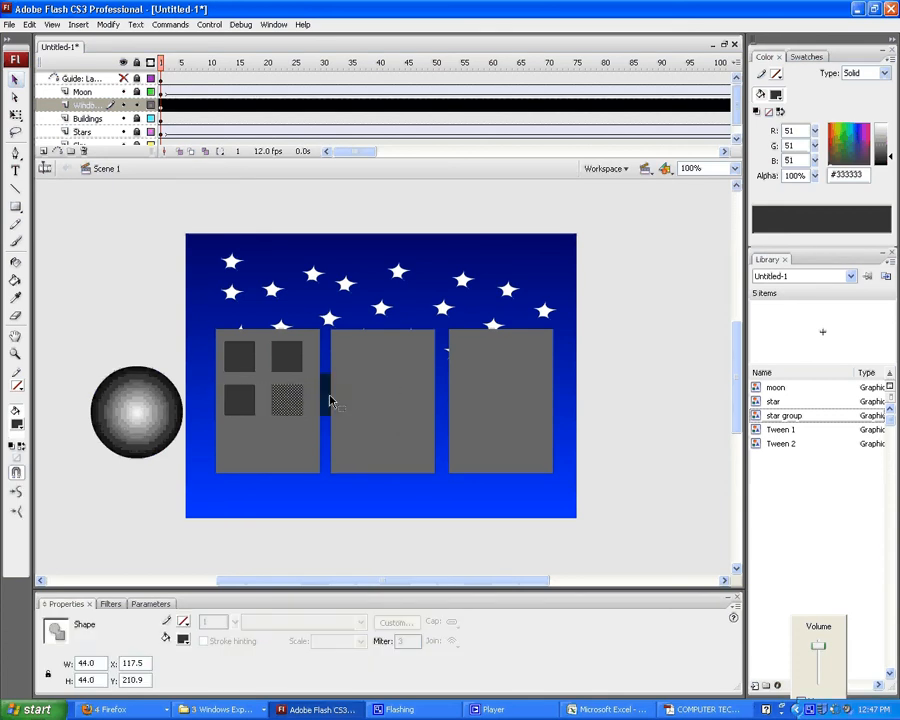
Step: Paste two more window copies as the left building's third row, at about Y 266
key("ctrl+v")
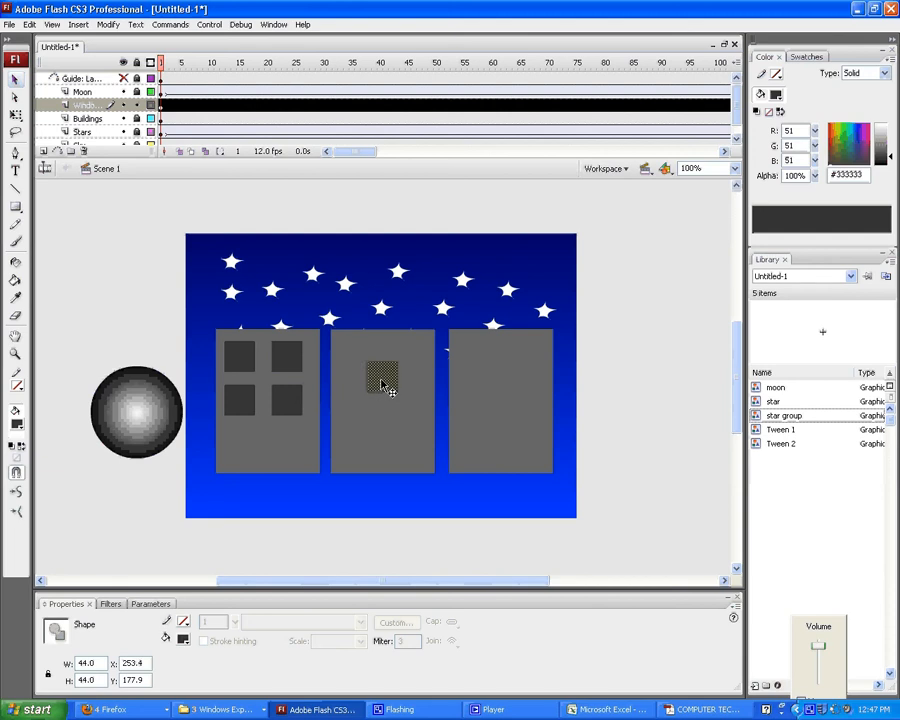
left_click_drag(383, 388, 244, 445)
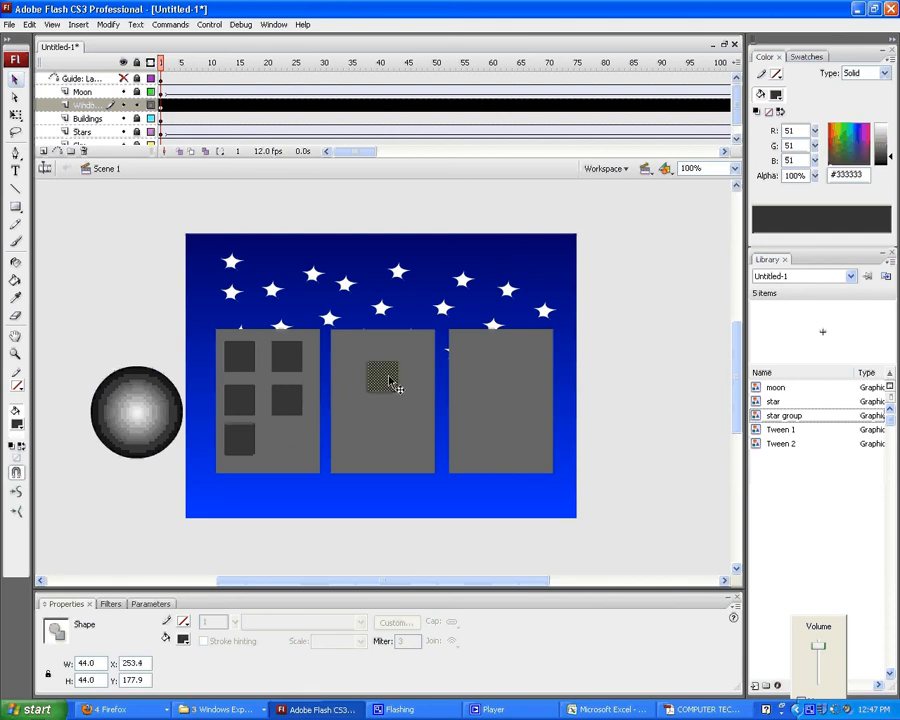
left_click_drag(389, 378, 295, 440)
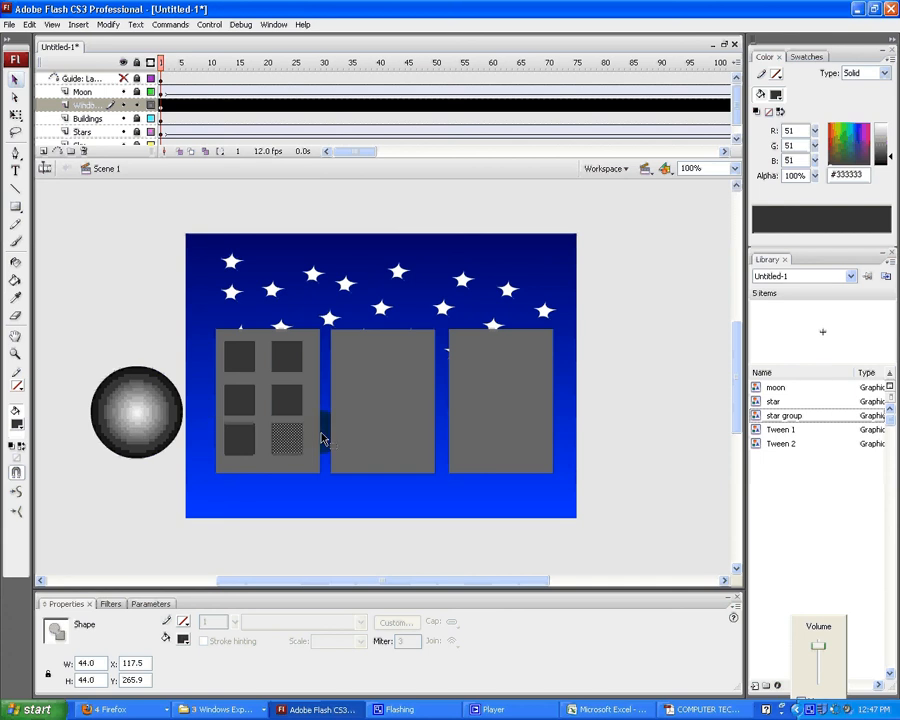
Step: Paste two window copies side by side as the right building's top row, at about Y 149
key("ctrl+v")
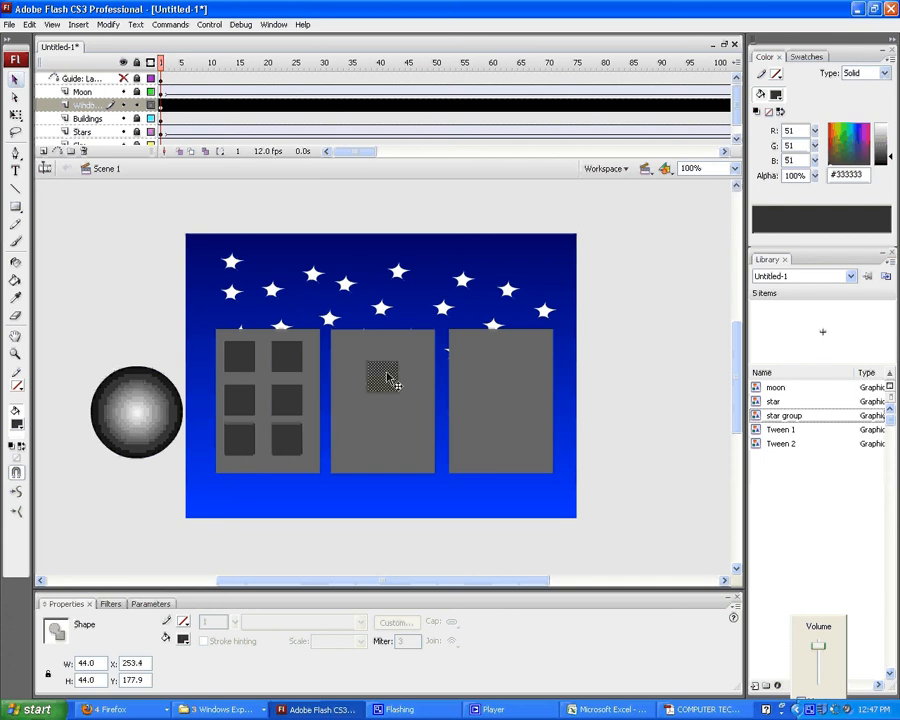
left_click_drag(387, 373, 527, 354)
key("ctrl+v")
left_click_drag(382, 379, 471, 359)
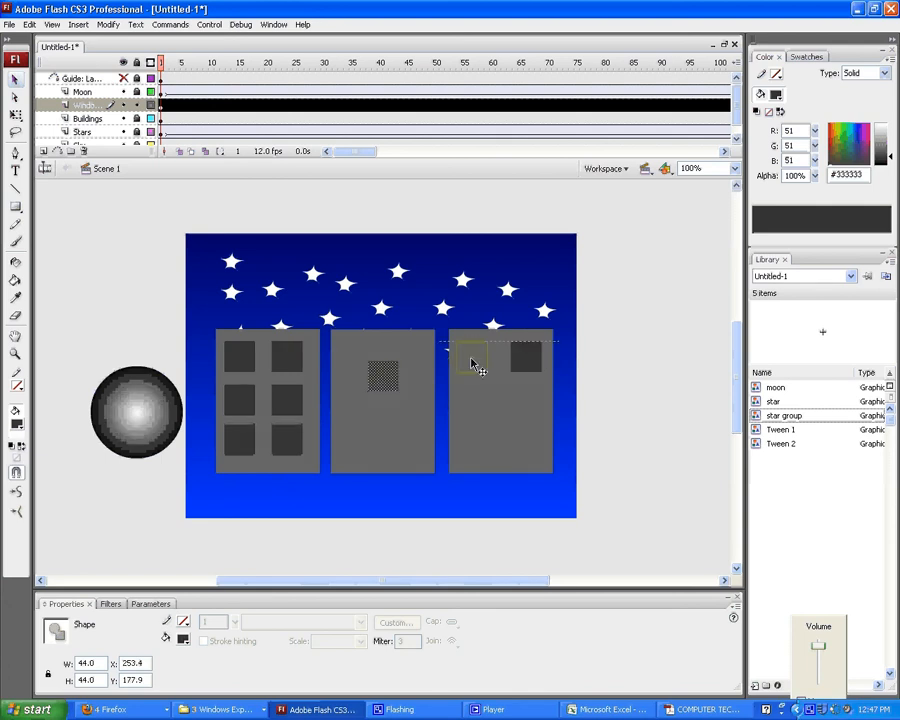
left_click_drag(471, 359, 478, 366)
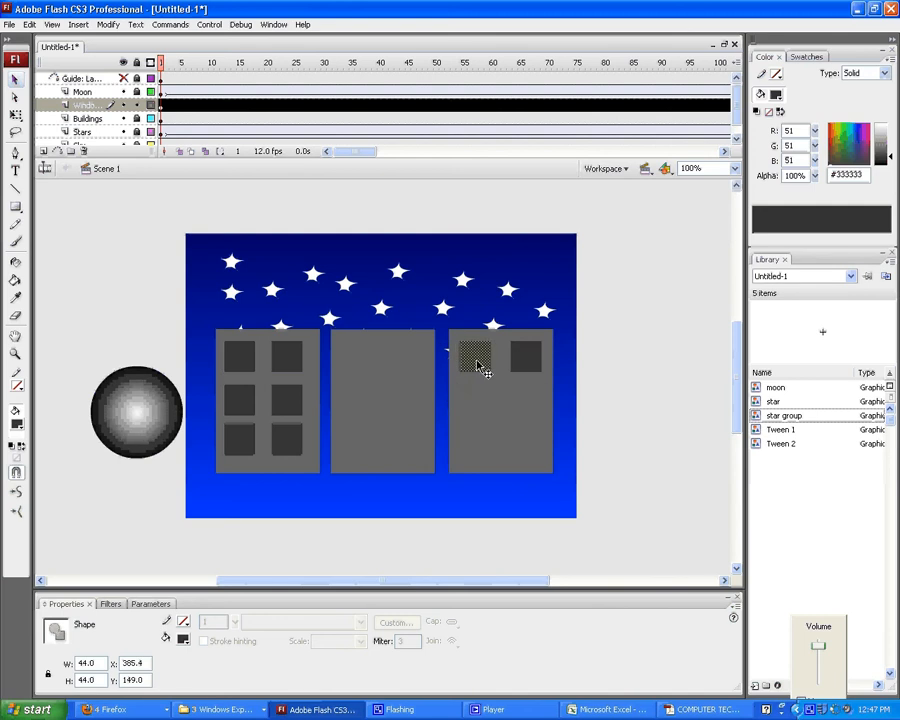
Step: Paste two window copies as the right building's second row, at about X 385 and X 457, Y 211
key("ctrl+v")
left_click_drag(400, 397, 480, 405)
key("ctrl+z")
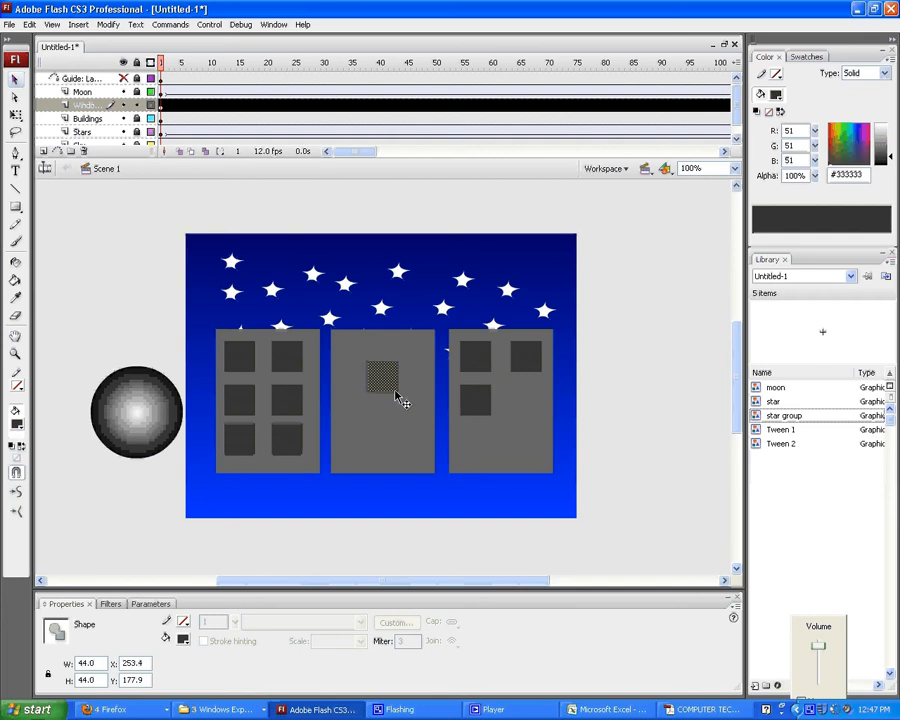
left_click_drag(398, 398, 503, 407)
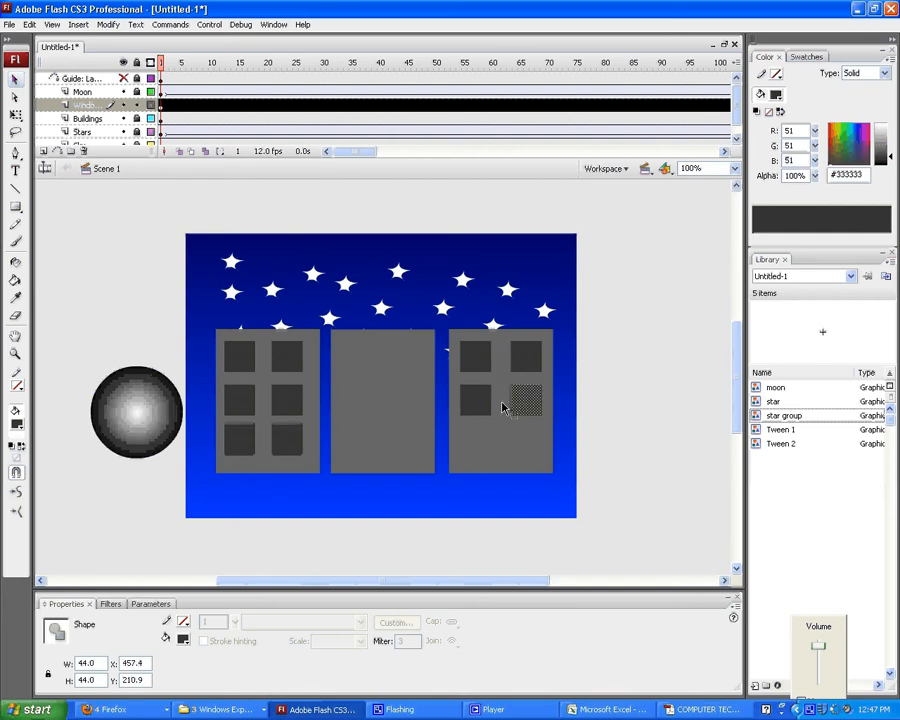
Step: Paste two window copies as the right building's third row, at about Y 266
key("ctrl+z")
left_click_drag(388, 390, 477, 442)
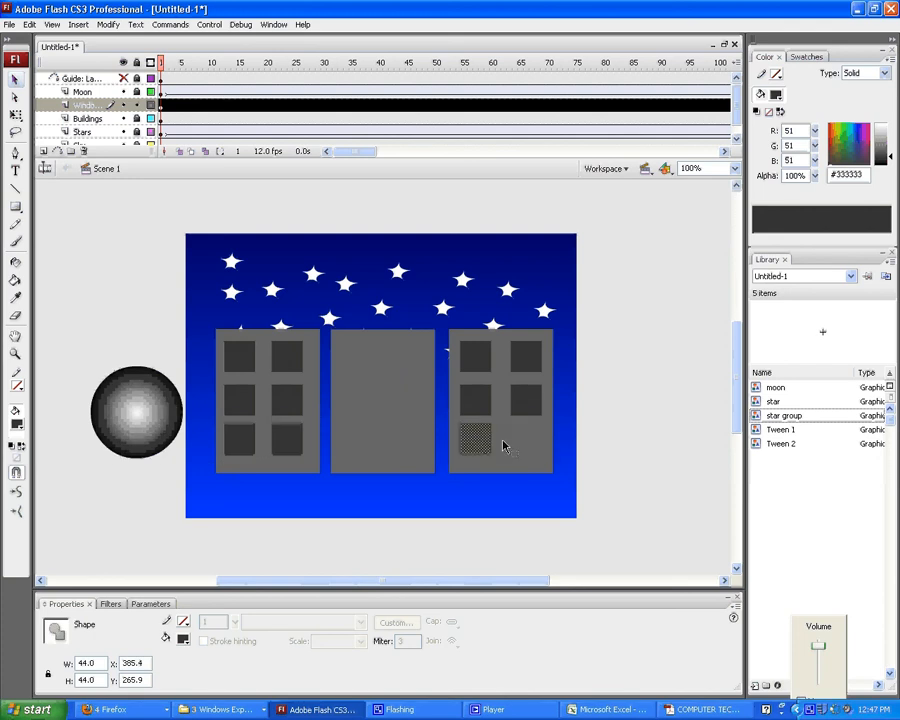
key("ctrl+v")
left_click_drag(392, 386, 526, 444)
Step: Paste six window copies into the middle building as three rows of two, shifting the bottom-left one to about X 220
key("ctrl+v")
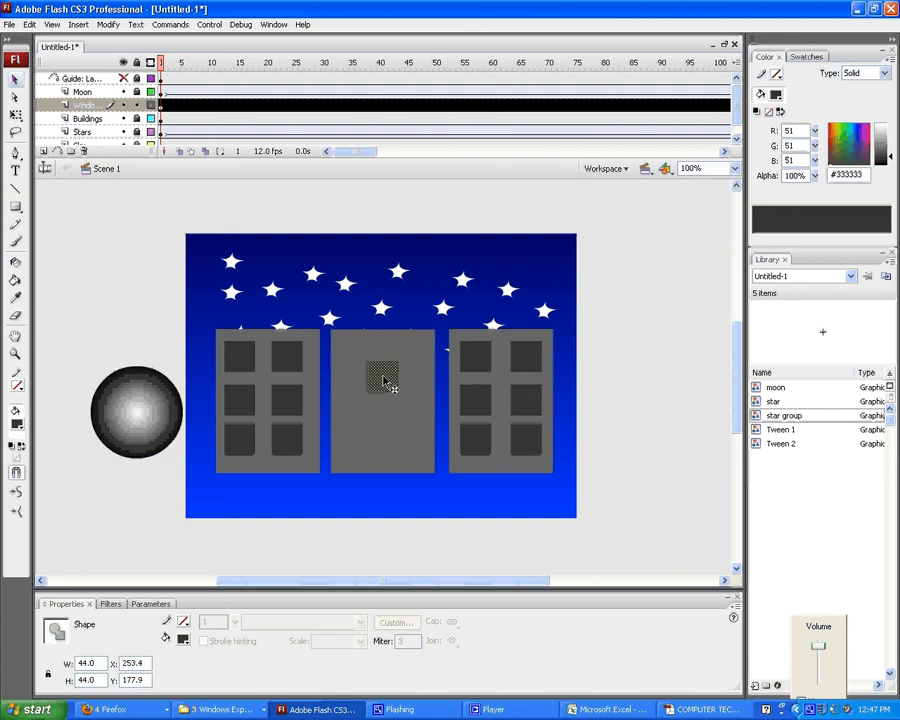
left_click_drag(385, 384, 352, 445)
key("ctrl+v")
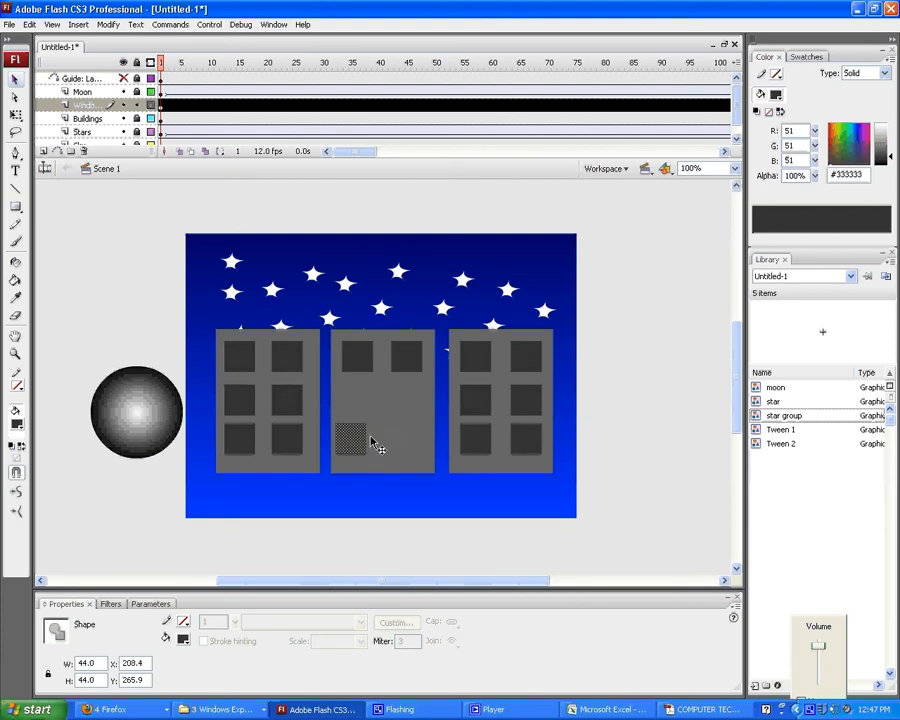
left_click_drag(385, 392, 409, 401)
key("ctrl+v")
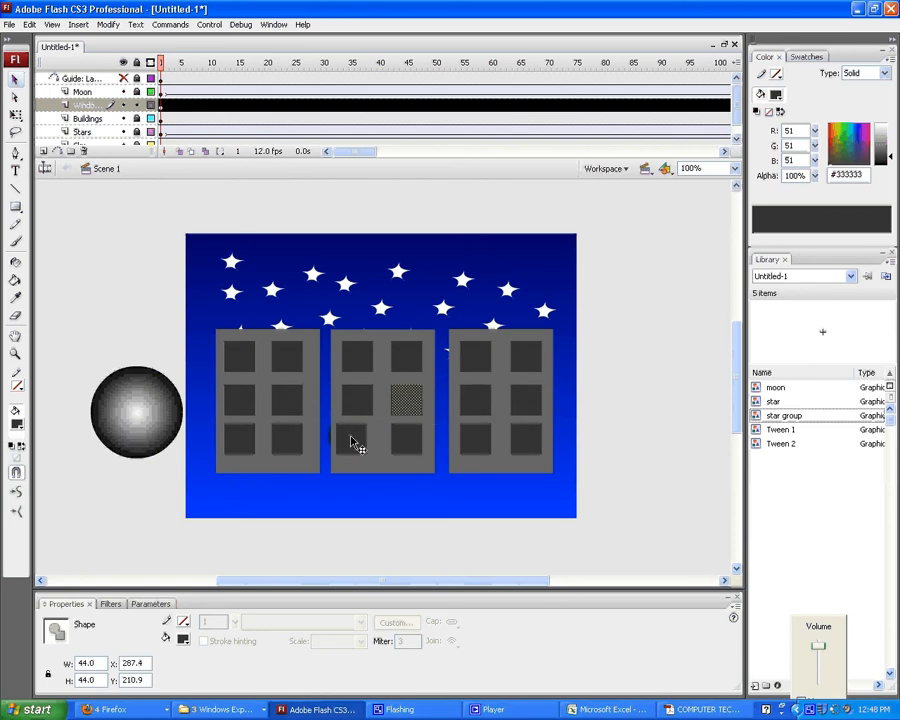
left_click_drag(352, 443, 361, 437)
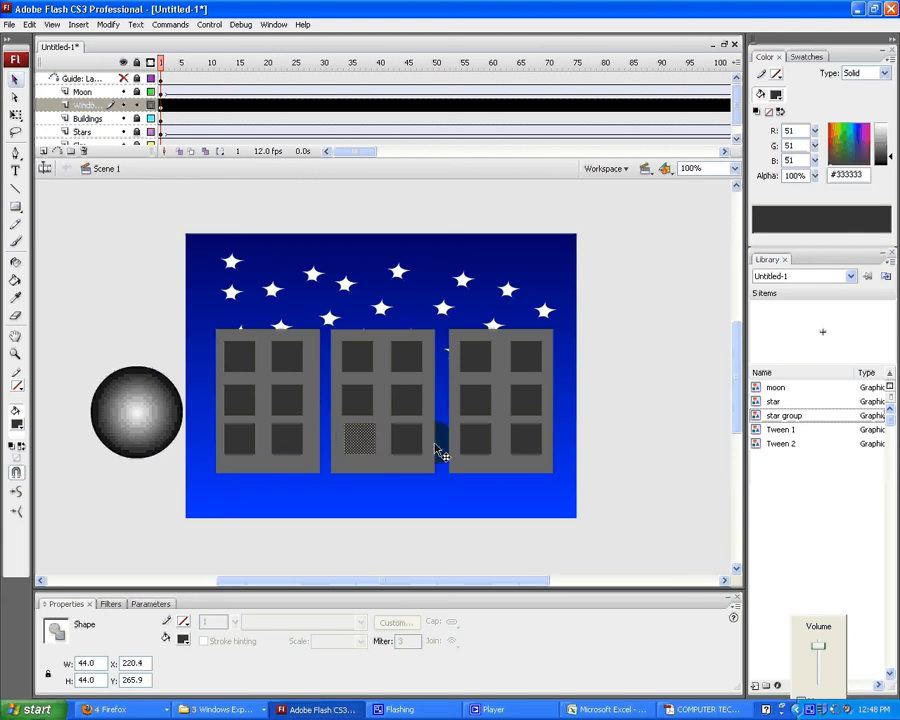
left_click(505, 470)
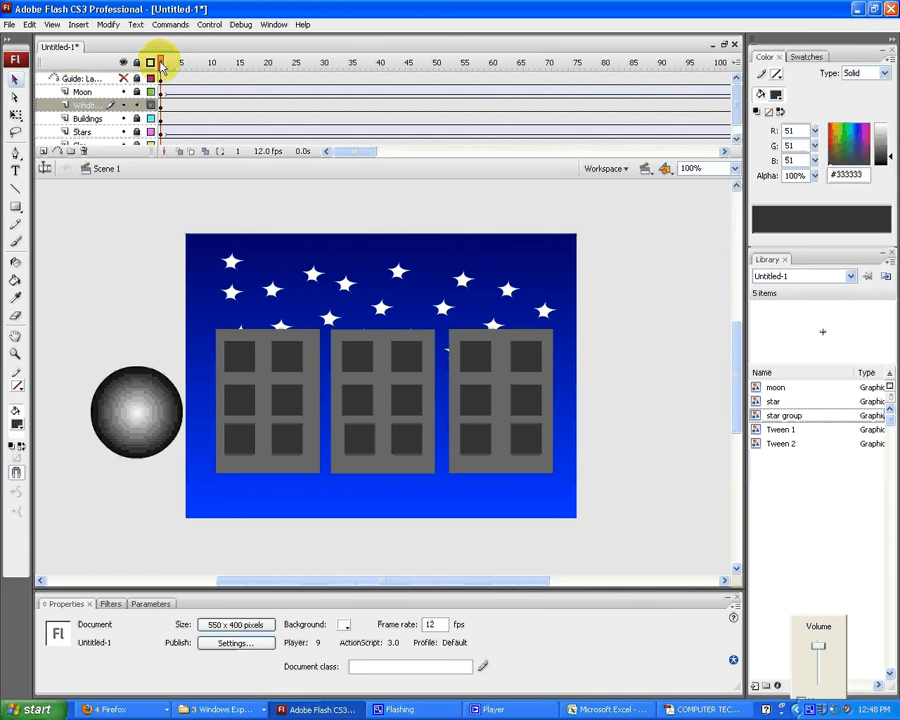
Step: Go to frame 60 and move the Buildings layer to the top of the layer stack, with the Windows layer above it
left_click(162, 65)
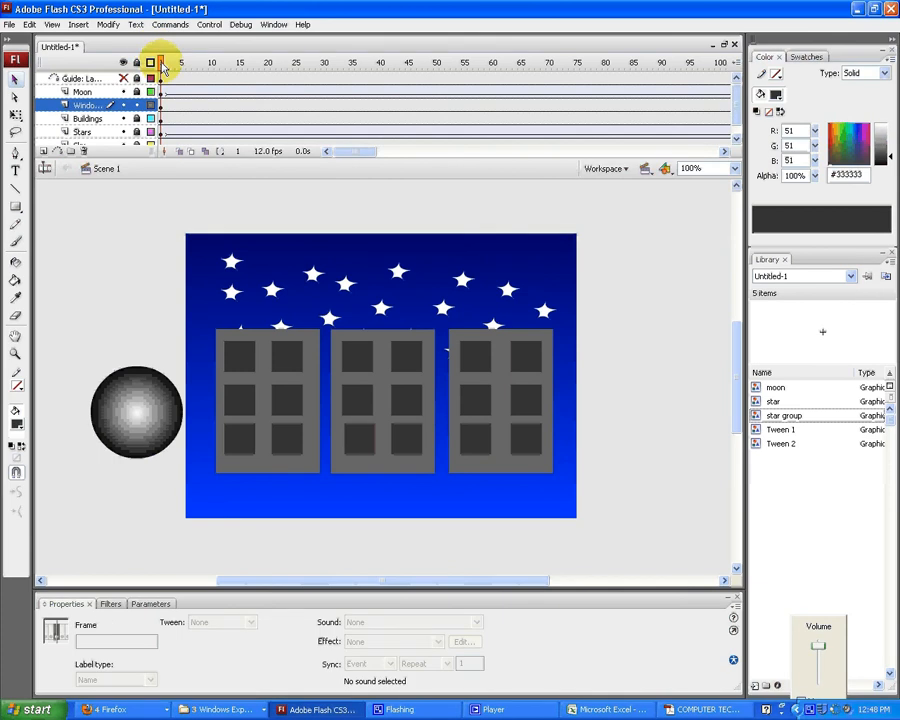
left_click_drag(164, 66, 494, 82)
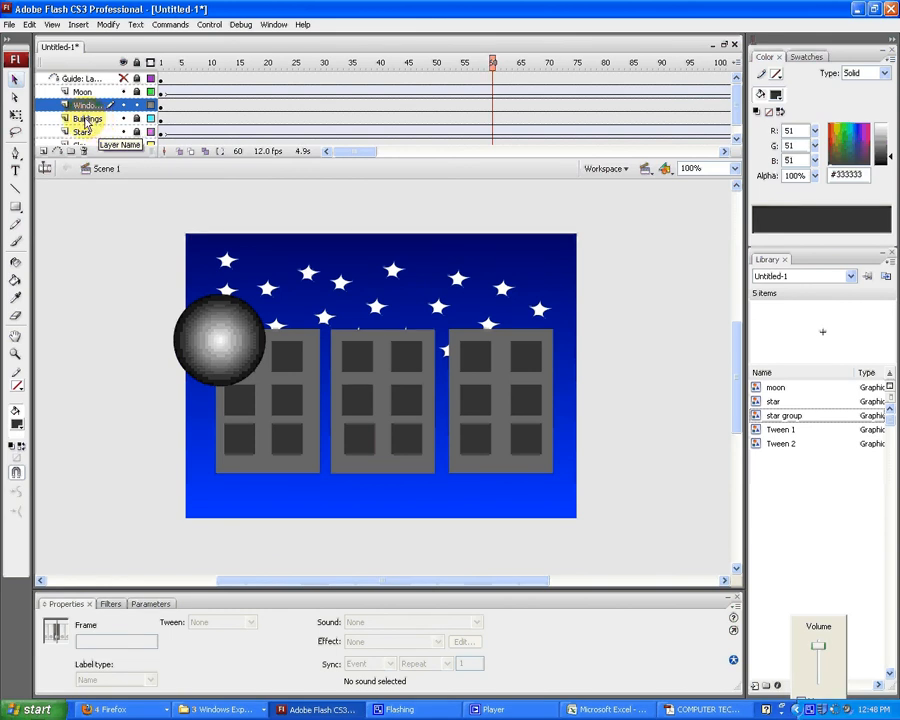
left_click_drag(86, 122, 87, 78)
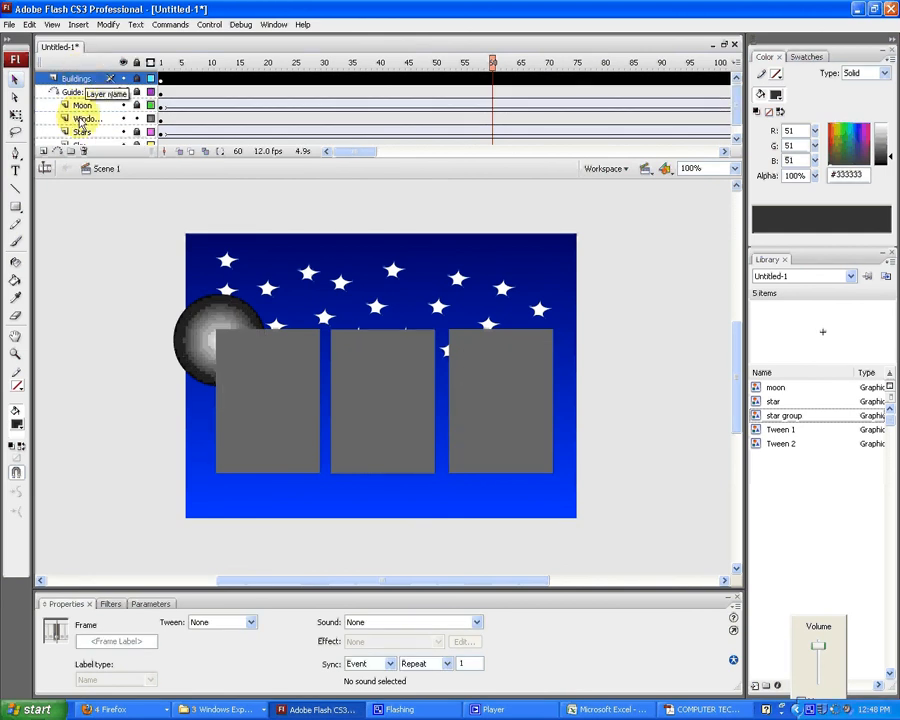
left_click(82, 120)
left_click_drag(82, 120, 84, 78)
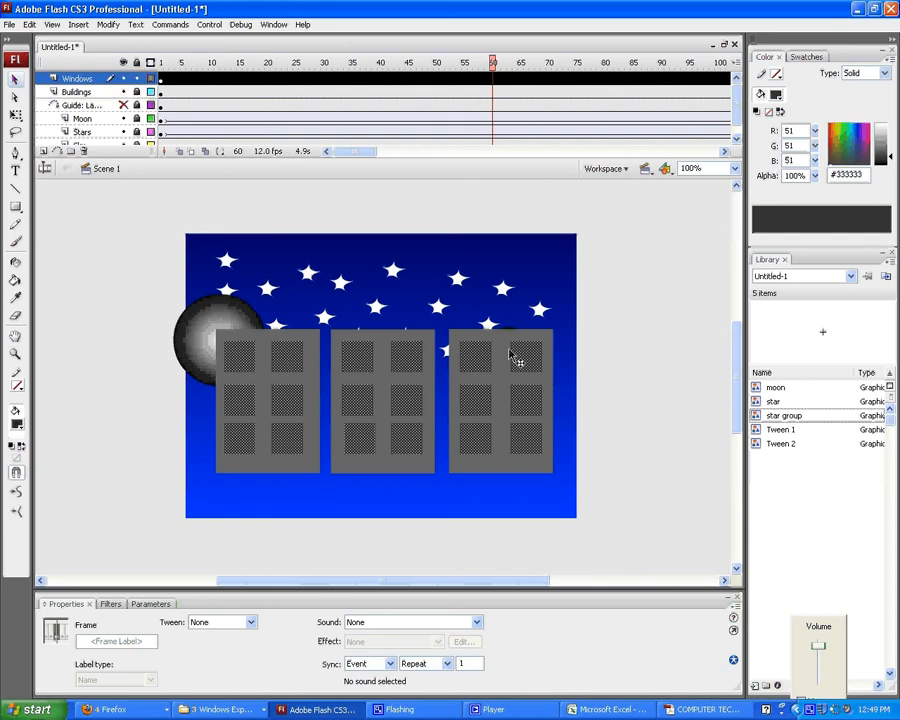
left_click(634, 377)
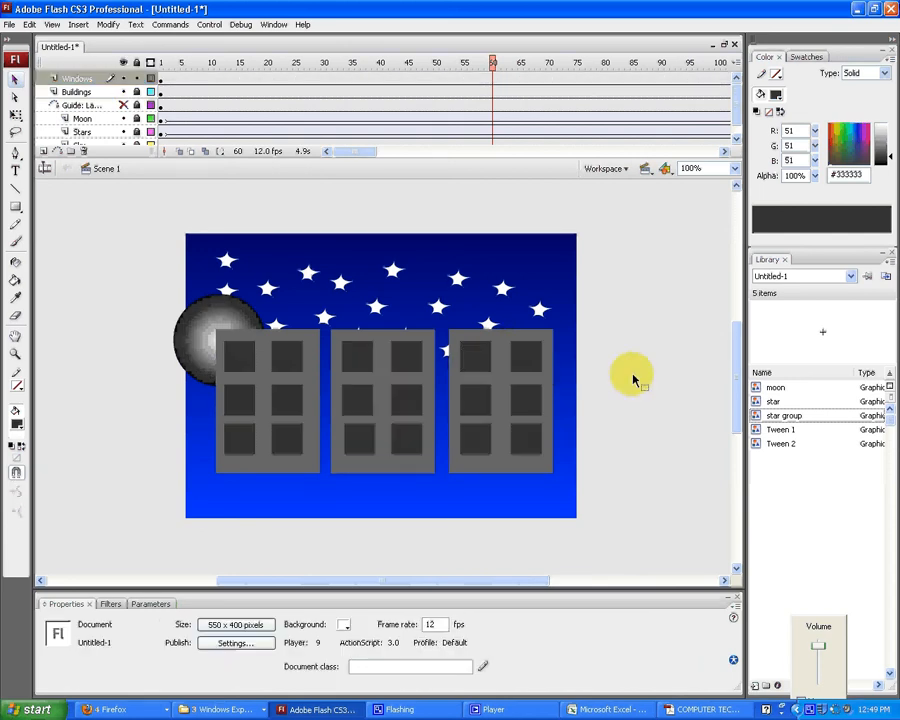
Step: Nudge the middle building's bottom-left window to about X 218, in line with the windows above it
left_click(361, 440)
left_click_drag(353, 408, 358, 401)
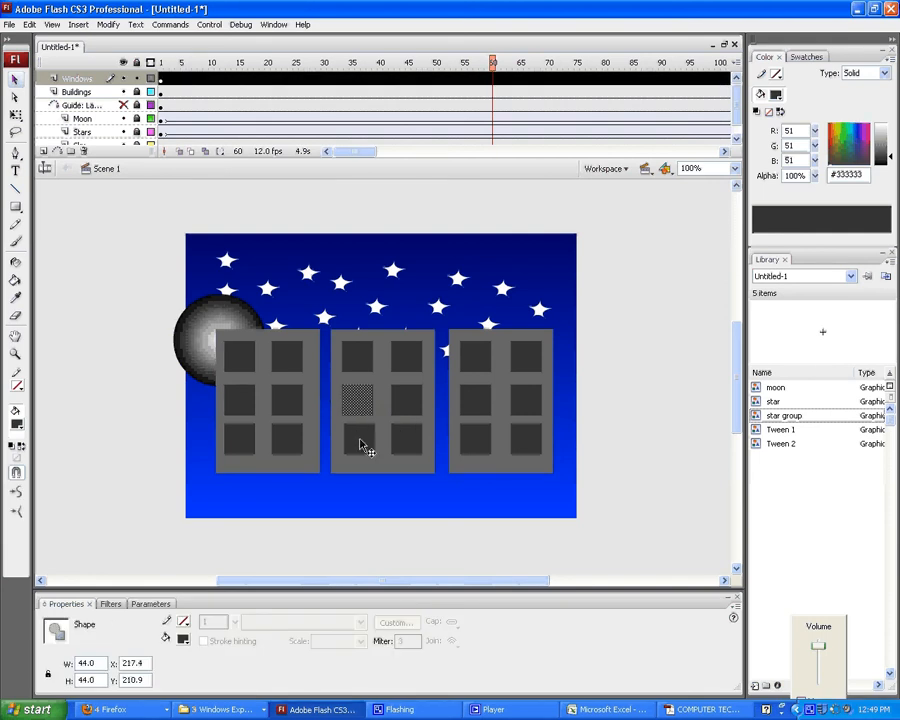
key("ctrl+z")
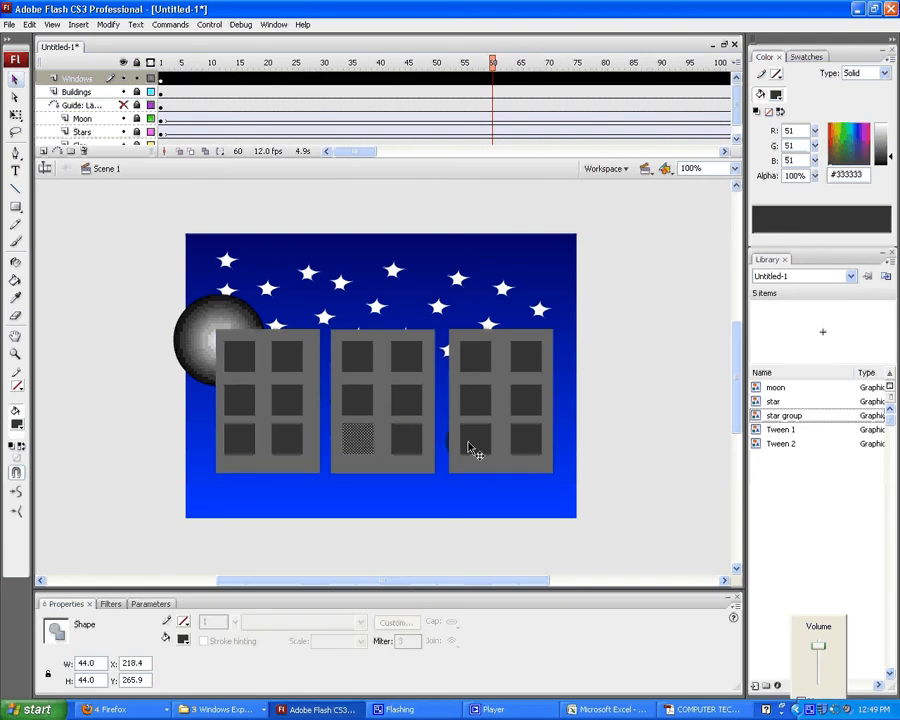
left_click(167, 390)
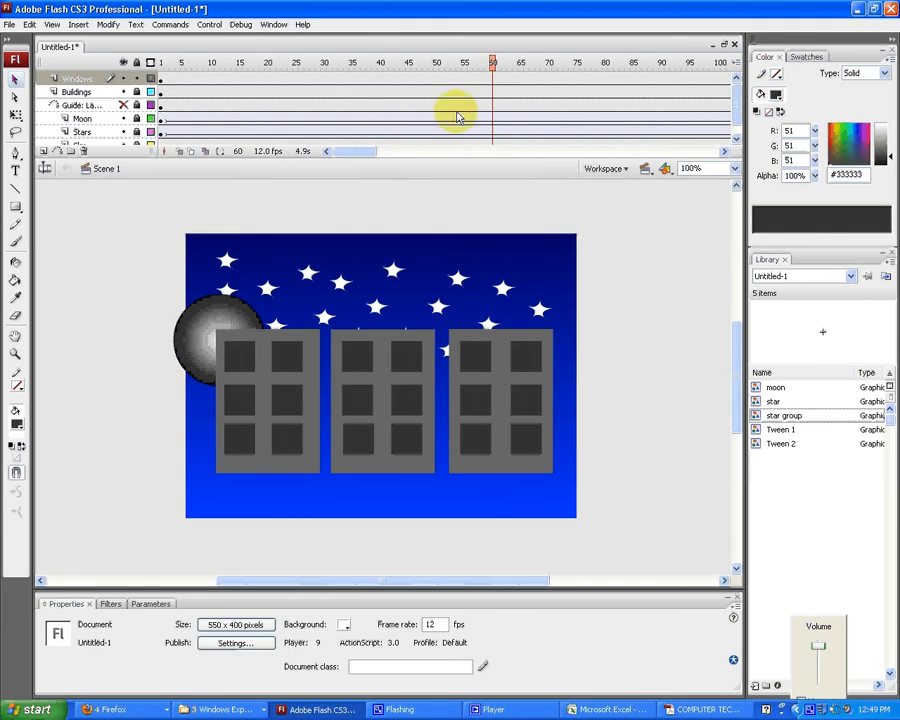
Step: Convert frame 60 of the Windows layer to a keyframe and deselect the windows
left_click(493, 79)
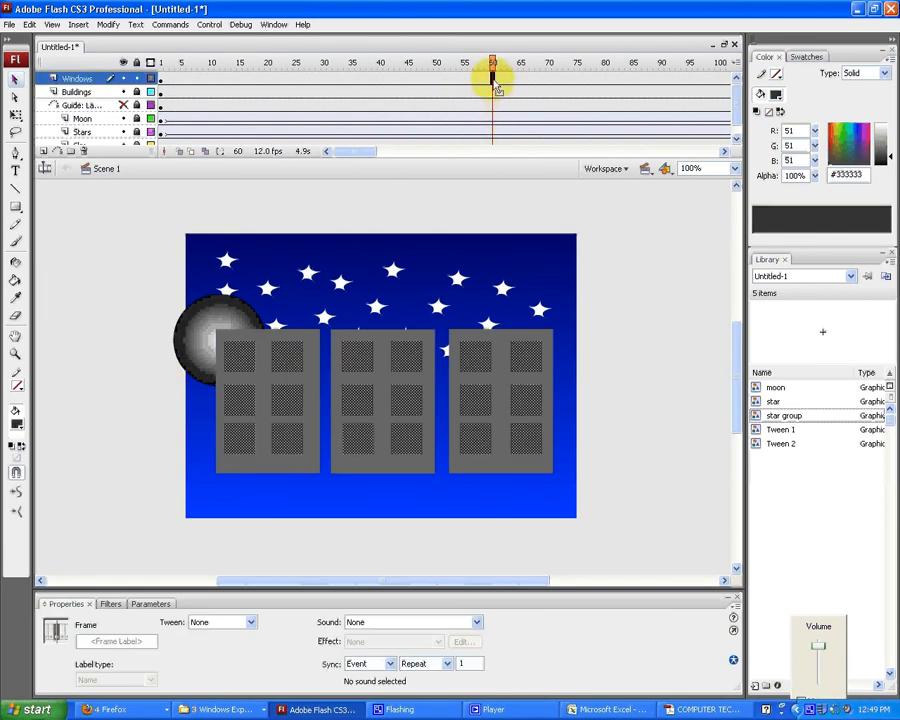
right_click(493, 80)
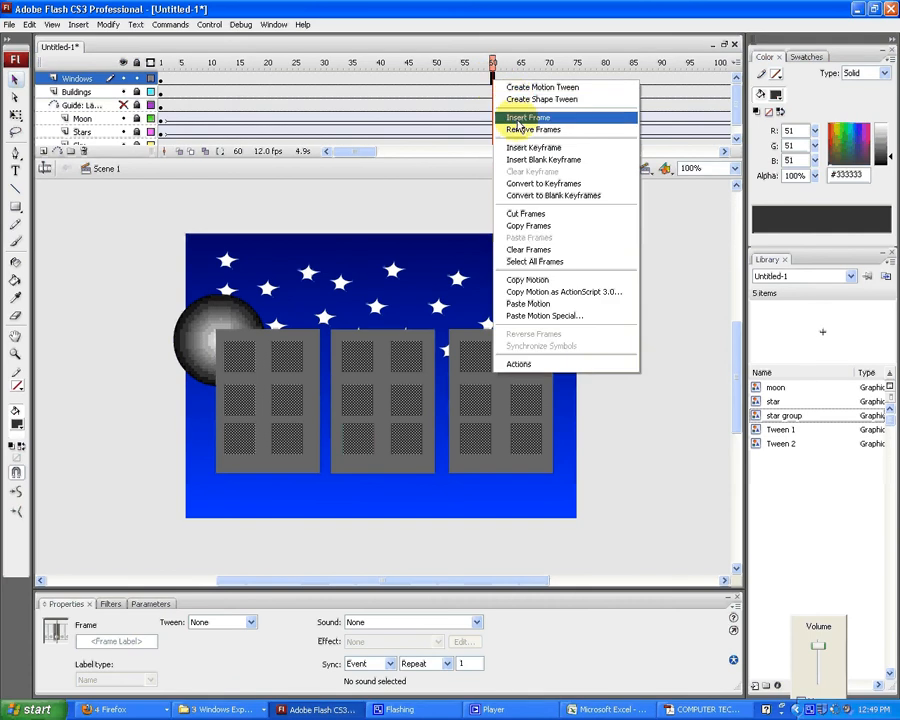
left_click(546, 185)
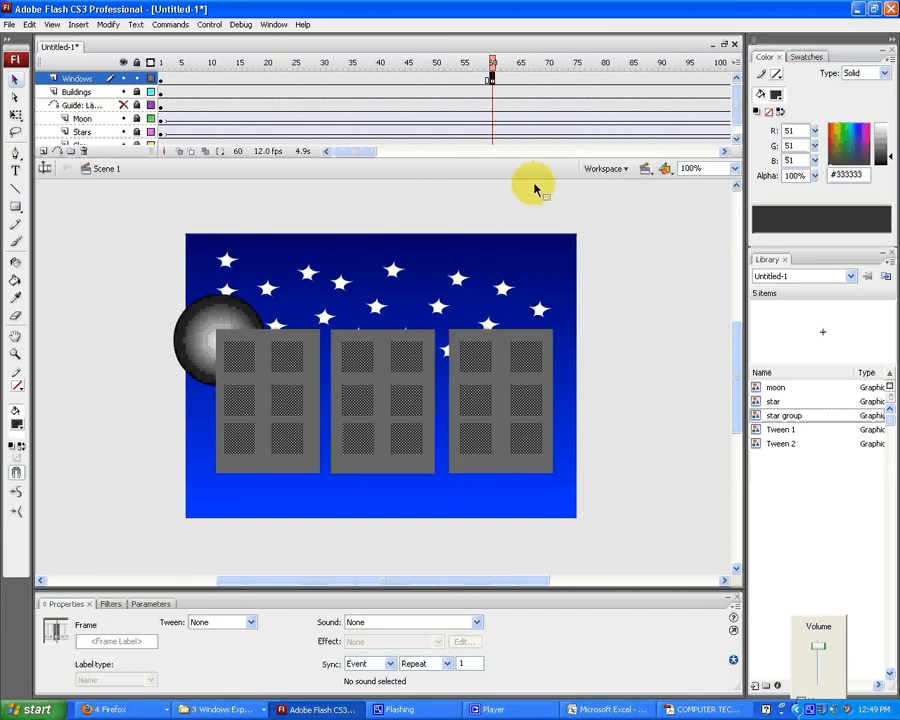
left_click(177, 372)
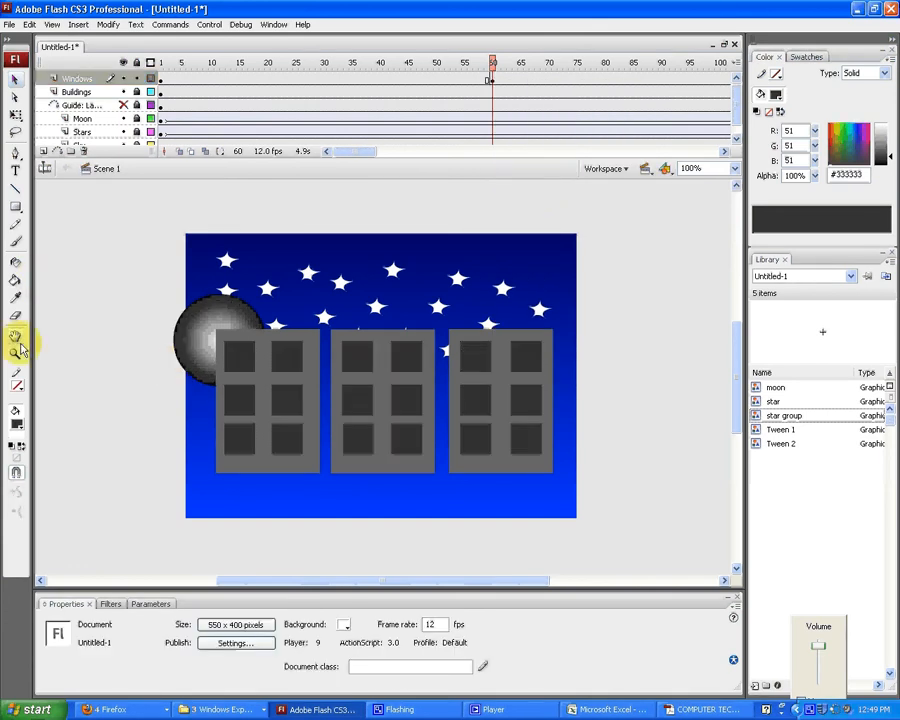
Step: Fill the left building's top-left window with yellow #FFFF00 using the Paint Bucket tool
left_click(16, 424)
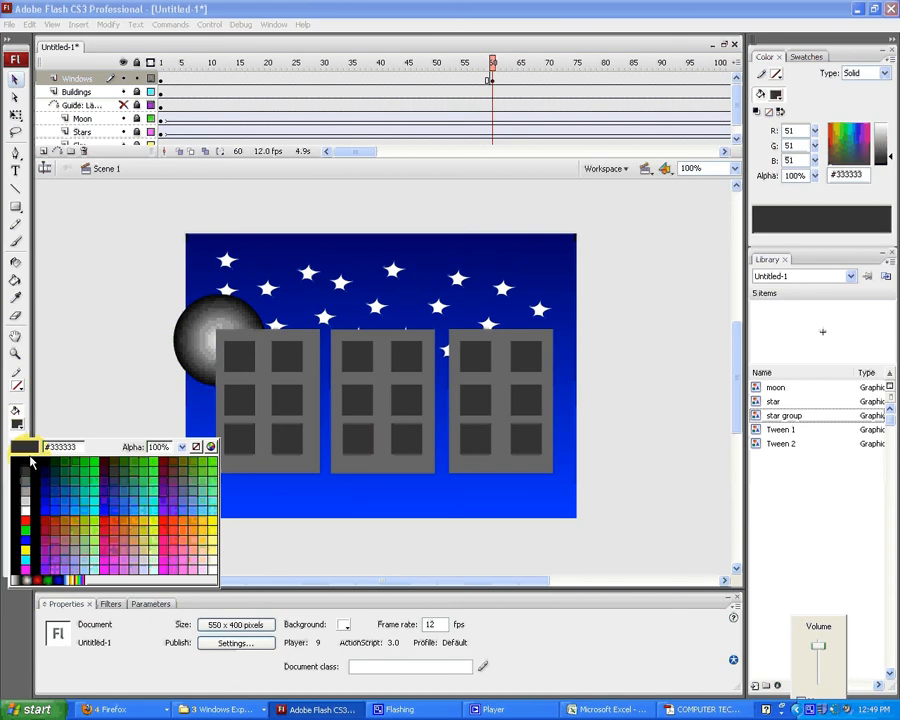
left_click(28, 545)
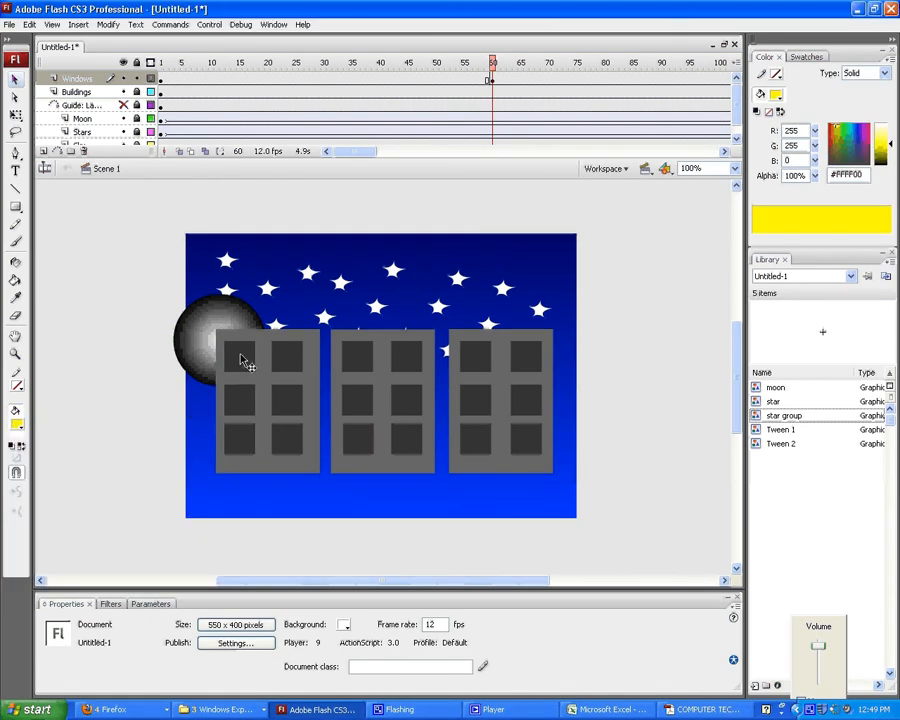
left_click(17, 290)
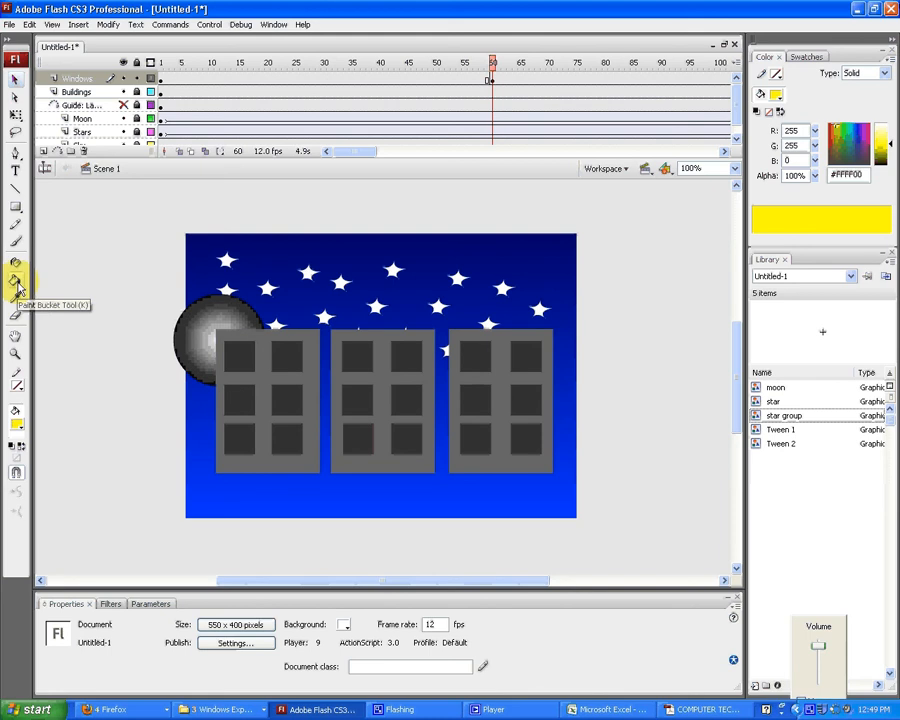
left_click(17, 290)
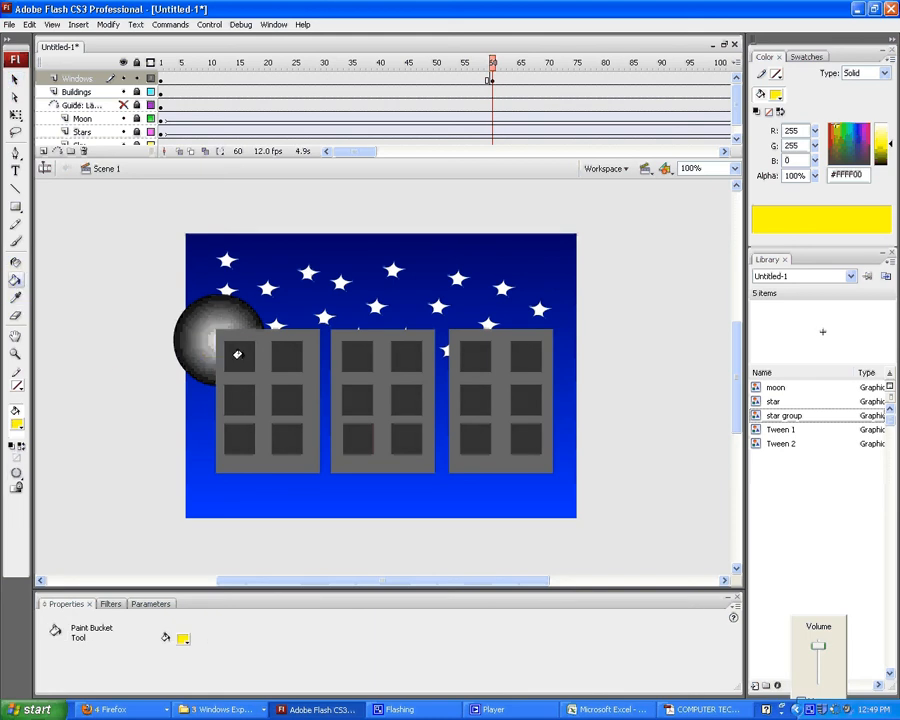
left_click(238, 354)
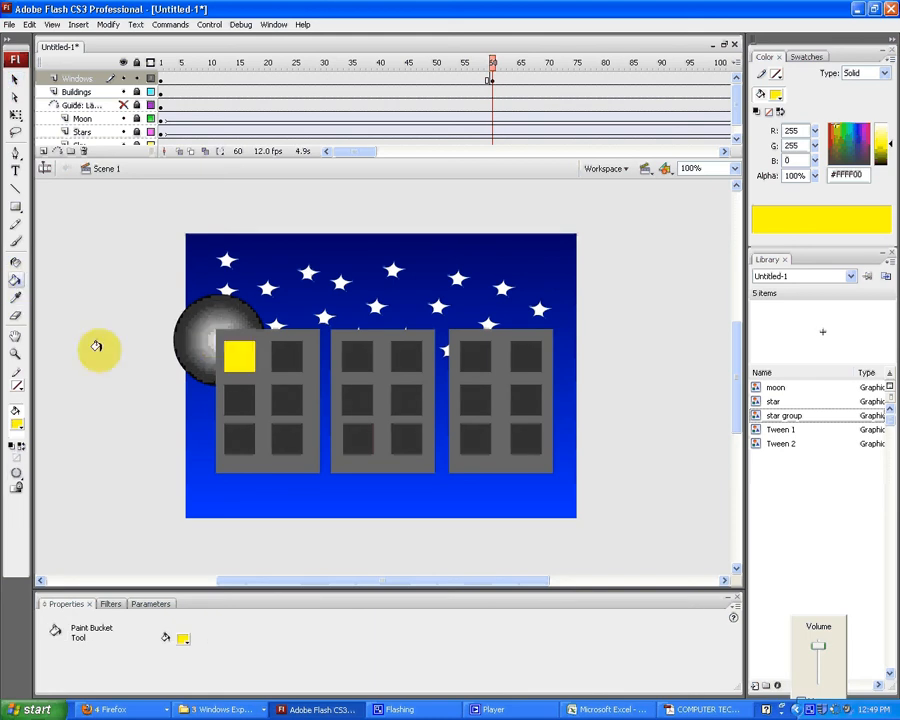
Step: Convert frame 65 of the Windows layer to a keyframe
left_click(520, 79)
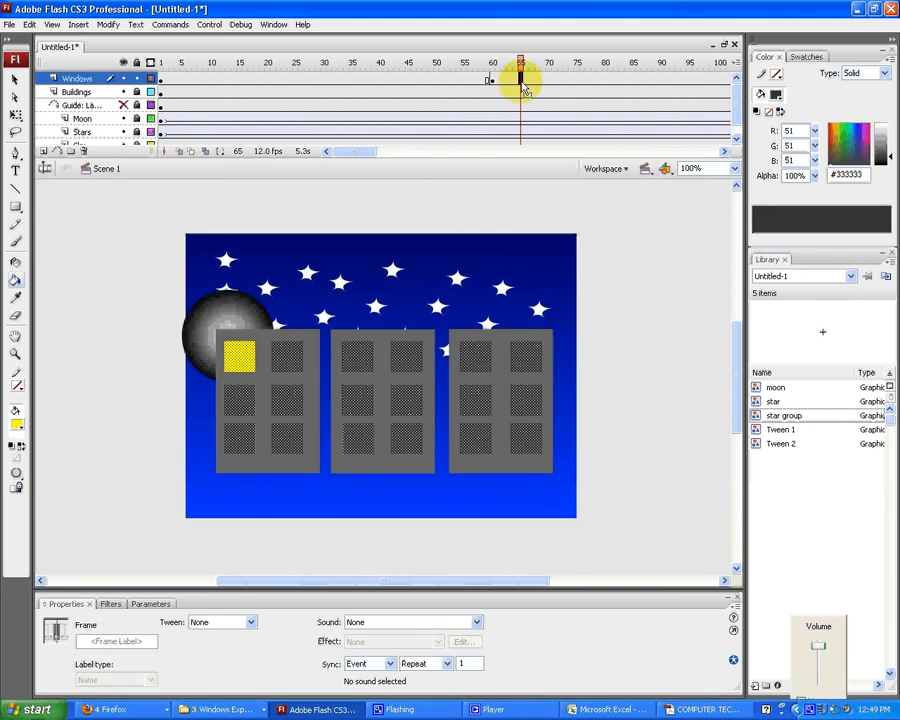
right_click(521, 80)
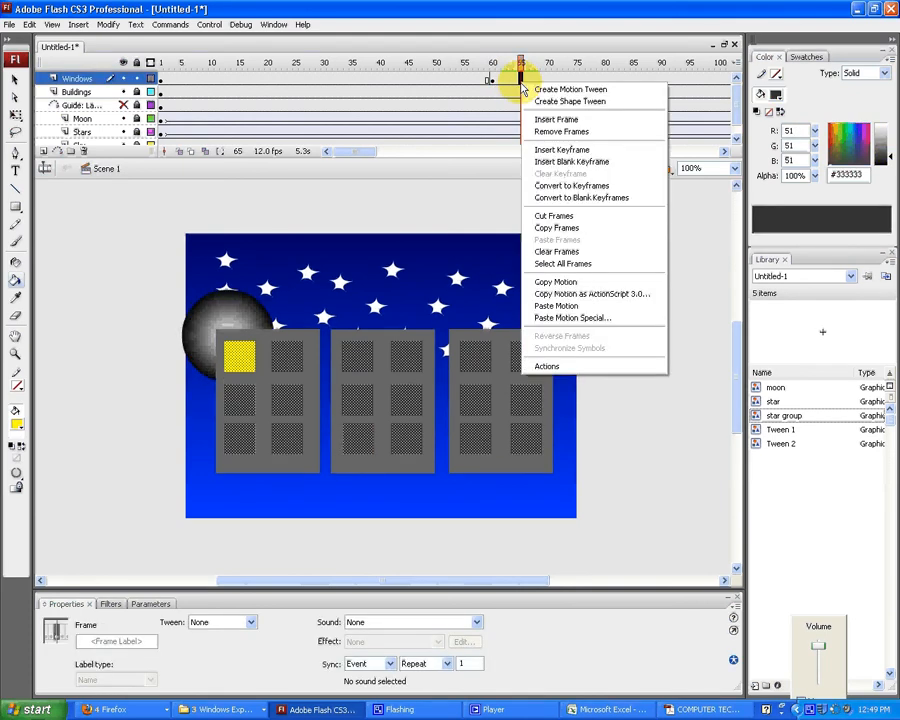
left_click(541, 187)
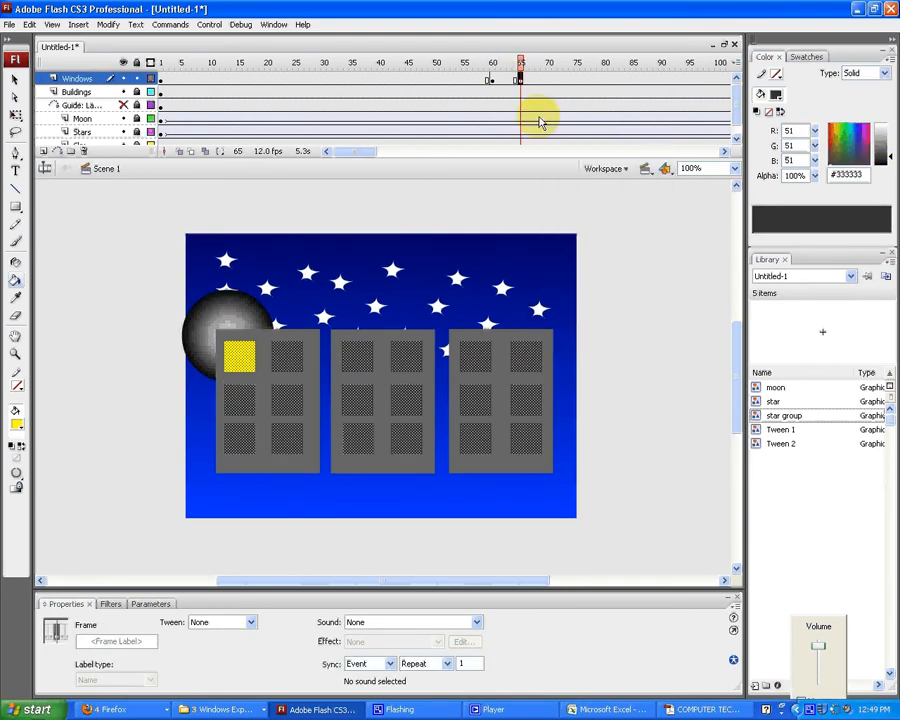
left_click(692, 233)
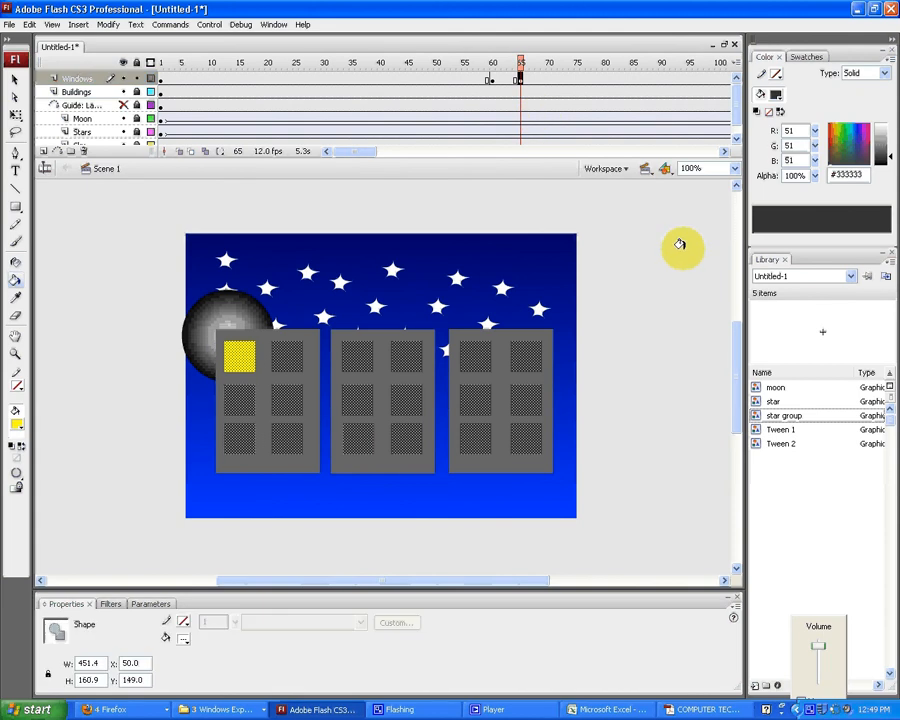
Step: Fill the right building's middle-left window and the middle building's bottom-left window with yellow at frame 65
left_click(595, 311)
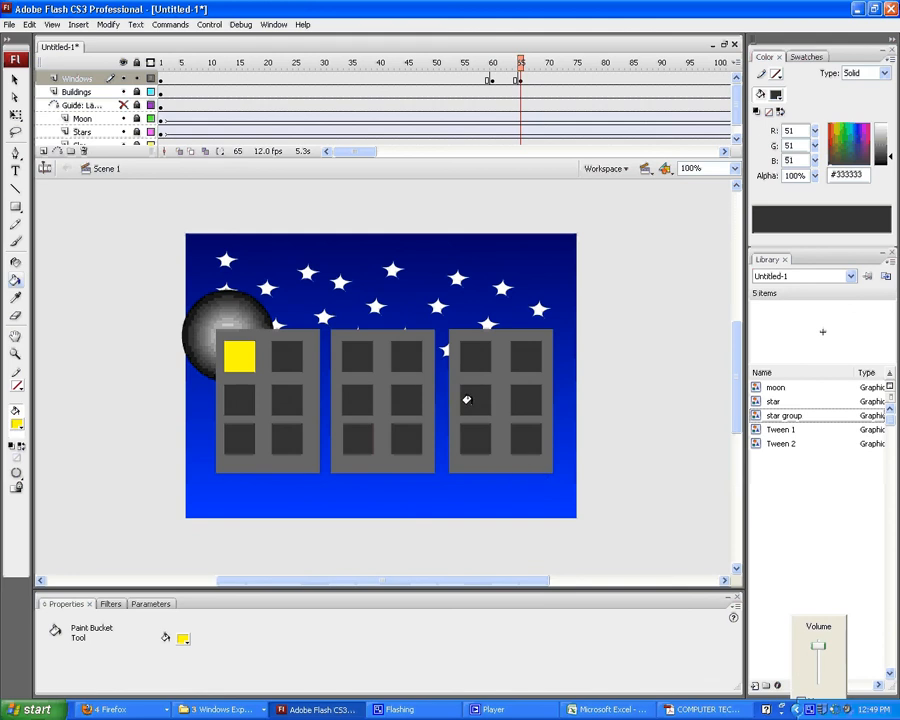
left_click(466, 398)
left_click(345, 431)
left_click(598, 355)
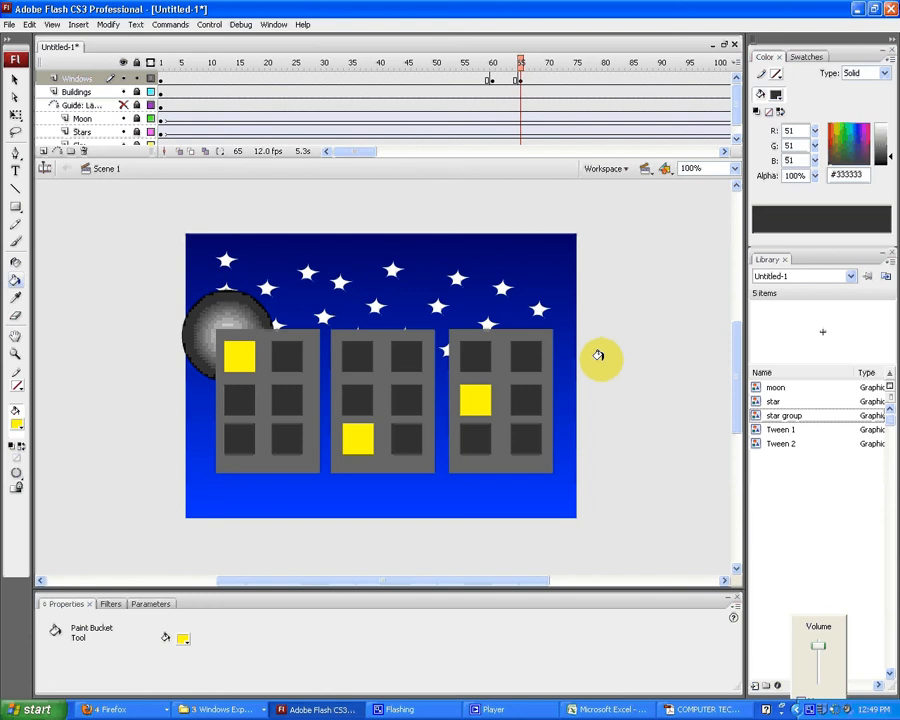
Step: Insert a Windows keyframe at frame 68 and fill the middle building's top-right and both outer buildings' bottom-right windows yellow
left_click(537, 80)
right_click(538, 84)
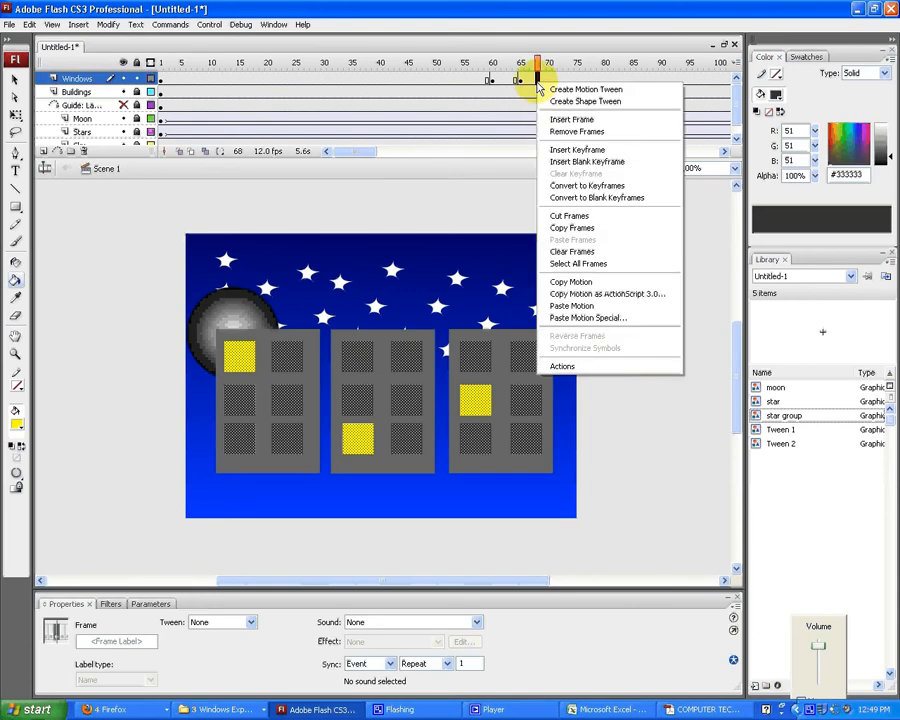
left_click(574, 149)
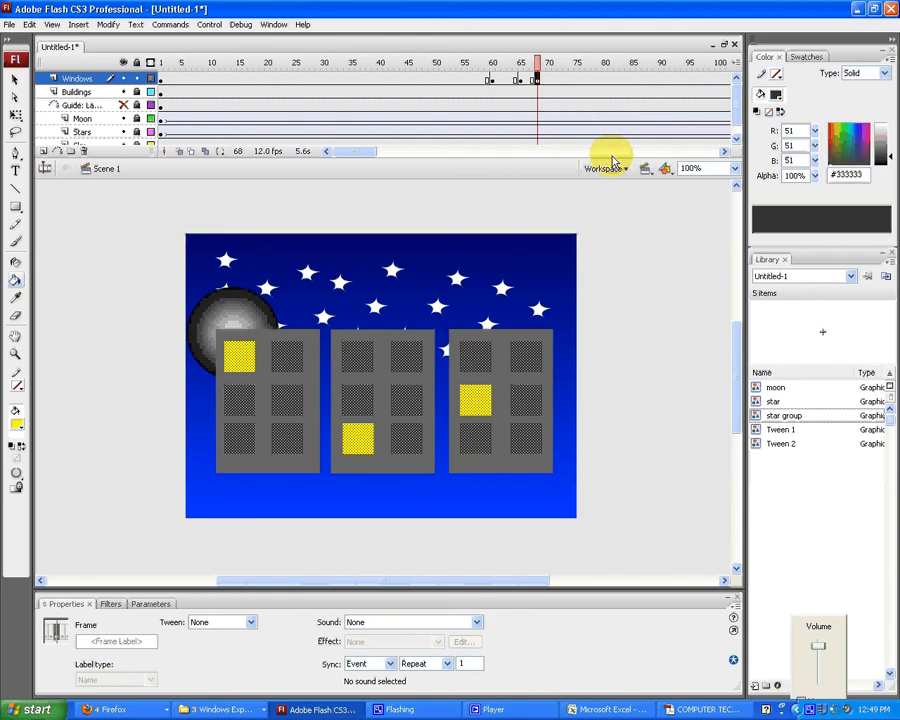
left_click(613, 160)
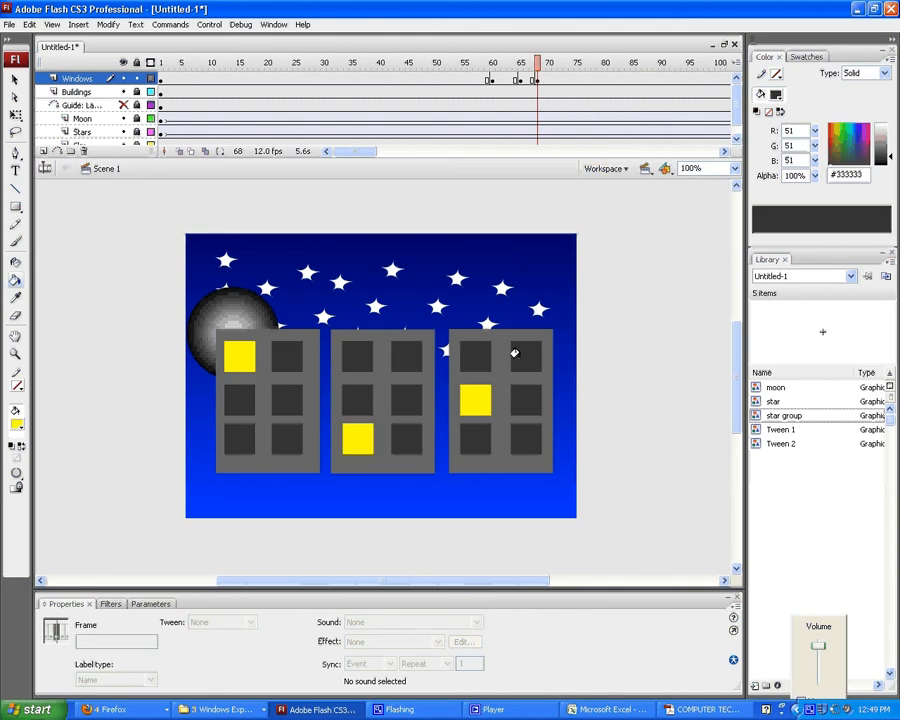
left_click(406, 356)
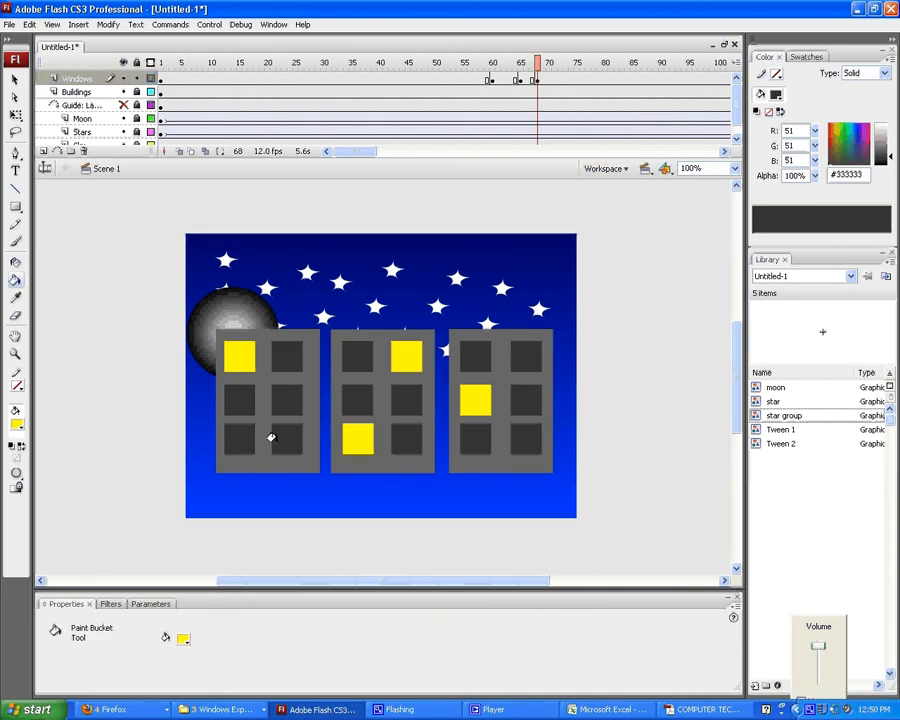
left_click(284, 439)
left_click(532, 444)
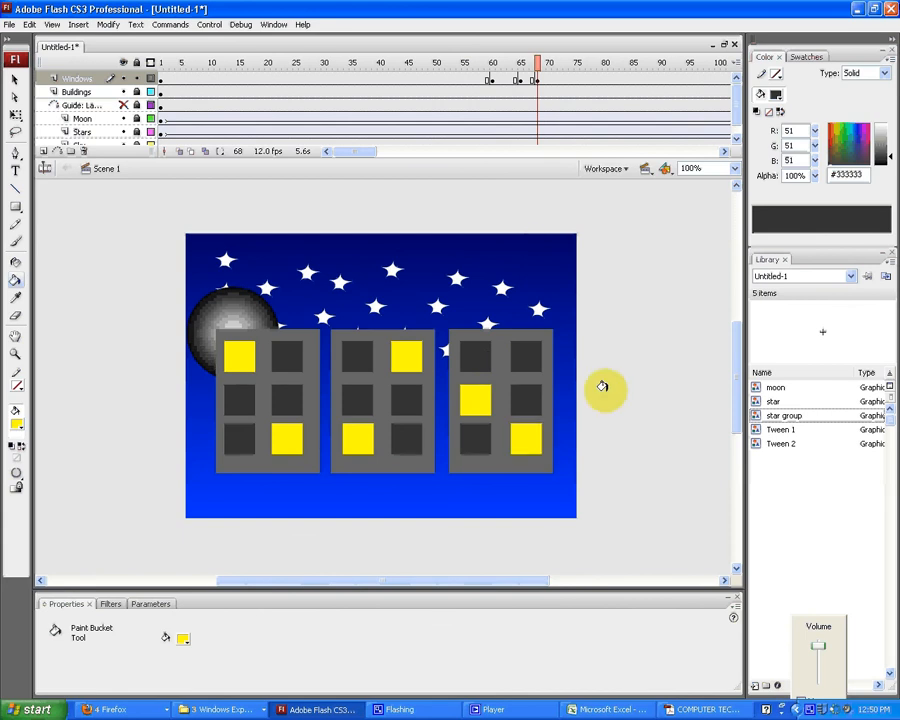
Step: Convert frame 71 of Windows to a keyframe and fill the right building's top-right and the other two buildings' middle-right windows yellow
left_click(556, 81)
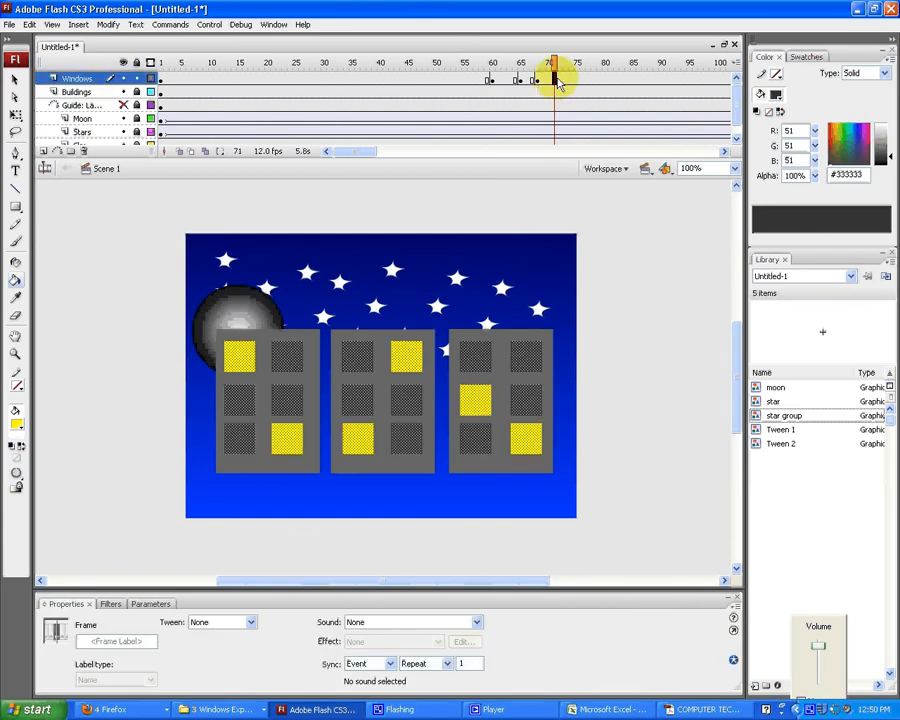
right_click(557, 81)
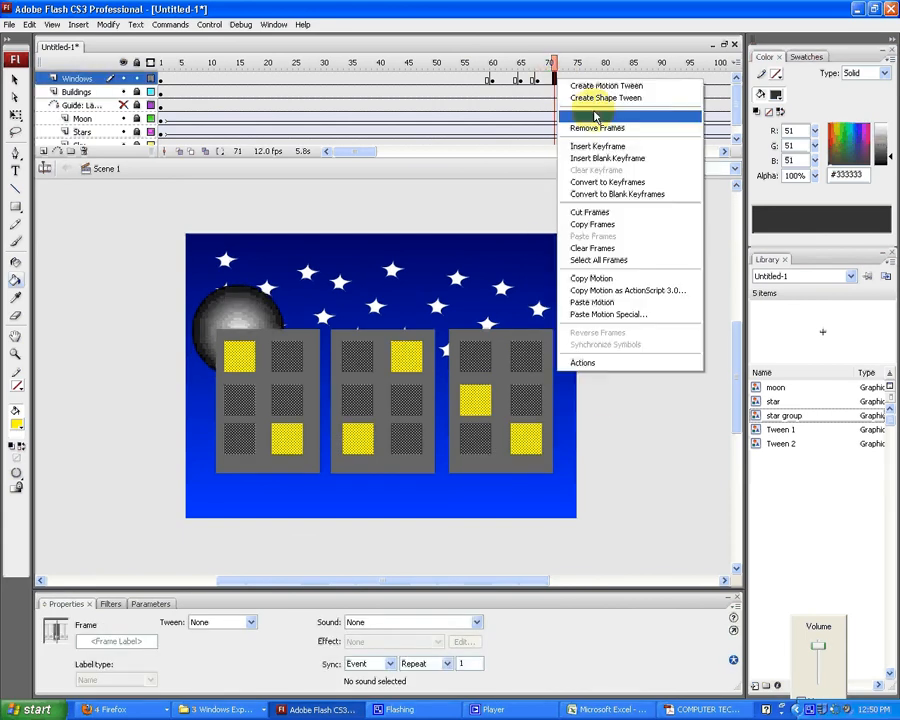
left_click(590, 182)
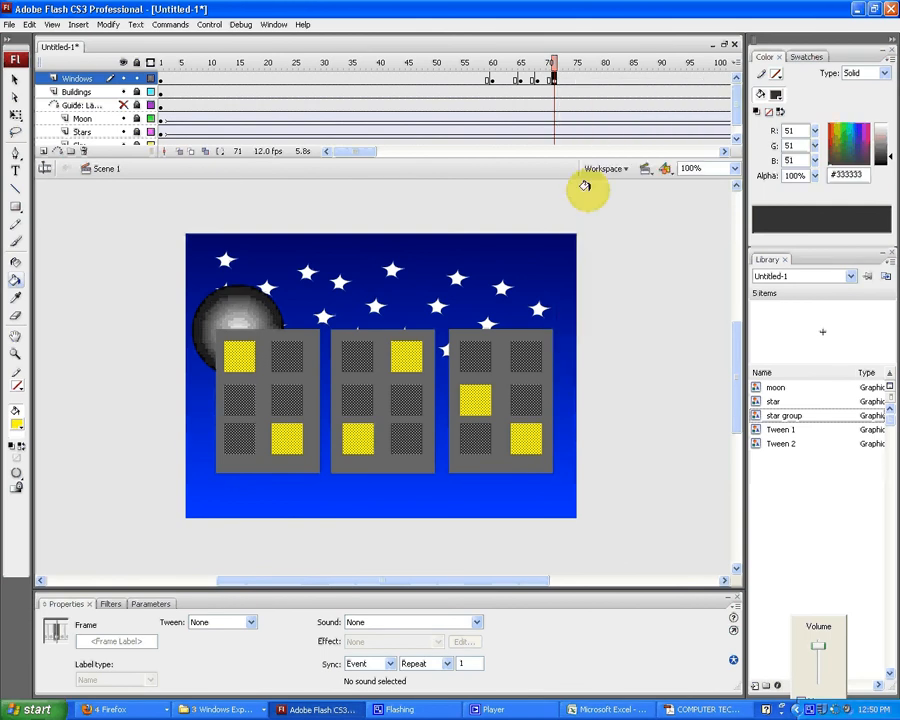
left_click(548, 200)
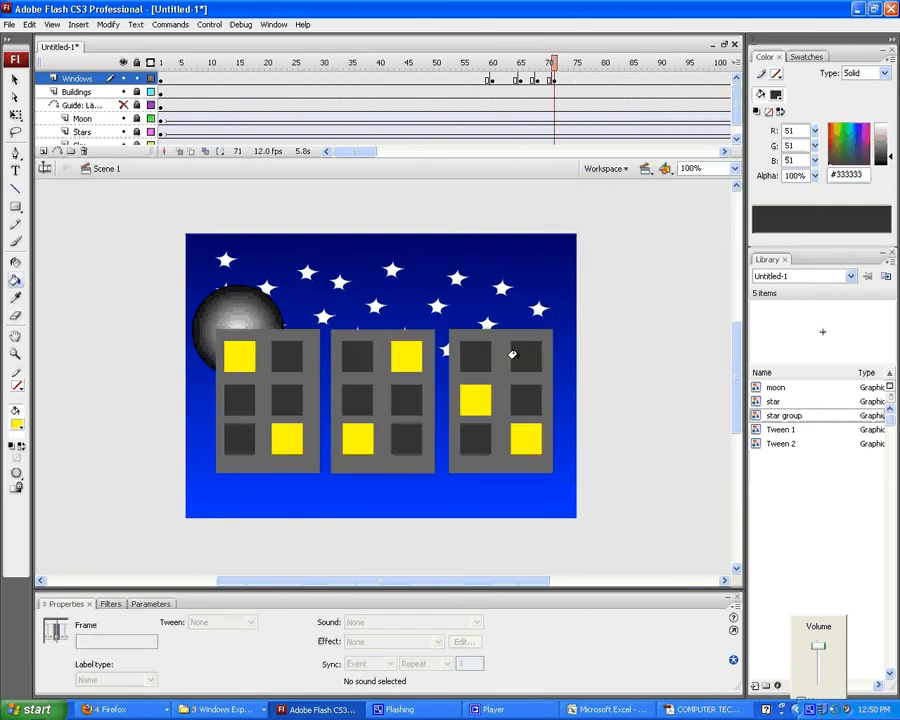
left_click(512, 355)
left_click(286, 391)
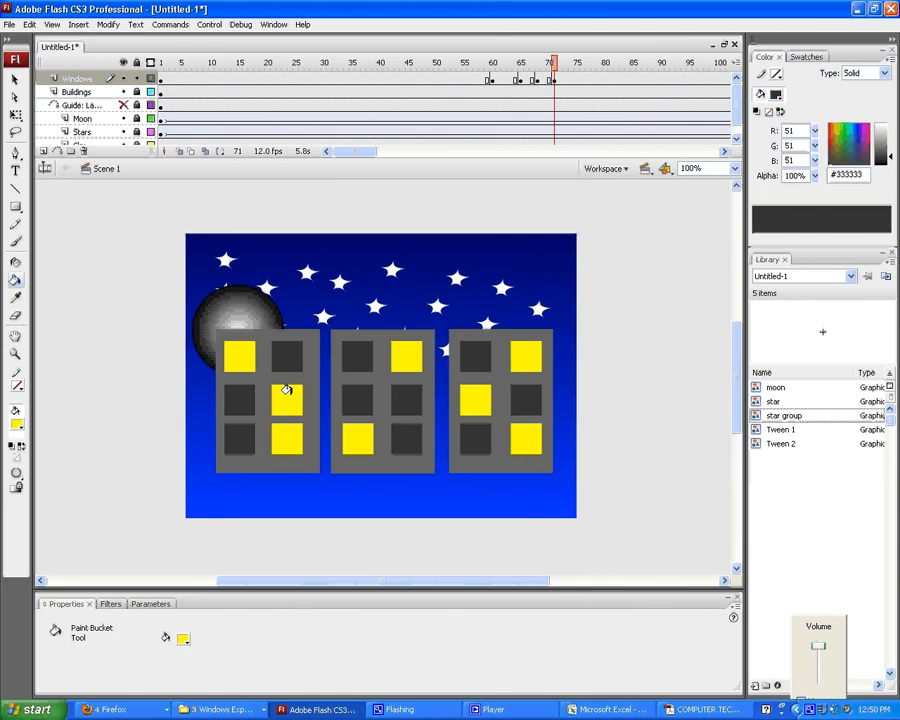
left_click(398, 401)
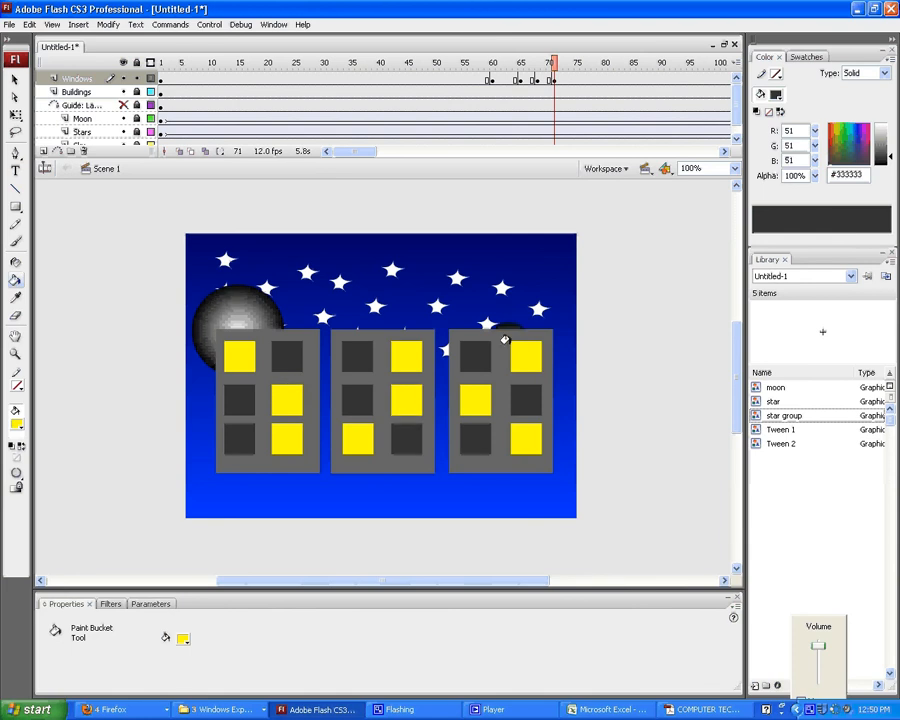
Step: Keyframe Windows at frame 75 and fill the middle building's top-left, left building's bottom-left and right building's middle-right windows yellow
left_click(578, 80)
right_click(580, 86)
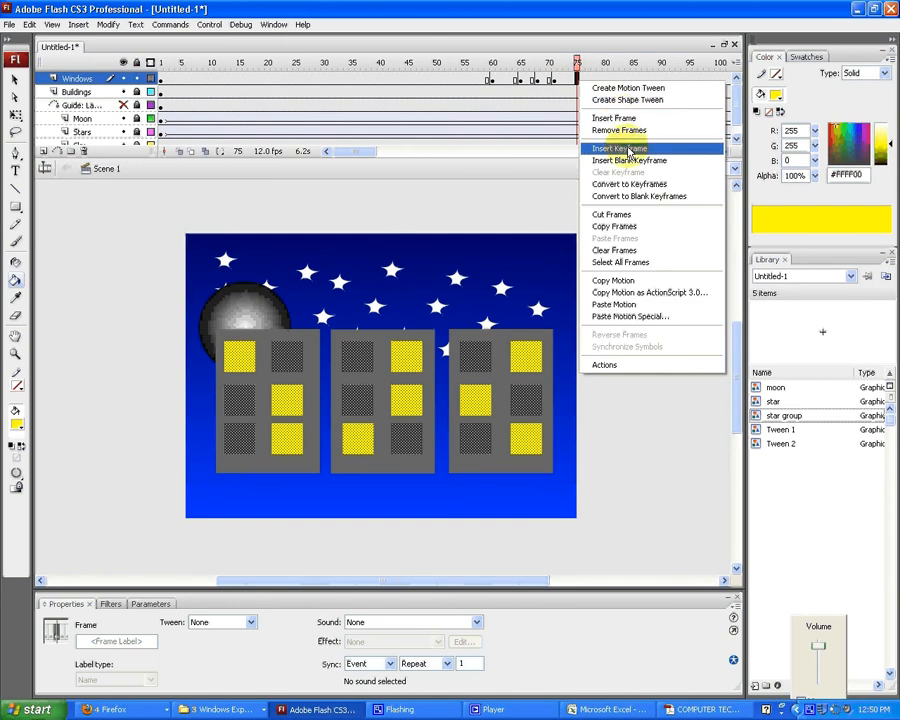
left_click(625, 183)
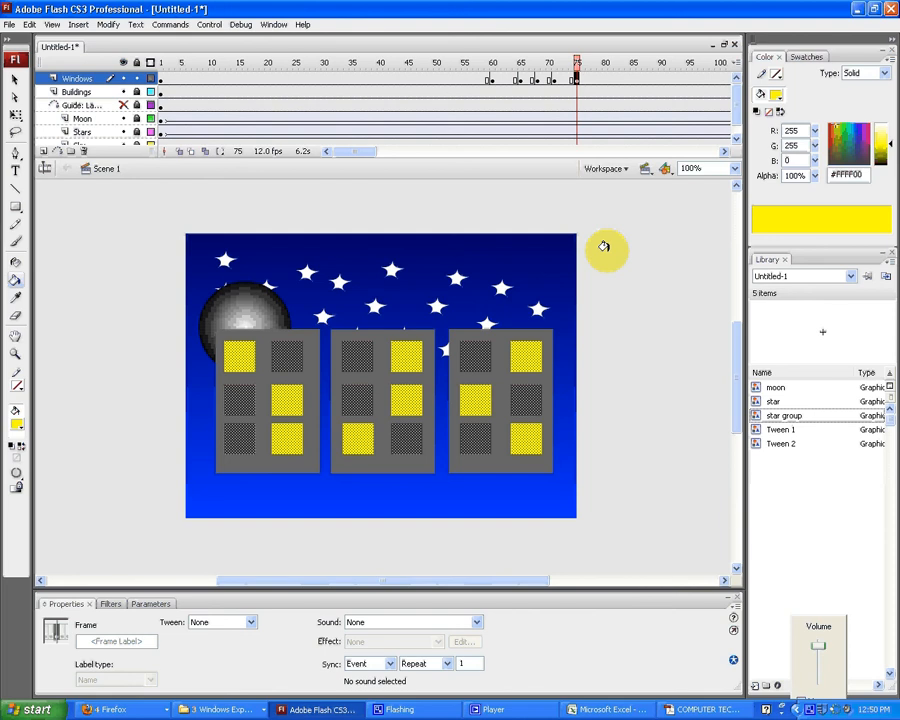
left_click(389, 329)
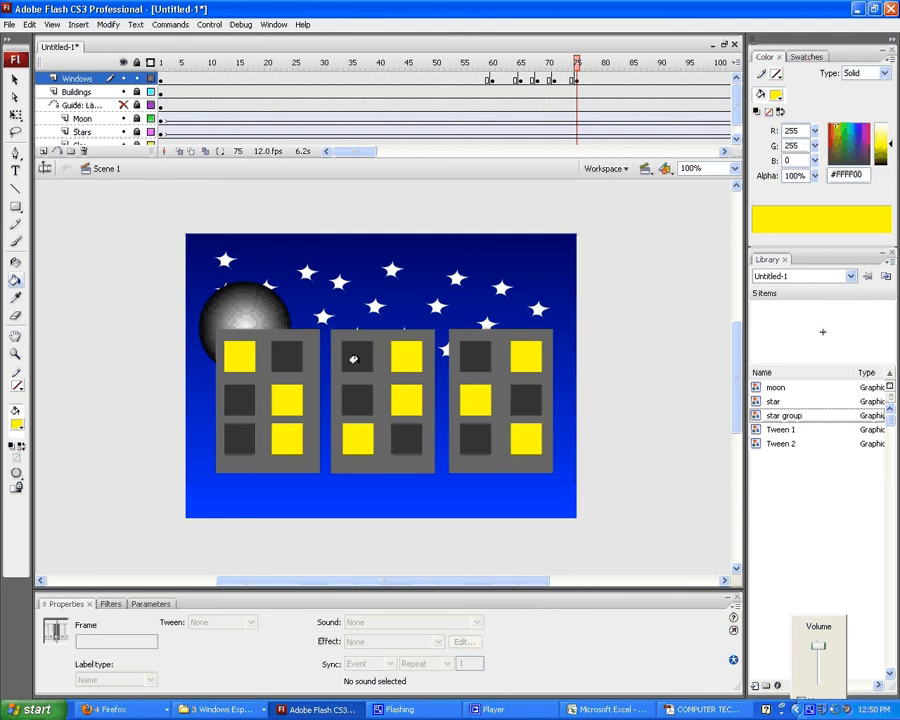
left_click(353, 359)
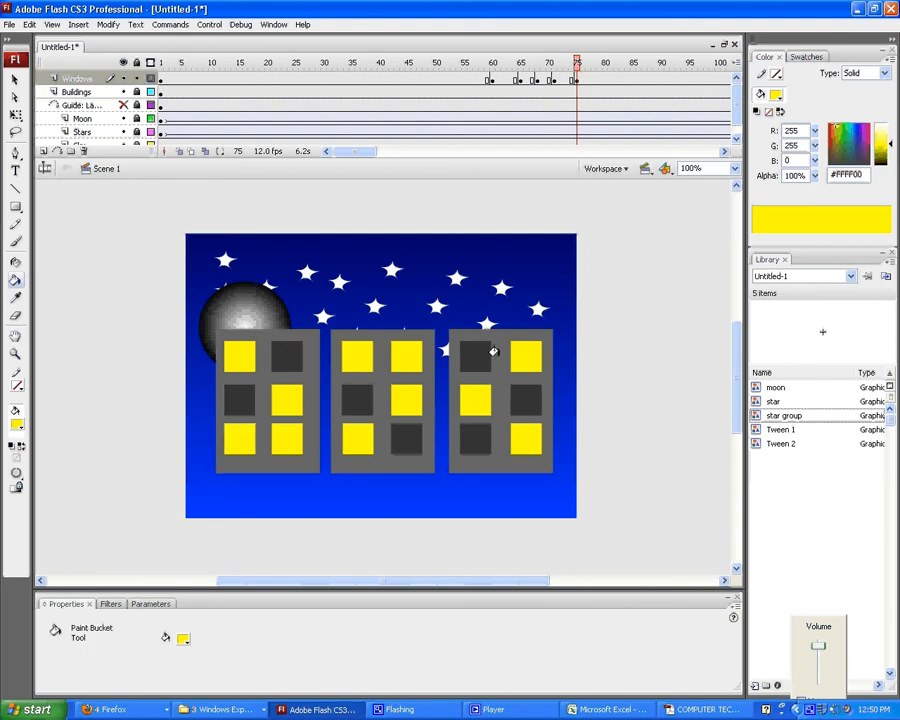
left_click(636, 219)
Step: Insert a Windows keyframe at frame 80 and fill the right building's bottom-left and middle building's middle-left windows yellow
left_click(604, 79)
right_click(604, 79)
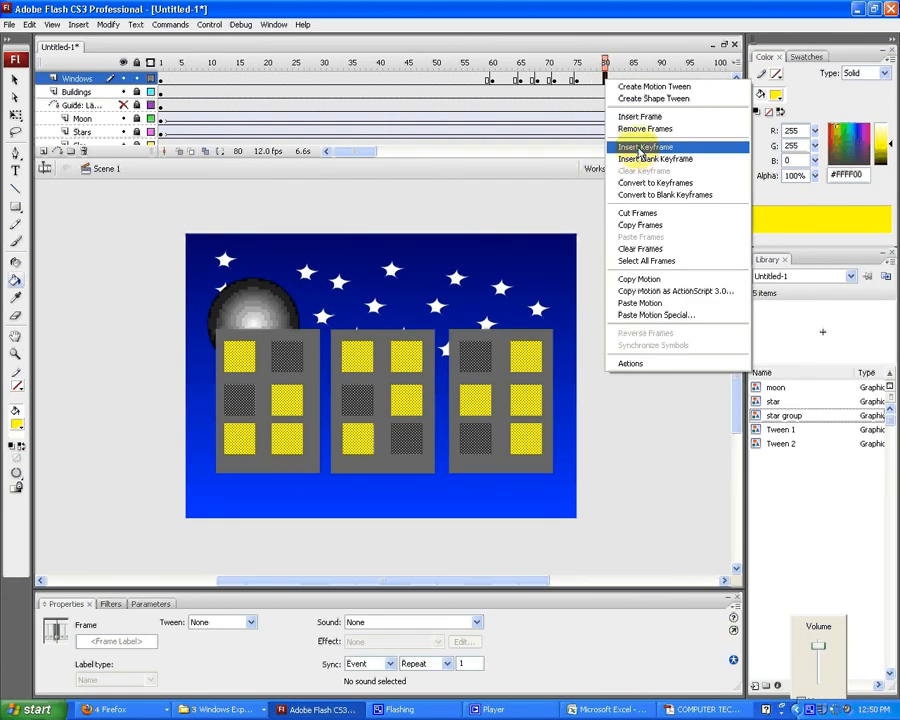
left_click(640, 148)
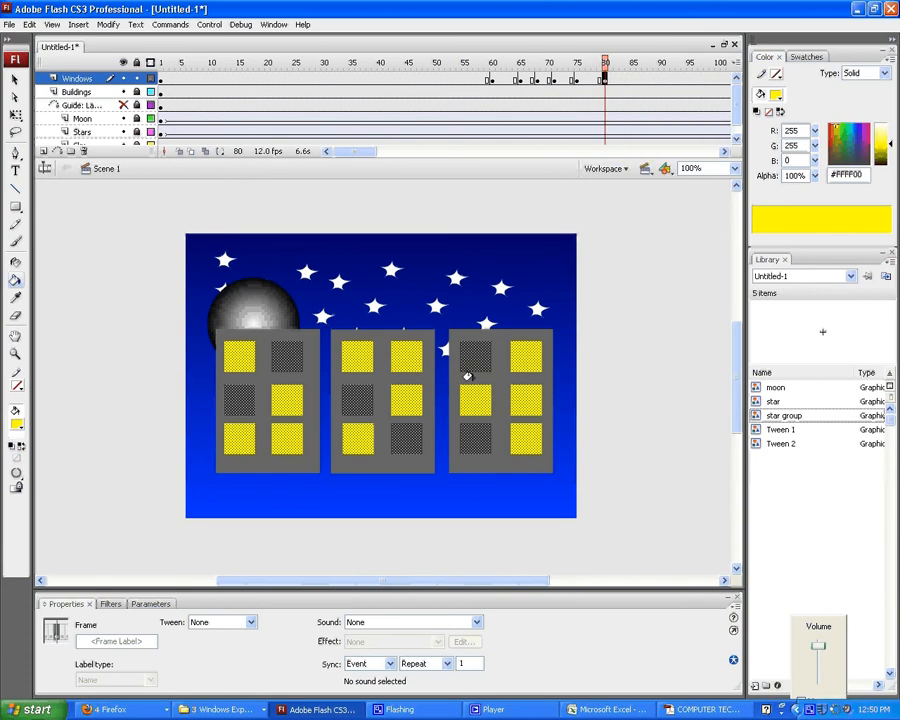
left_click(467, 376)
left_click(238, 394)
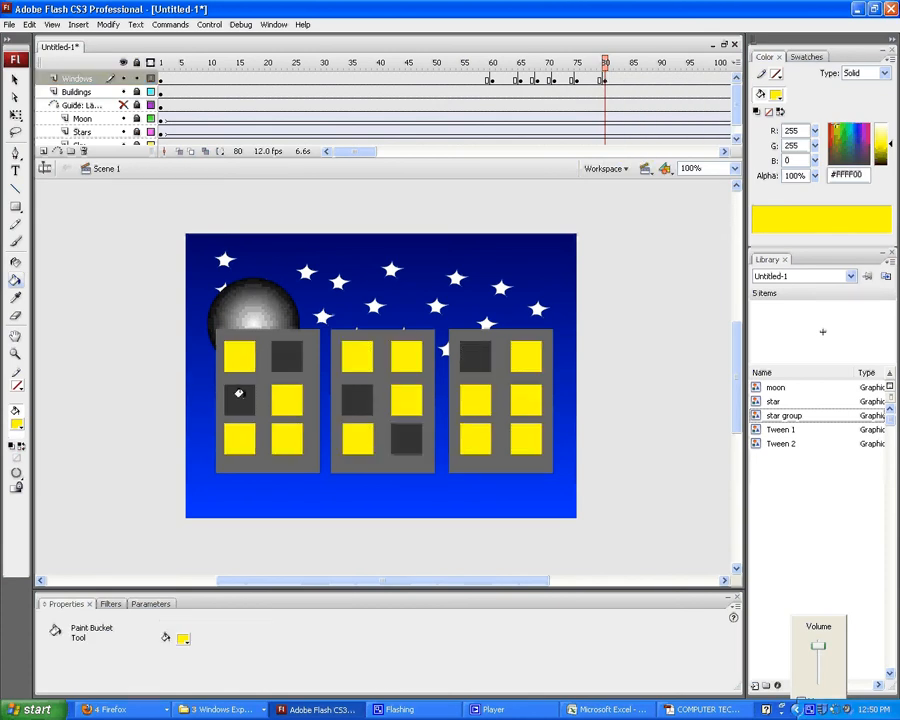
left_click(351, 401)
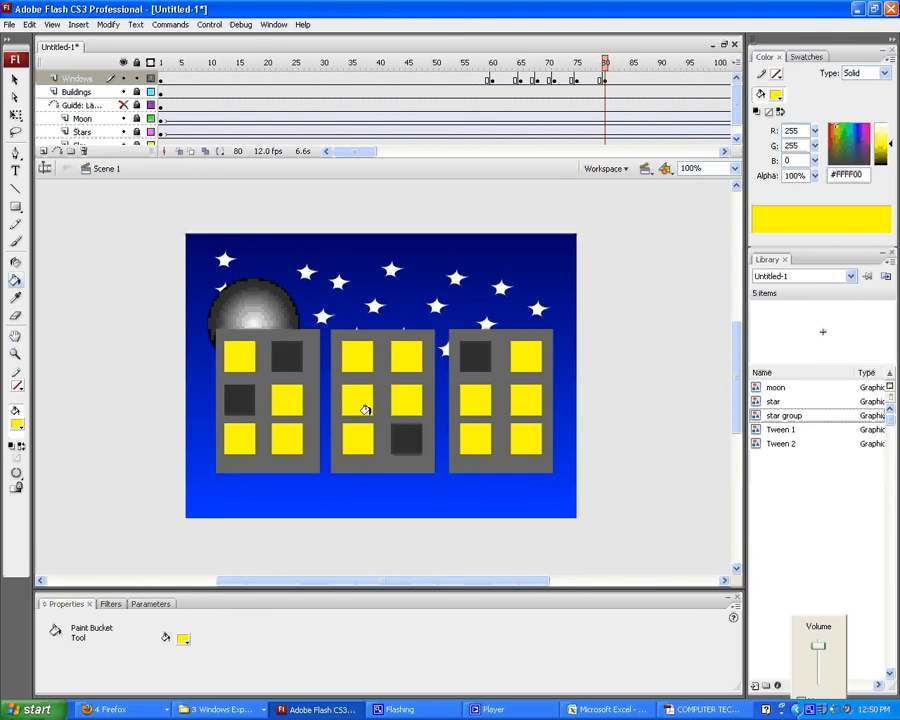
Step: Convert frame 83 of Windows to a keyframe and fill the right building's top-left and middle building's bottom-right windows yellow
right_click(624, 79)
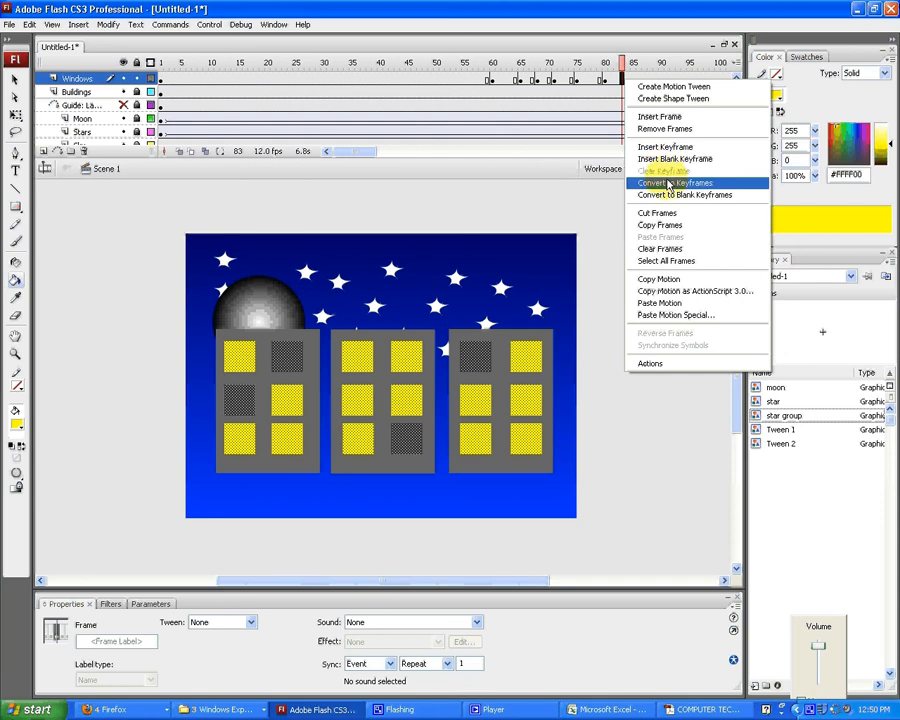
left_click(668, 184)
left_click(468, 357)
left_click(400, 430)
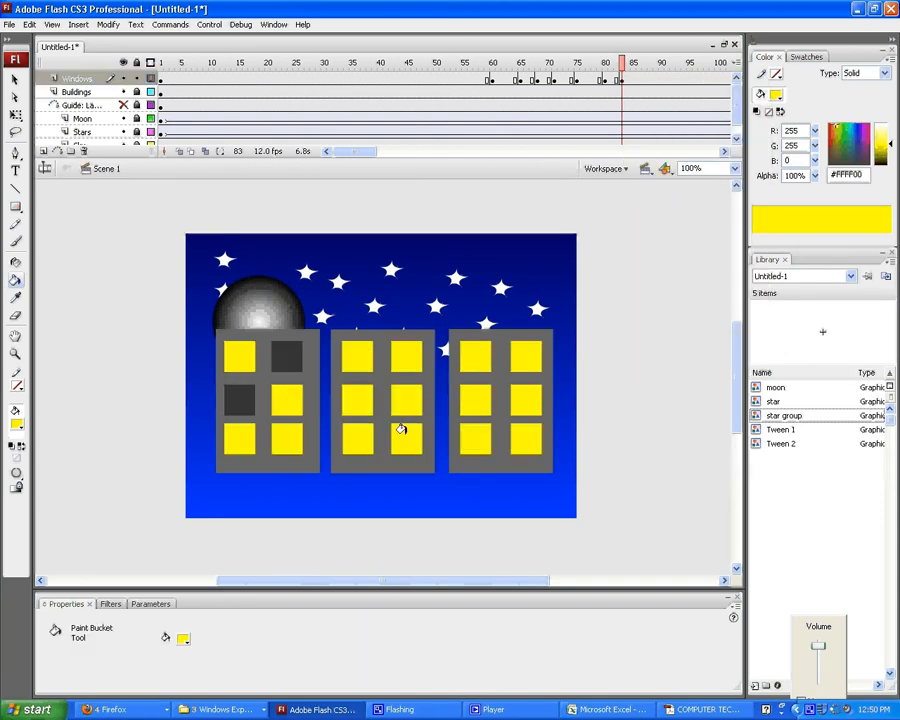
Step: Insert a keyframe at frame 86 of the Windows layer and fill the left building's top-right window yellow
left_click(639, 79)
right_click(641, 86)
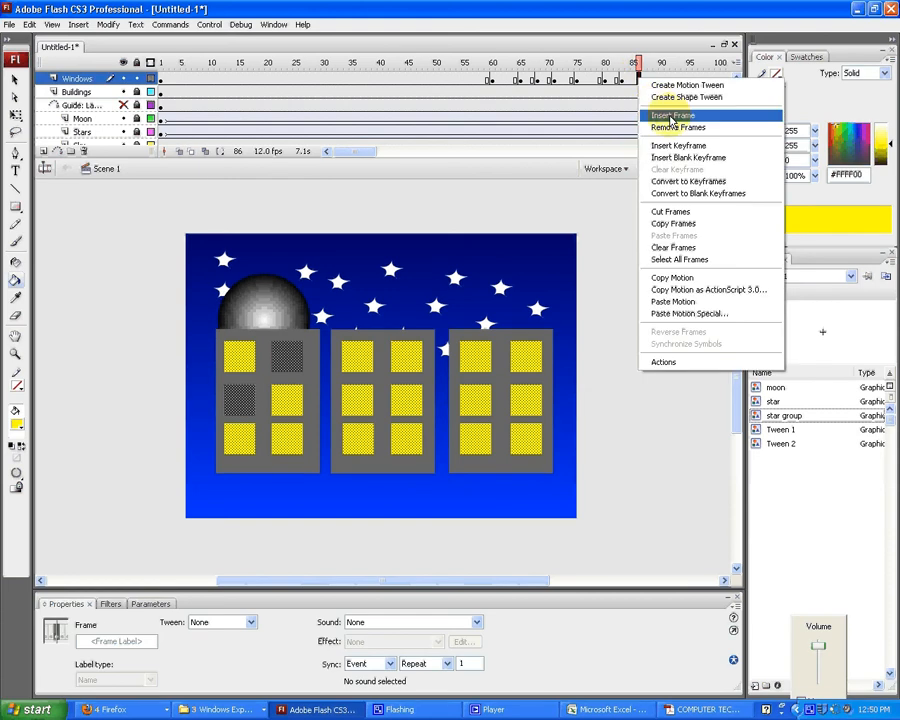
left_click(676, 147)
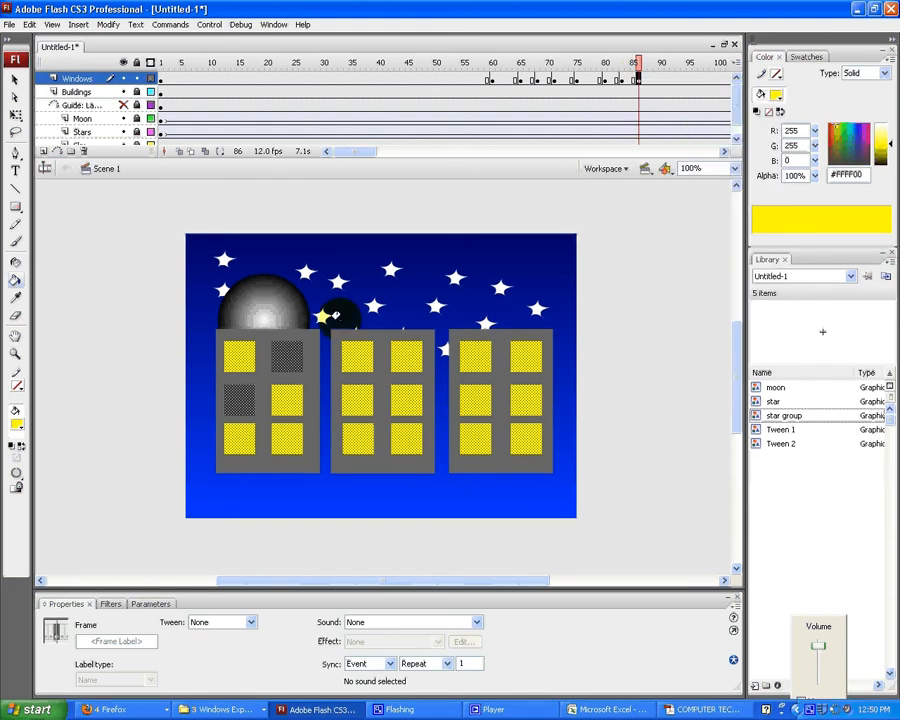
left_click(285, 363)
left_click(285, 363)
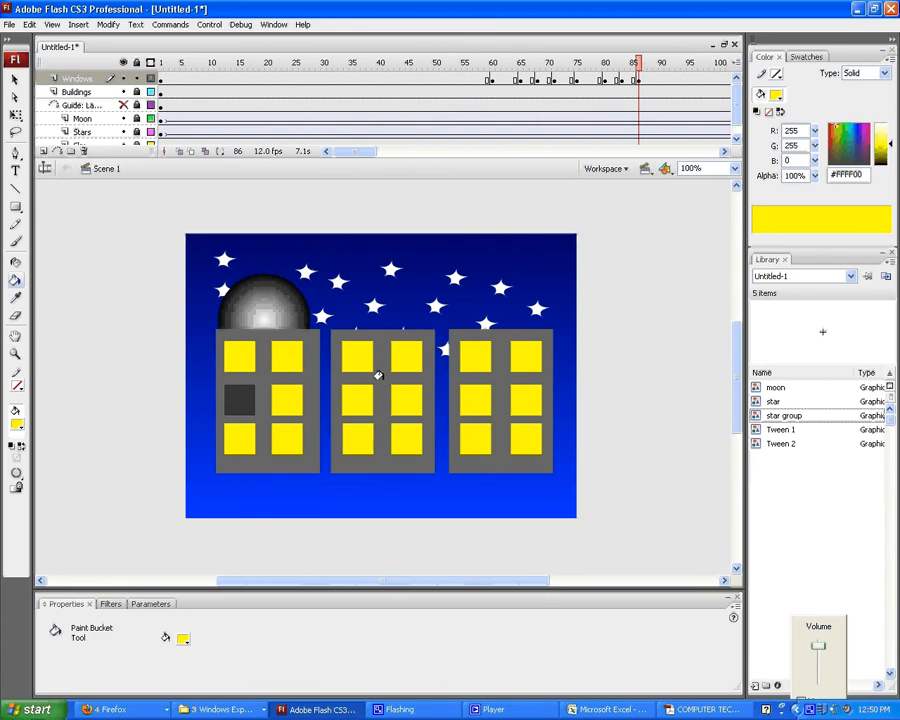
Step: Convert frame 96 of the Windows layer to a keyframe and fill the left building's middle-left window yellow
left_click(695, 80)
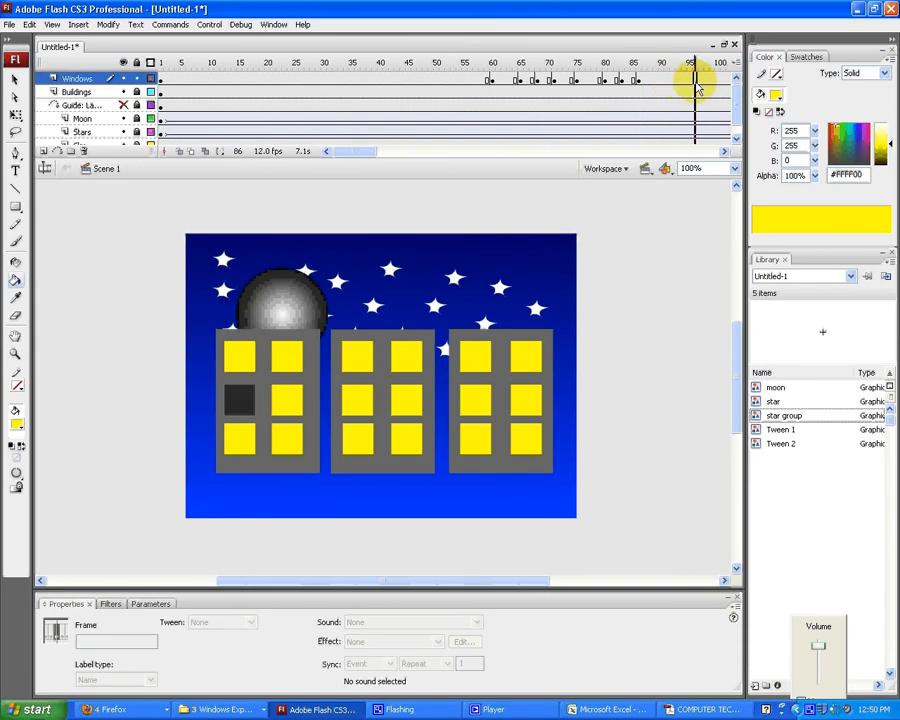
right_click(697, 82)
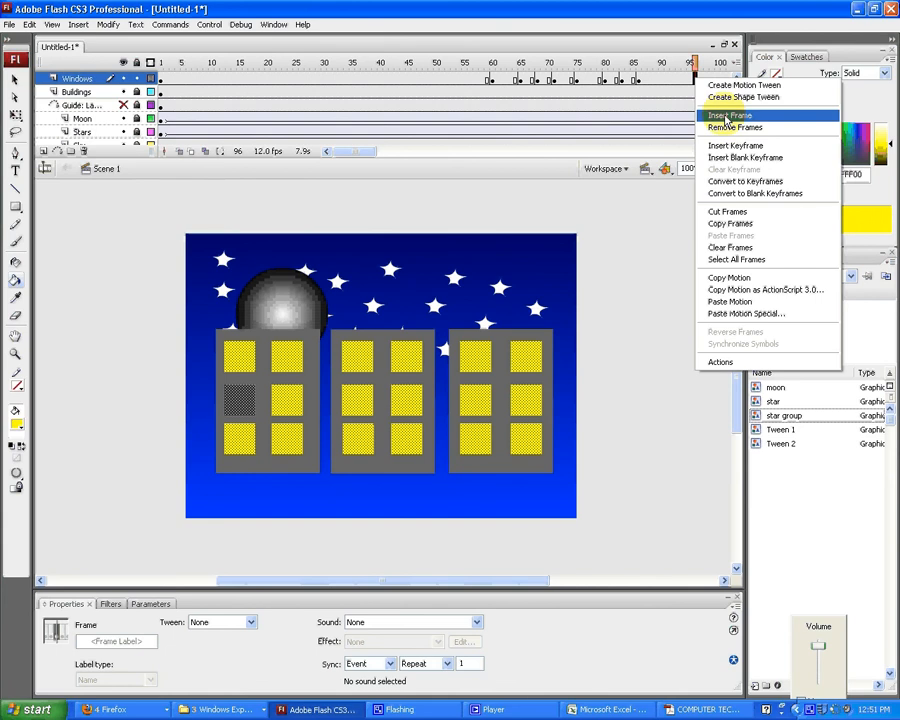
left_click(738, 194)
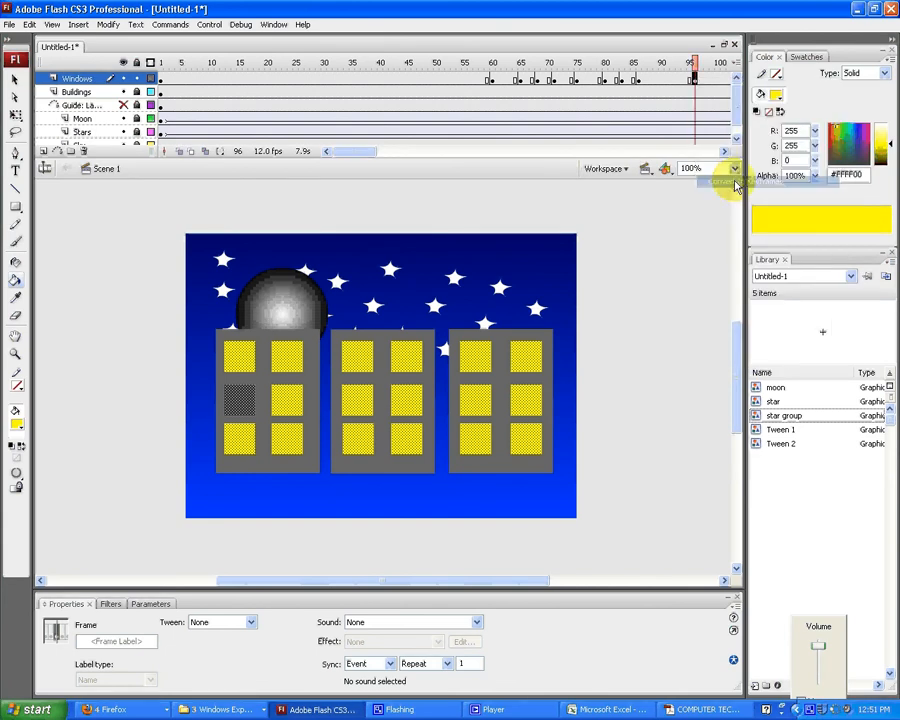
left_click(241, 400)
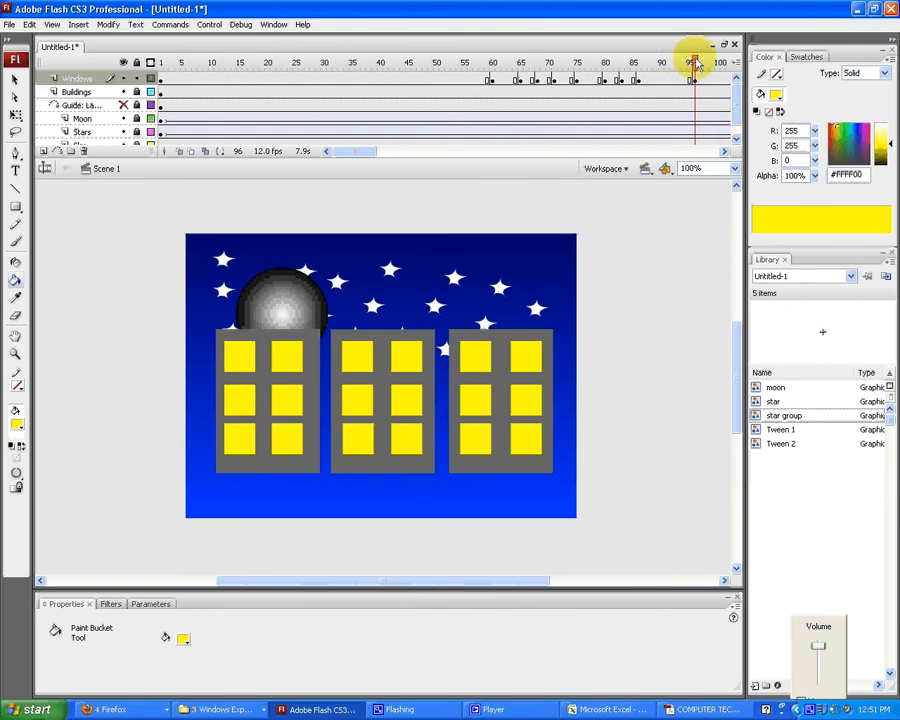
Step: Play back the window-lighting animation from about frame 45
left_click_drag(697, 64, 408, 68)
key("Return")
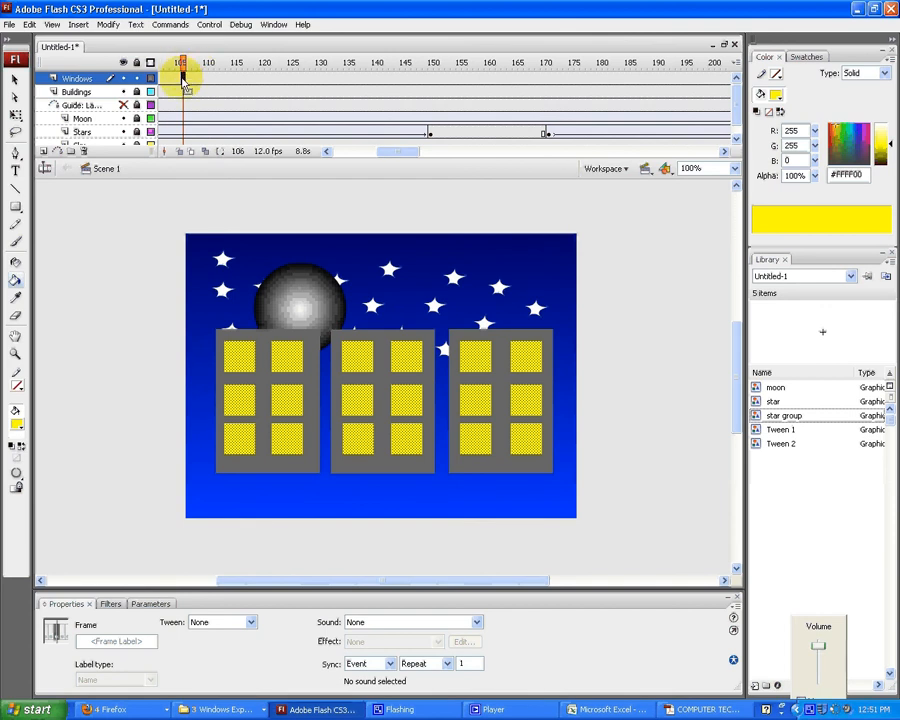
Step: Convert frame 106 of the Windows layer to a keyframe and recolour all the windows dark grey #333333
right_click(184, 84)
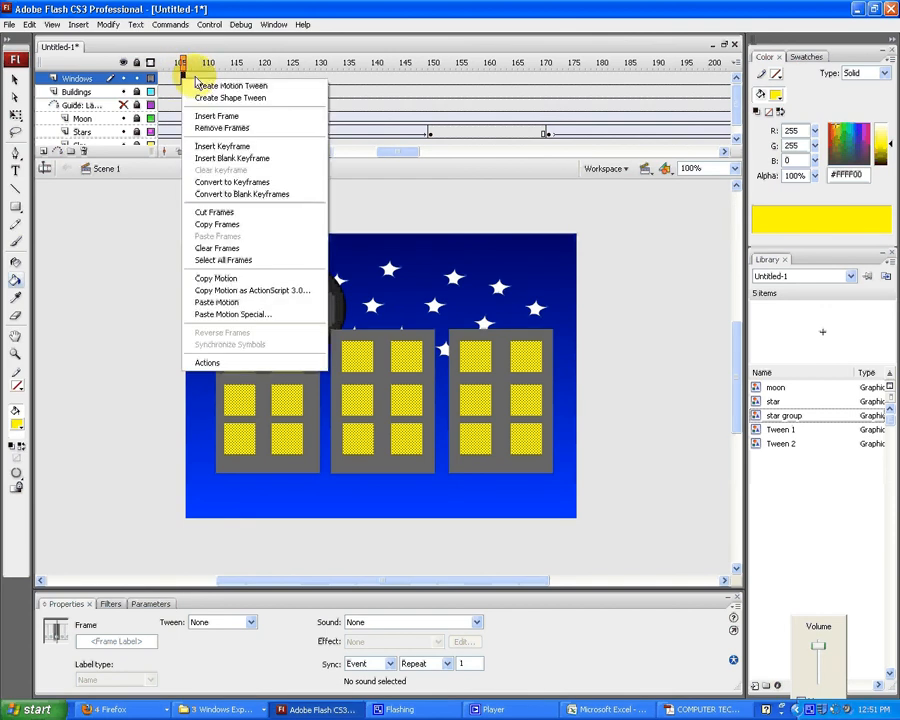
left_click(232, 183)
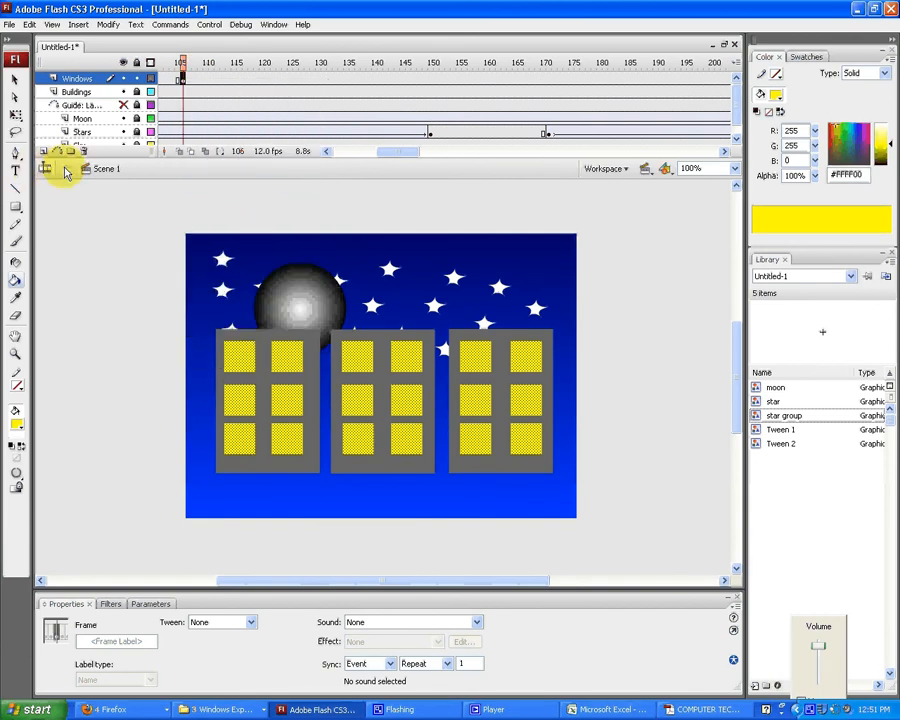
left_click(16, 424)
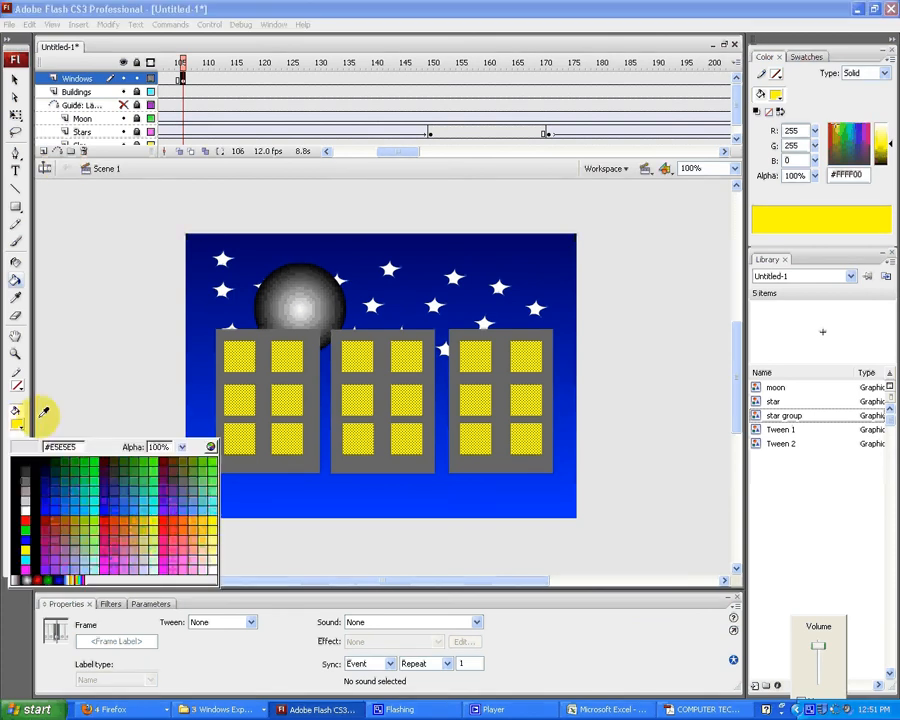
left_click(25, 471)
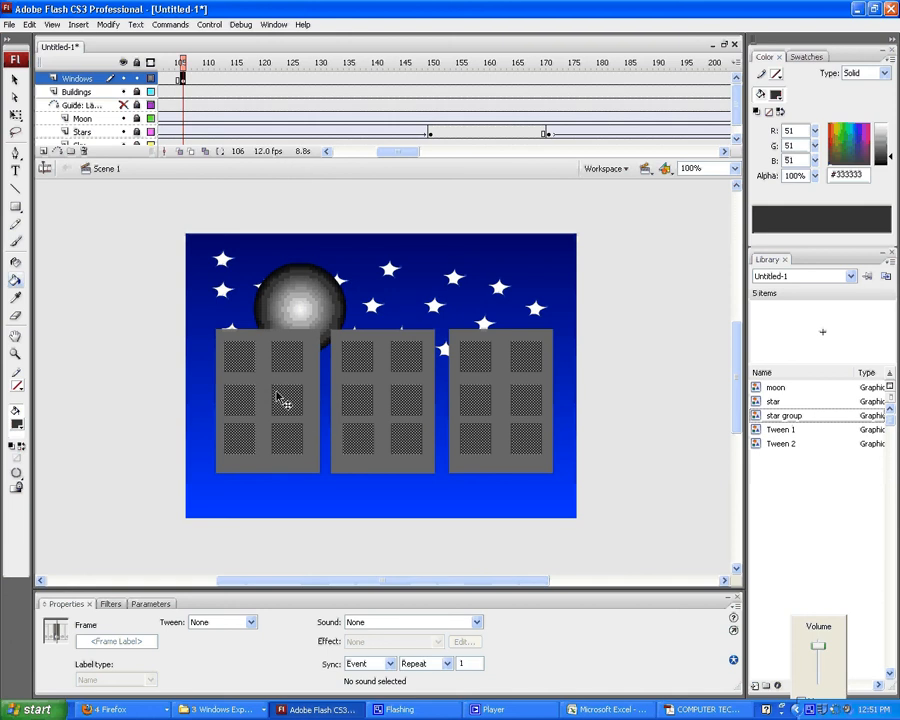
Step: Undo the recolouring of all windows at frame 106 and fill only the left building's top-right and right building's bottom-left windows dark grey
key("ctrl+z")
key("ctrl+z")
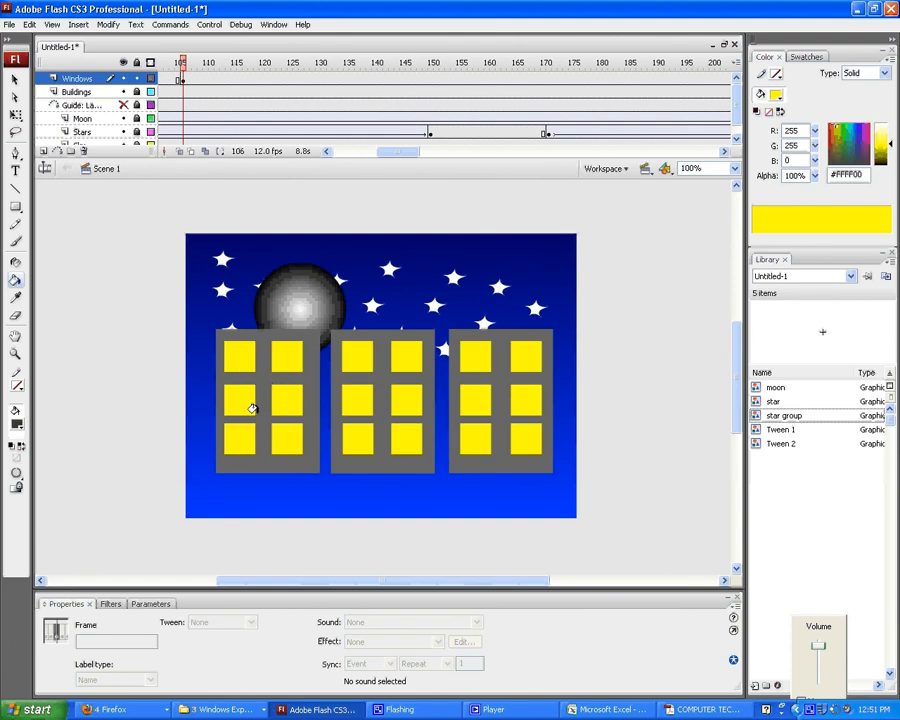
left_click(283, 356)
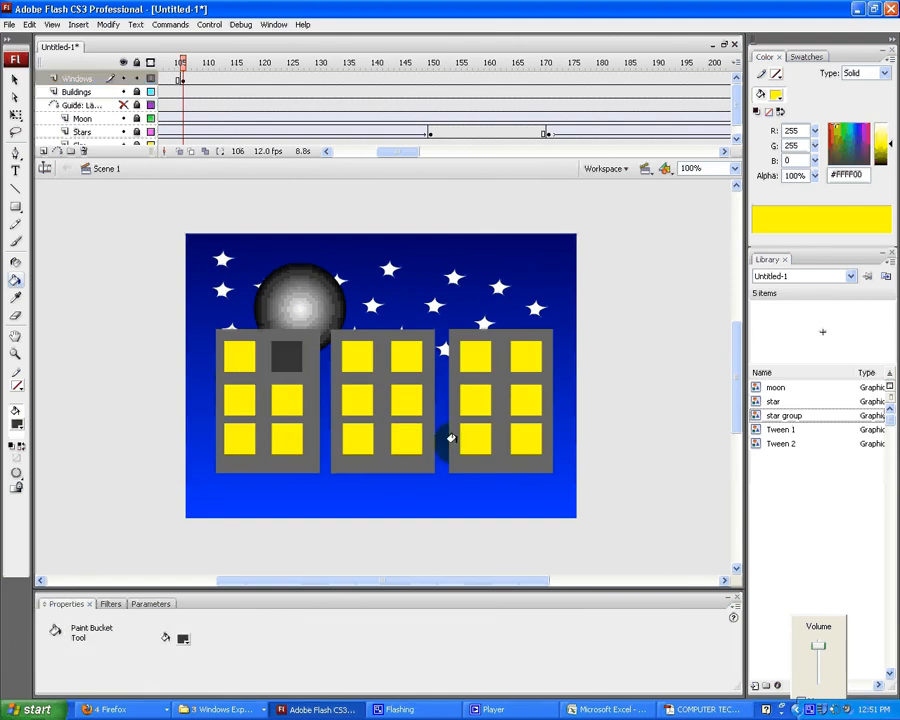
left_click(474, 430)
Step: Convert frame 110 of the Windows layer to a keyframe and fill the right building's top-left and left building's bottom-left windows dark grey
left_click(207, 79)
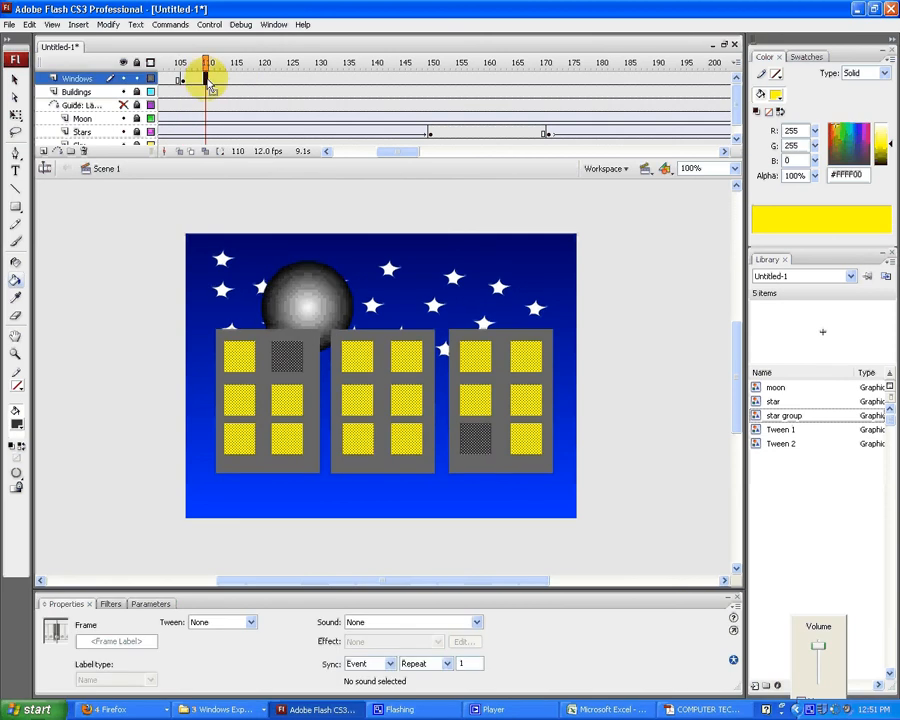
right_click(207, 79)
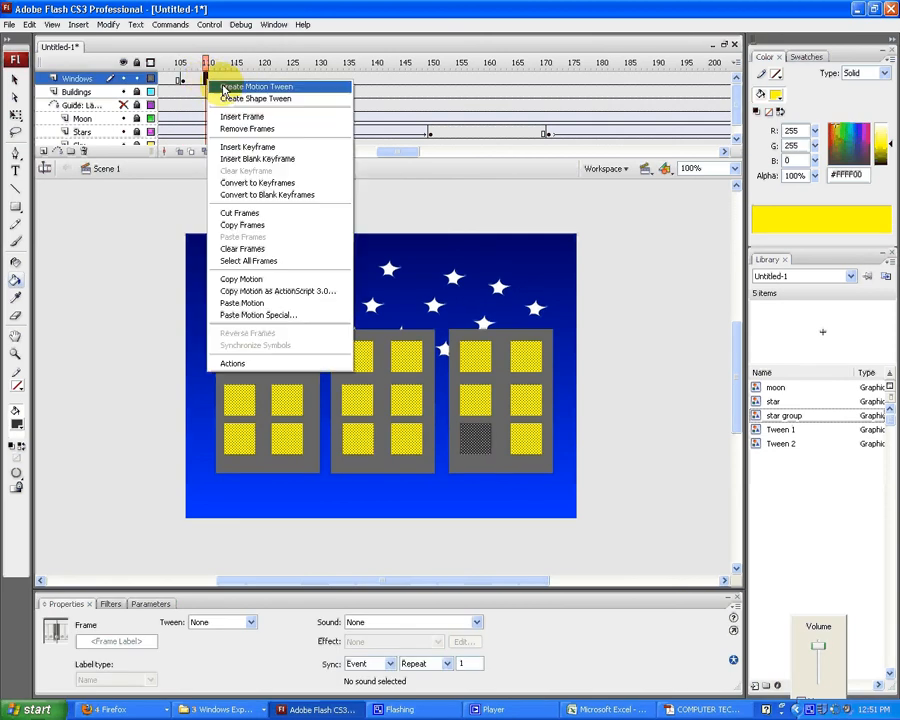
left_click(259, 183)
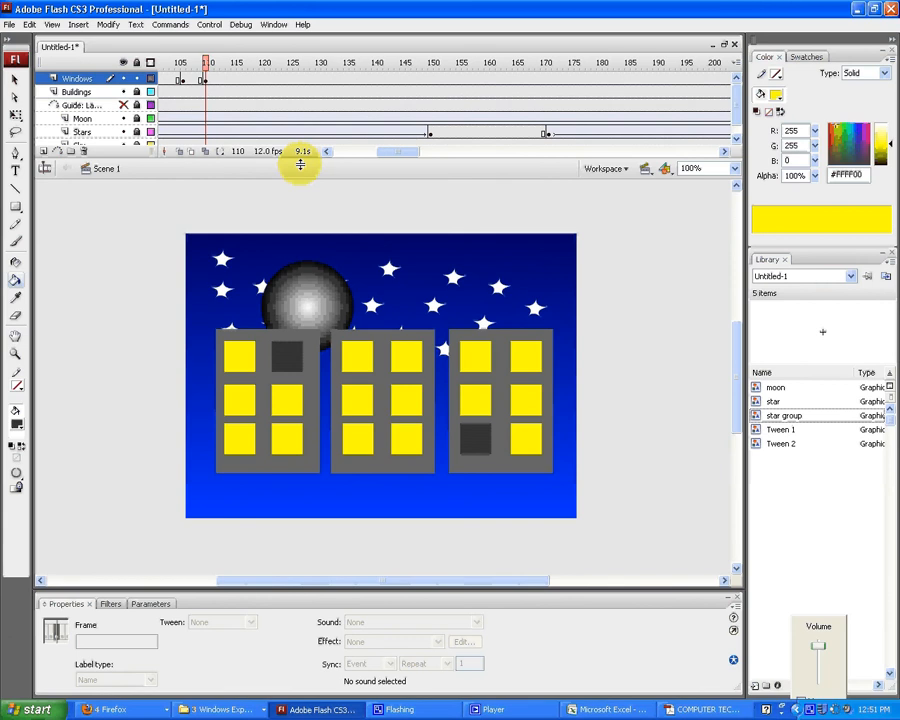
left_click(480, 367)
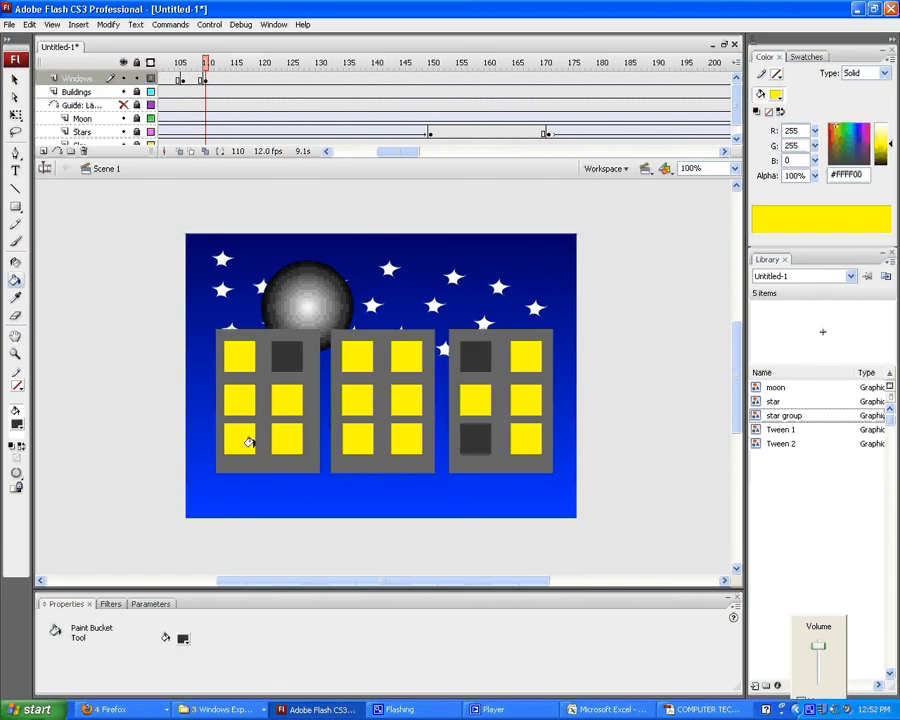
left_click(248, 442)
Step: Convert frame 113 of the Windows layer to a keyframe and fill the middle building's middle-left and top-left windows dark grey
right_click(224, 79)
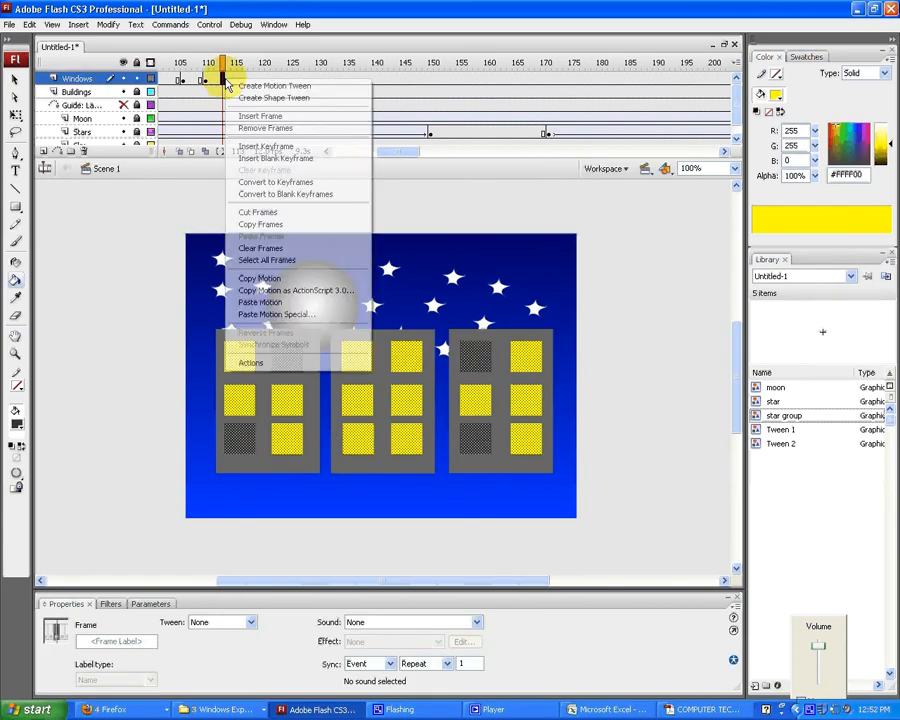
left_click(268, 182)
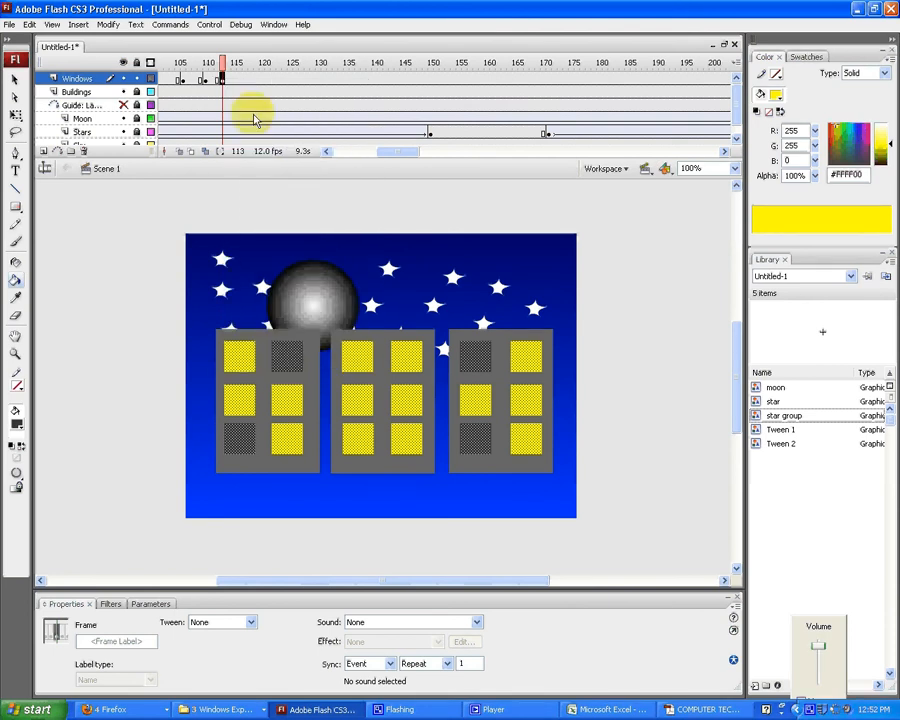
left_click(350, 333)
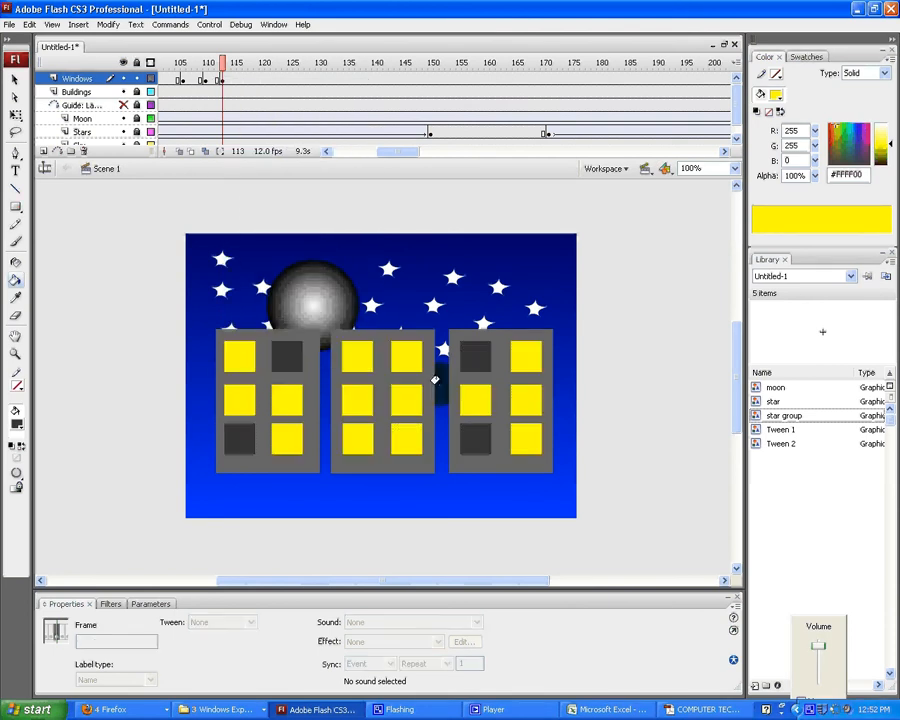
left_click(354, 396)
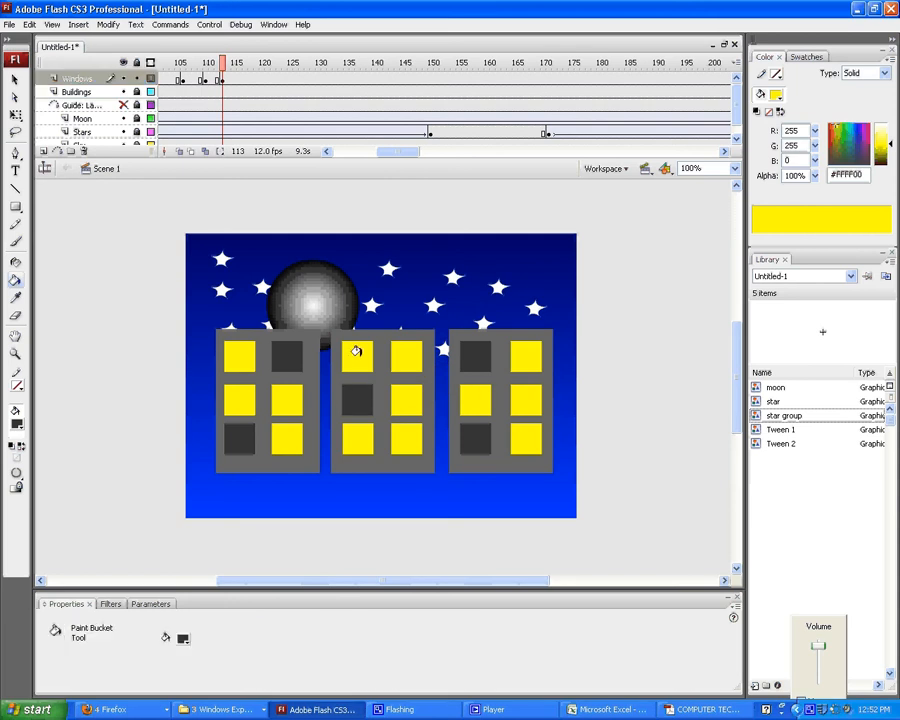
left_click(356, 351)
left_click(311, 114)
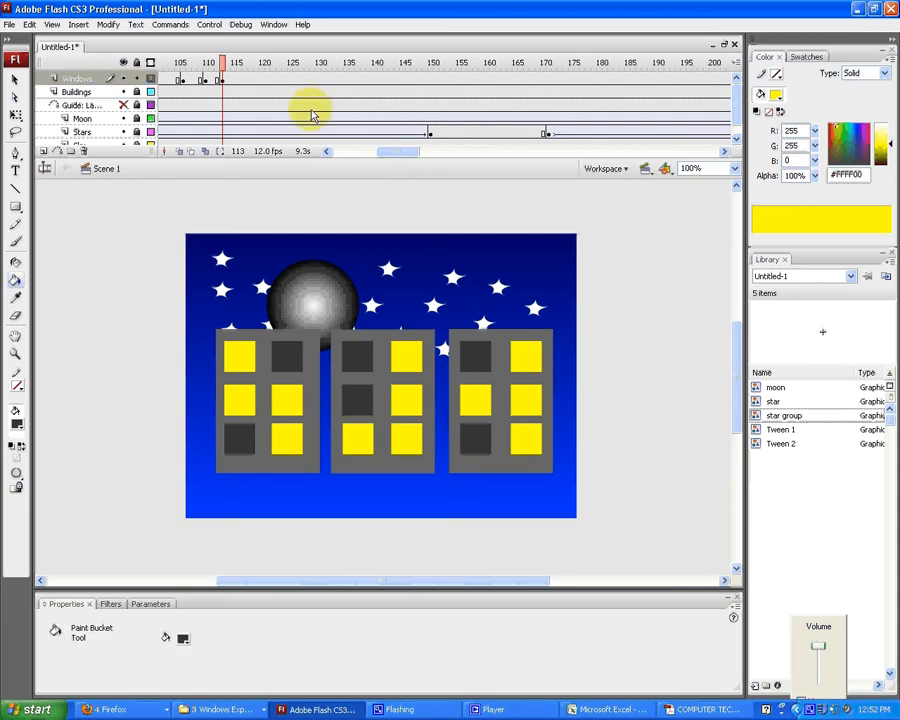
Step: Convert frame 115 of Windows to a keyframe and darken the left building's top-left, right building's middle-right and middle building's bottom-right windows
left_click(234, 78)
right_click(238, 80)
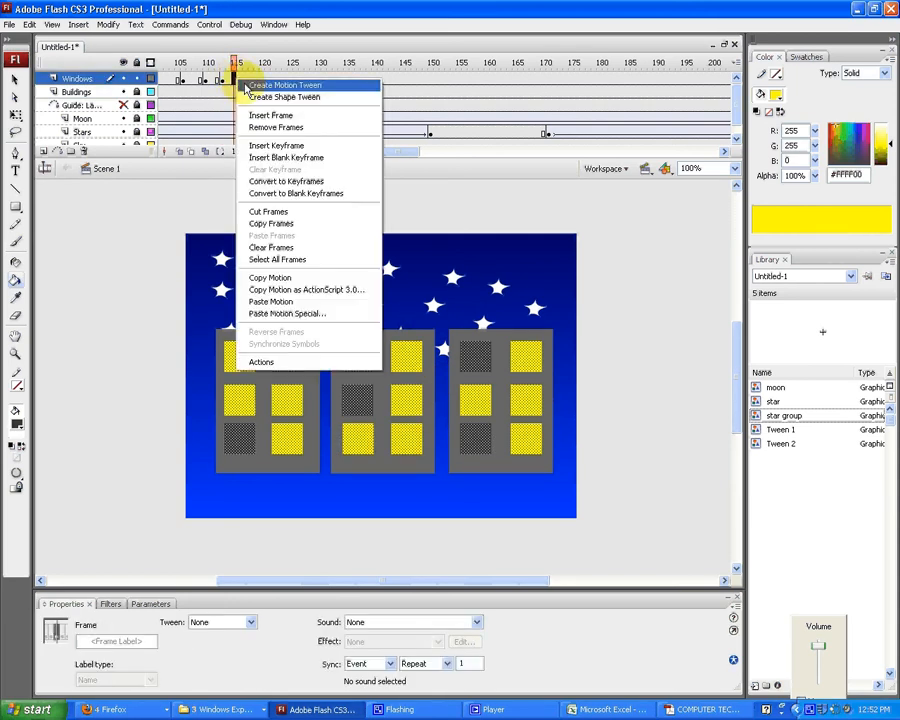
left_click(280, 182)
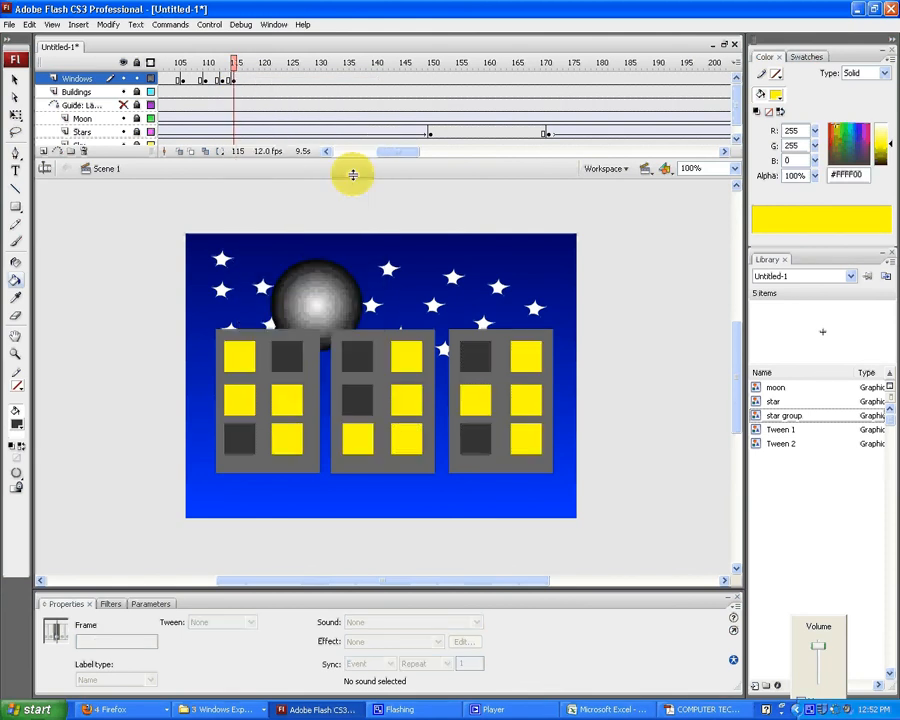
left_click(231, 453)
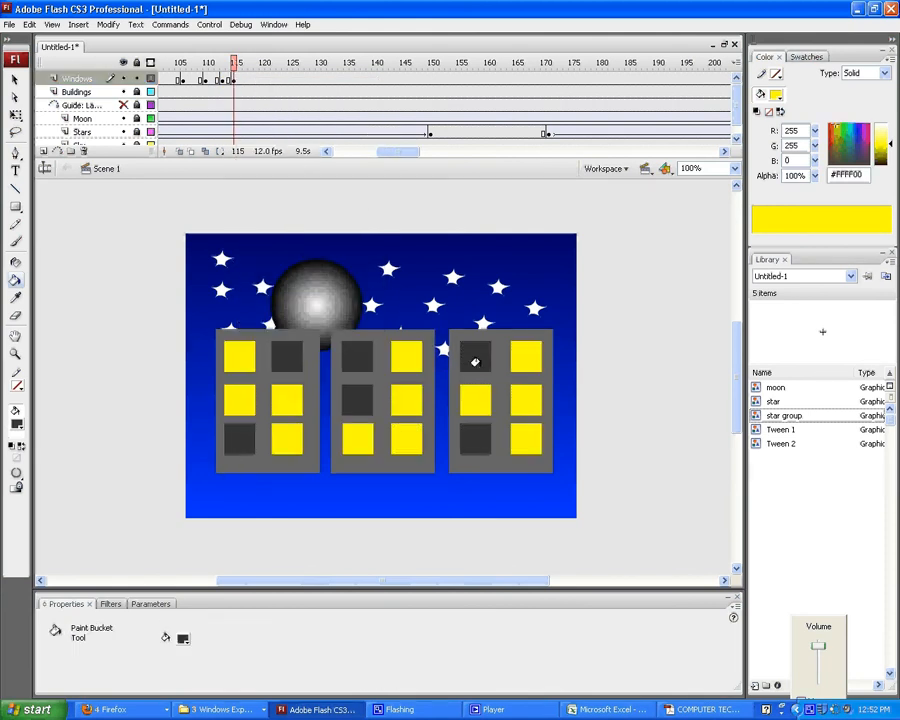
left_click(224, 355)
left_click(529, 399)
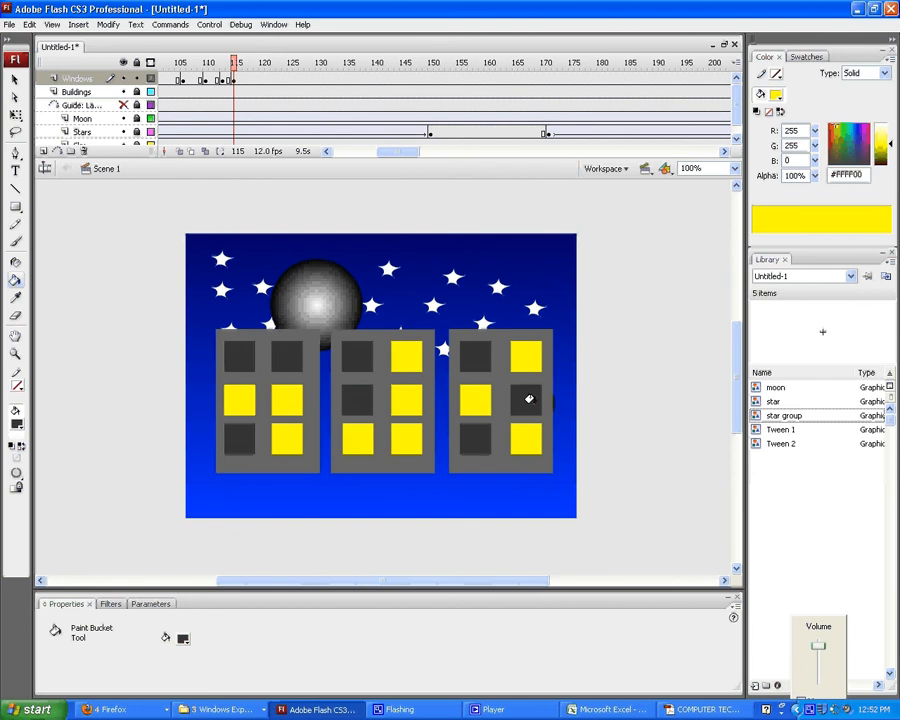
left_click(405, 432)
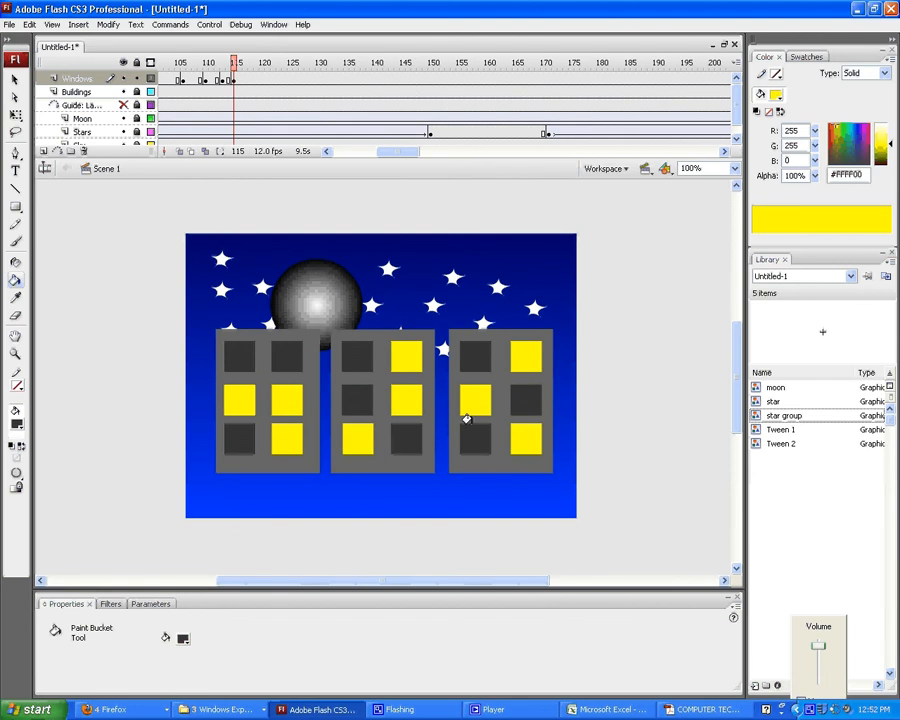
left_click(388, 295)
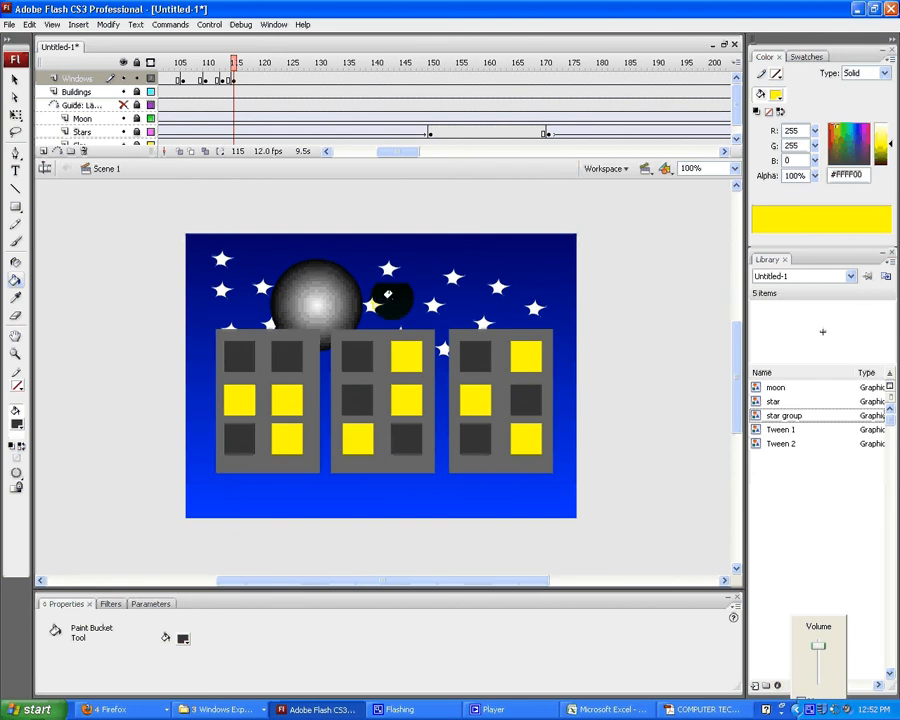
Step: Convert frame 118 of Windows to a keyframe and darken the left and middle buildings' middle-right windows and the right building's top-right window
left_click(251, 79)
right_click(252, 84)
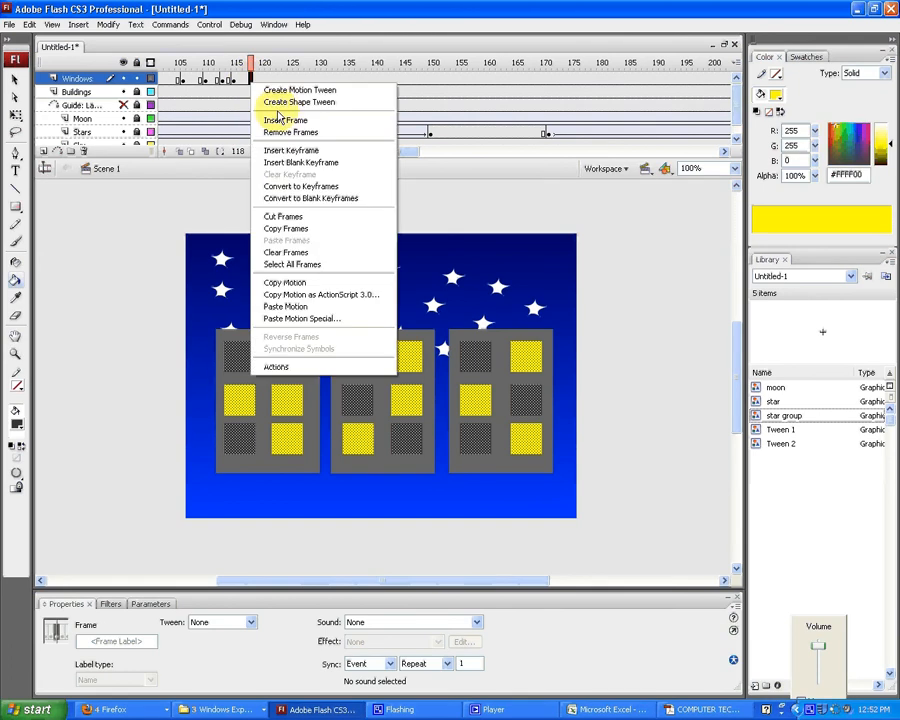
left_click(287, 190)
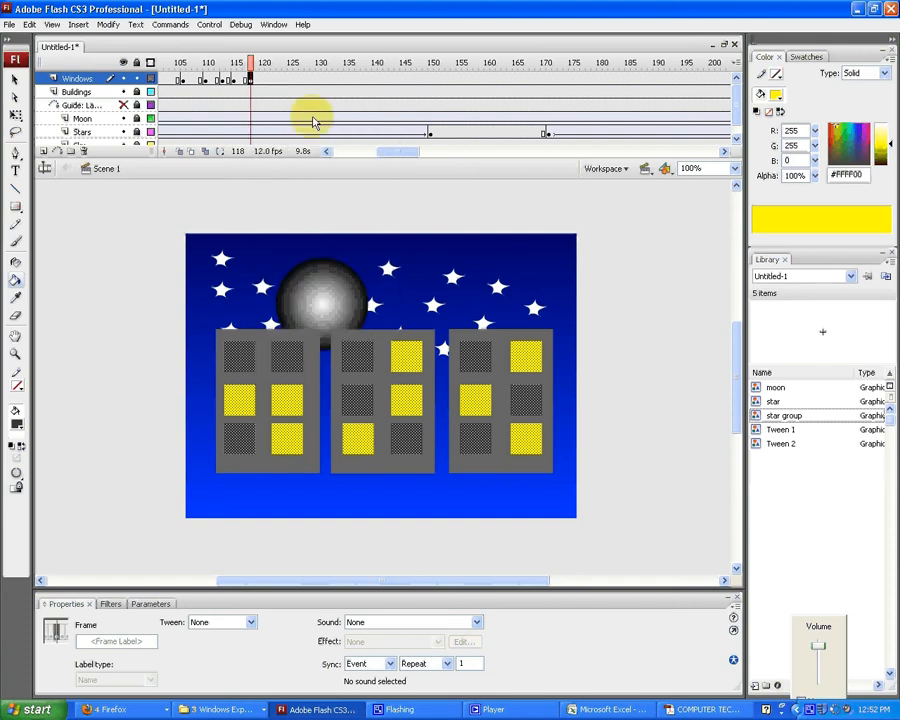
left_click(311, 146)
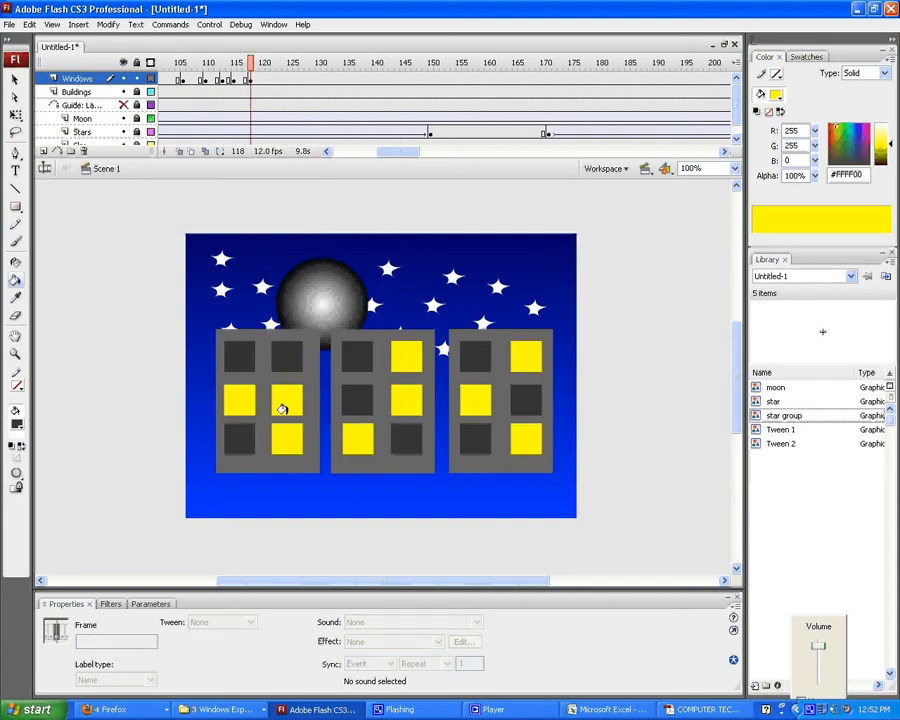
left_click(283, 408)
left_click(420, 400)
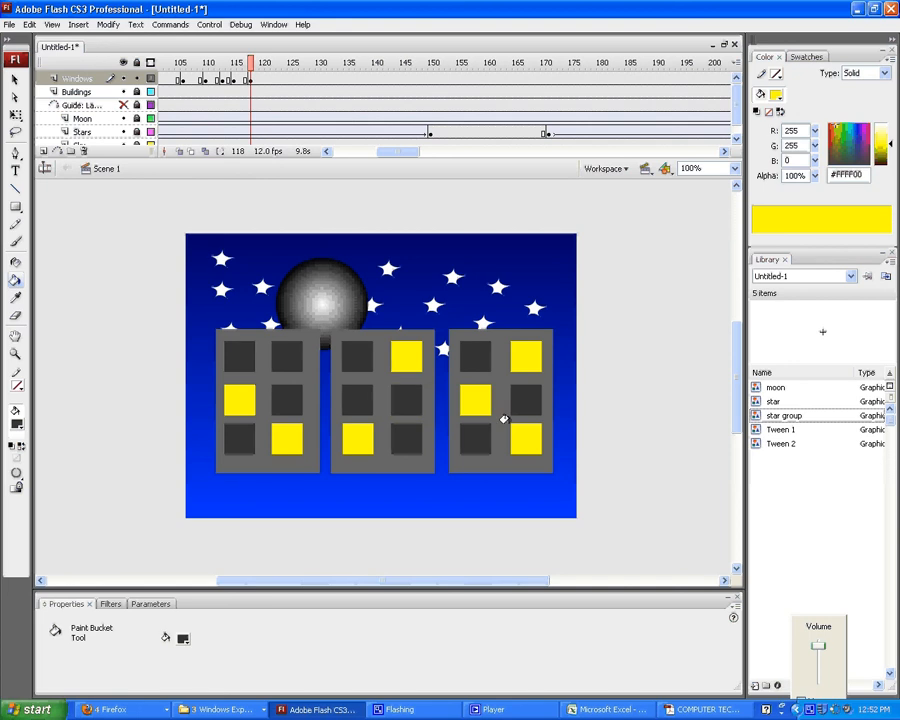
left_click(527, 363)
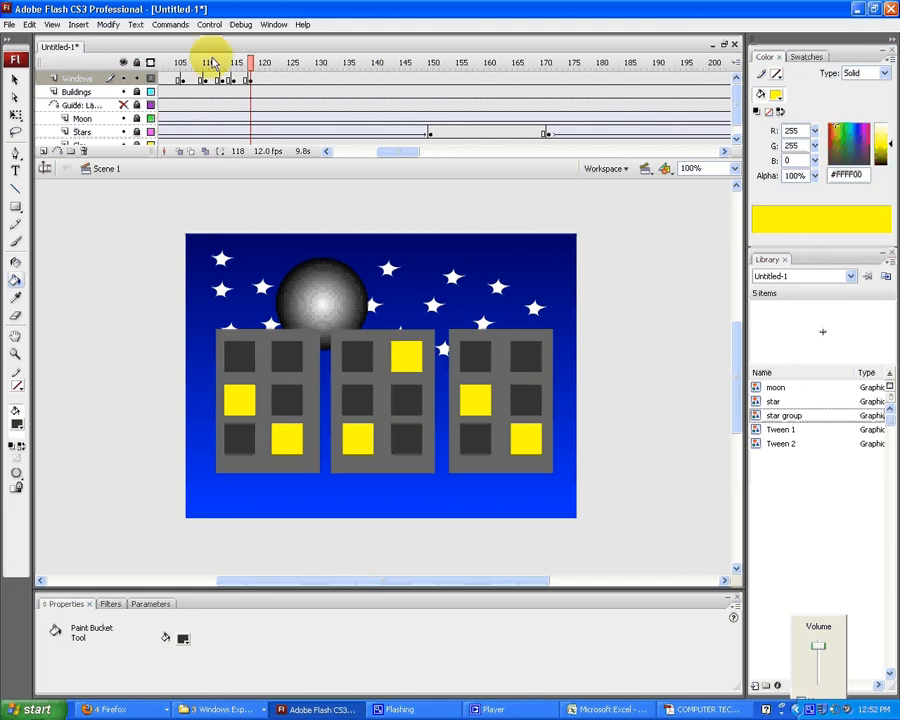
Step: Convert frame 122 of the Windows layer to a keyframe and fill the left building's bottom-right and middle building's top-right windows #333333
left_click(270, 79)
right_click(272, 80)
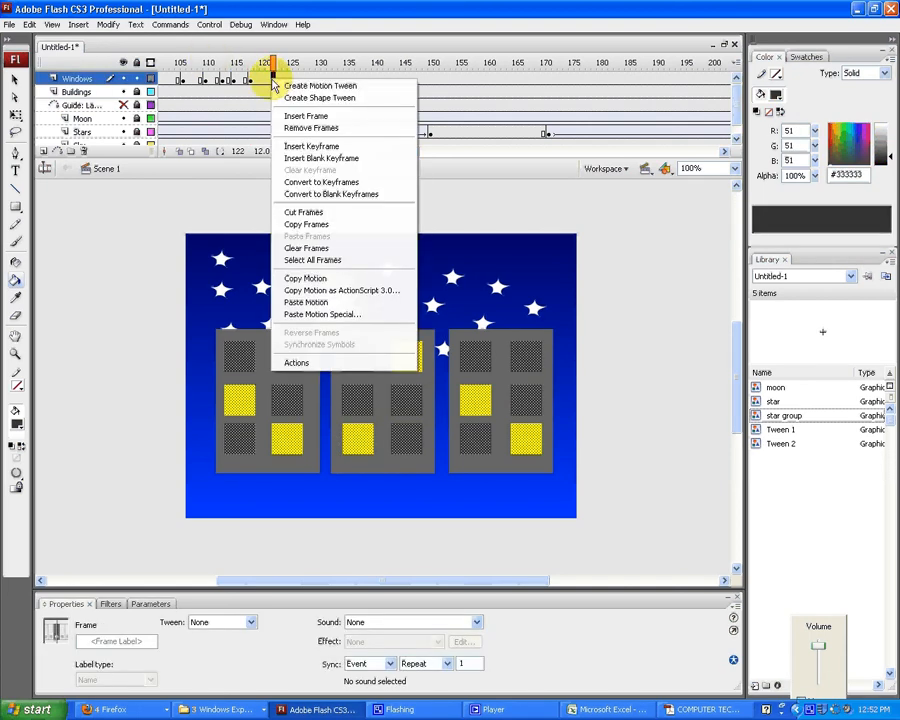
left_click(310, 182)
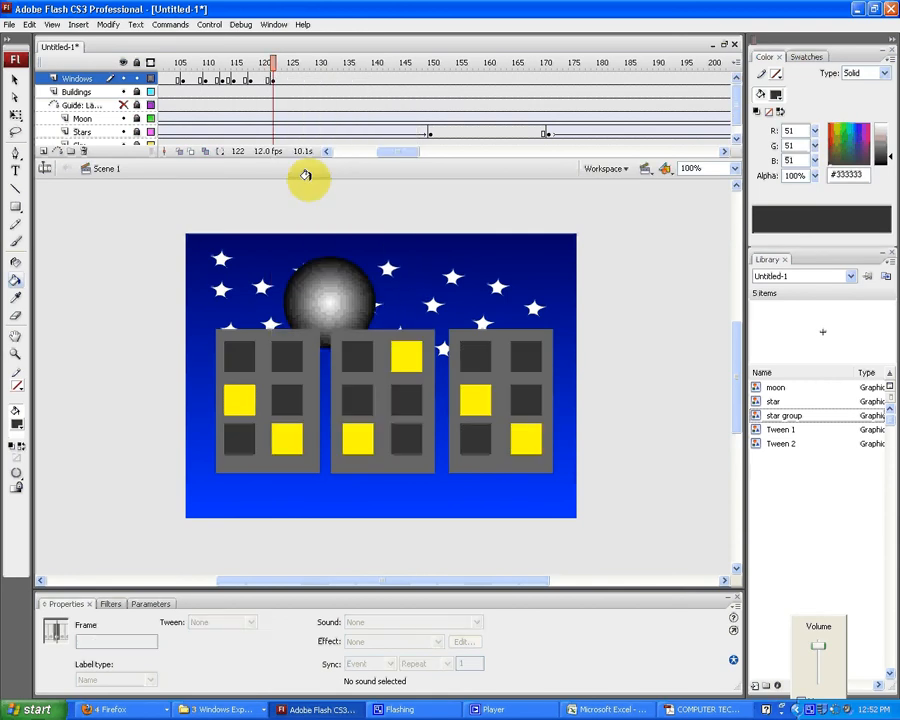
left_click(279, 447)
left_click(404, 357)
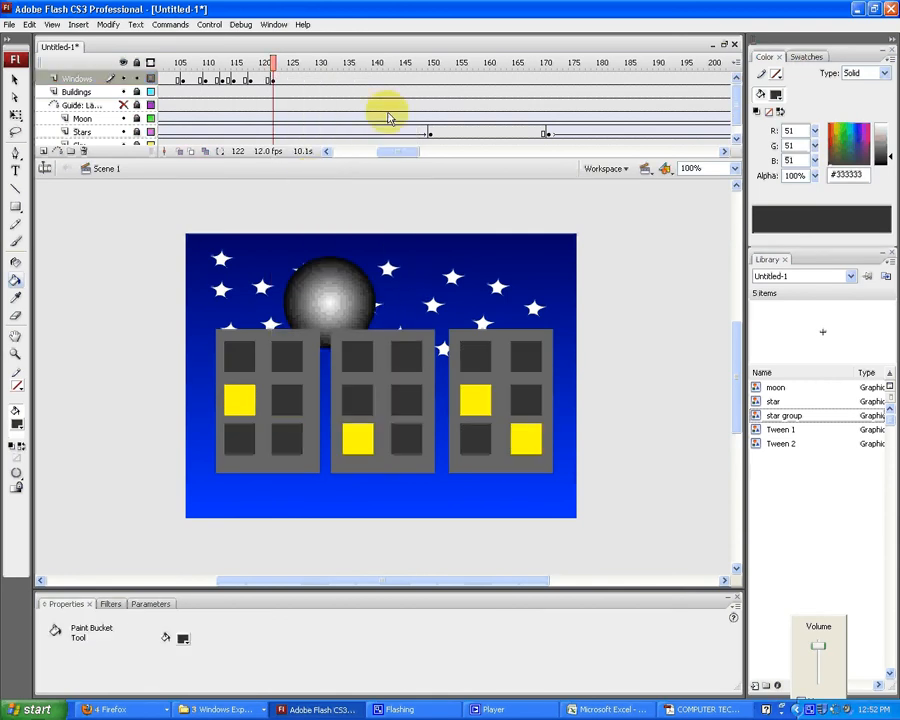
Step: Convert frame 124 of the Windows layer to a keyframe and fill the right building's middle-left window dark grey #333333
left_click(285, 78)
right_click(286, 78)
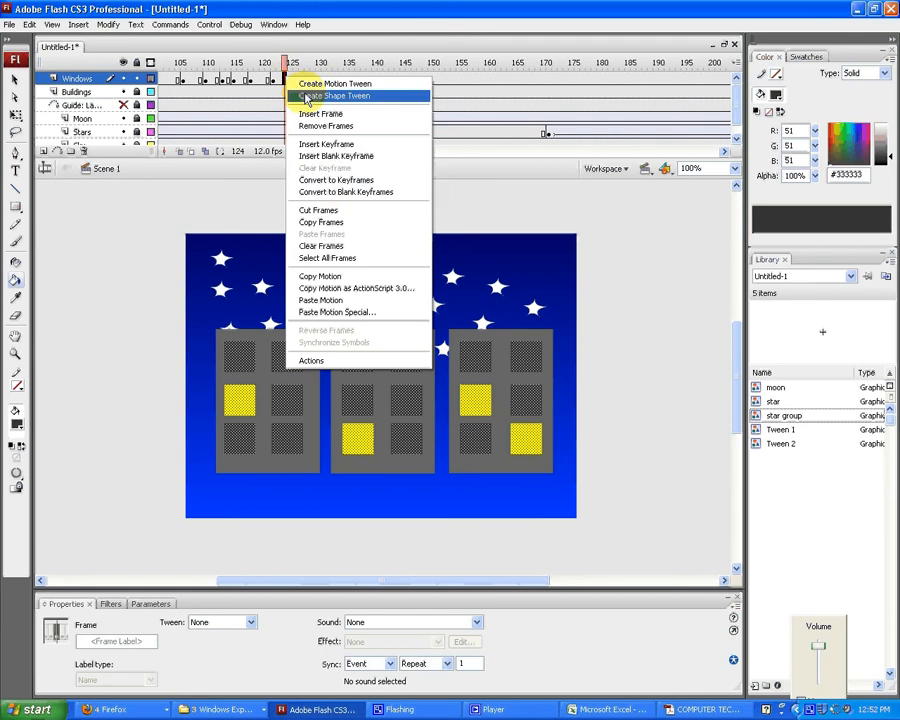
left_click(316, 180)
left_click(477, 408)
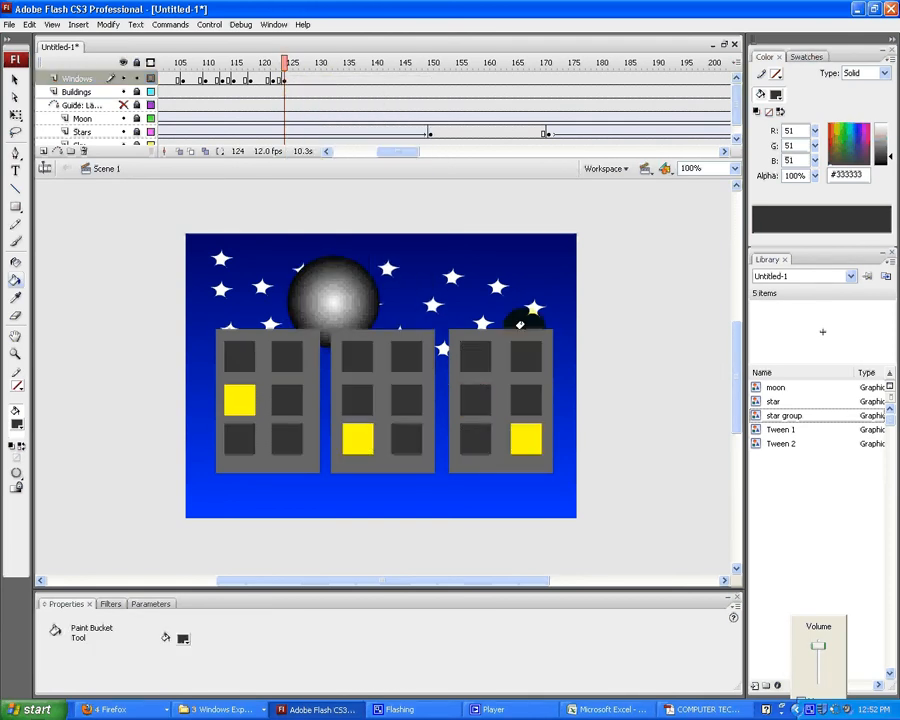
Step: Convert frame 131 of the Windows layer to a keyframe and fill the left building's middle-left and right building's bottom-right windows #333333
left_click(323, 80)
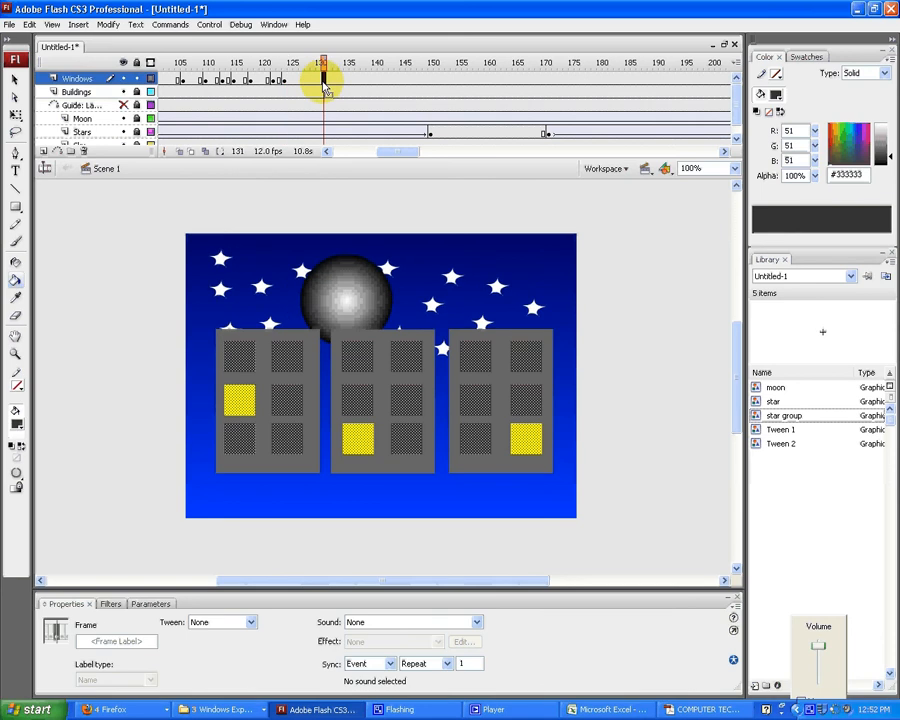
right_click(324, 88)
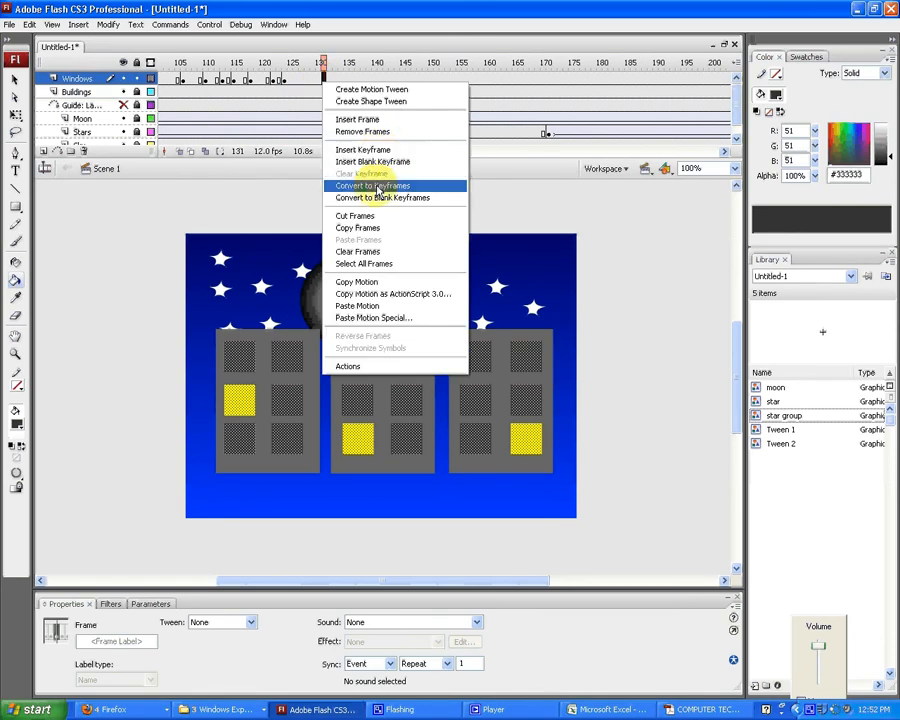
left_click(377, 188)
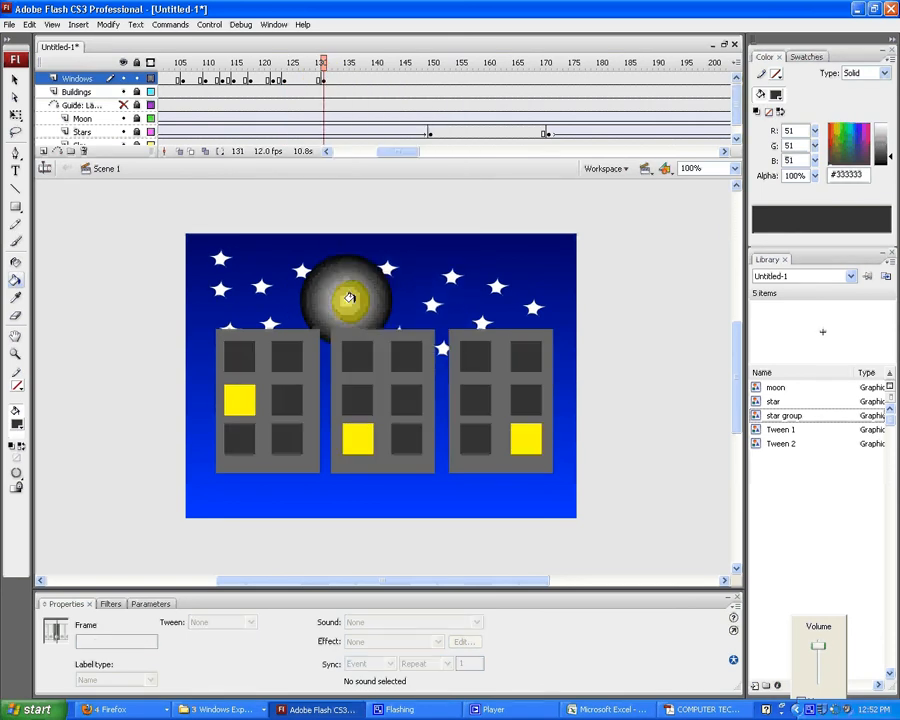
left_click(239, 400)
left_click(527, 439)
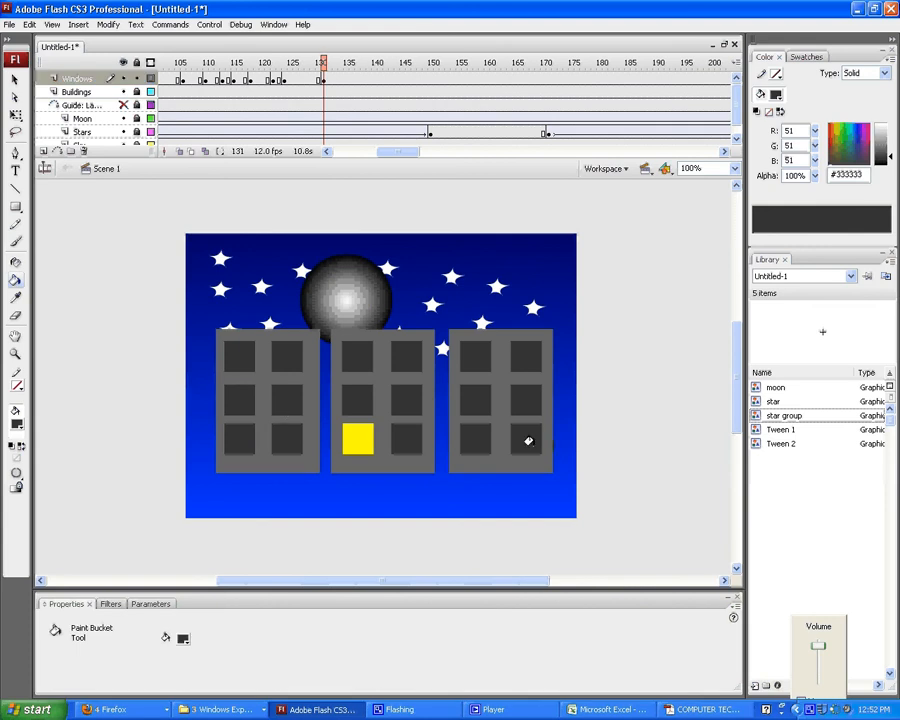
Step: Convert frame 134 of the Windows layer to a keyframe and fill the middle building's bottom-left window dark grey #333333
left_click(342, 80)
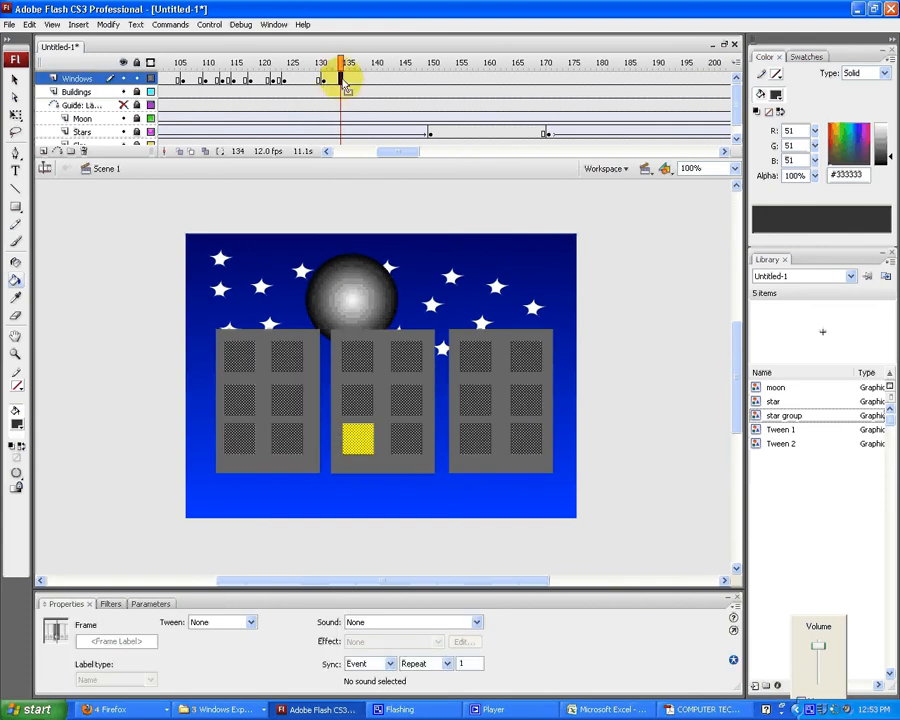
right_click(343, 81)
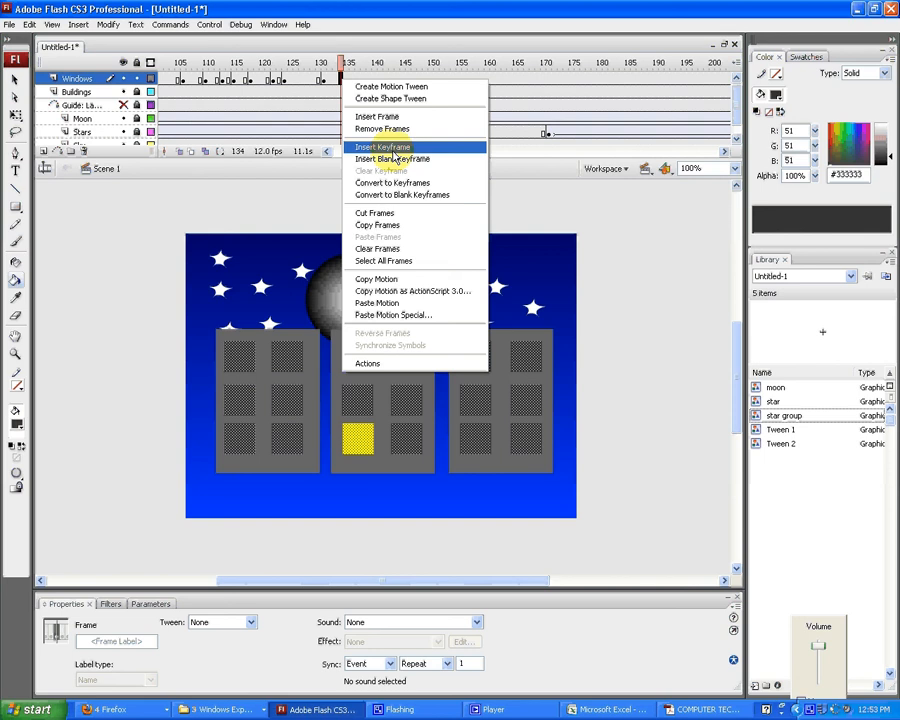
left_click(375, 182)
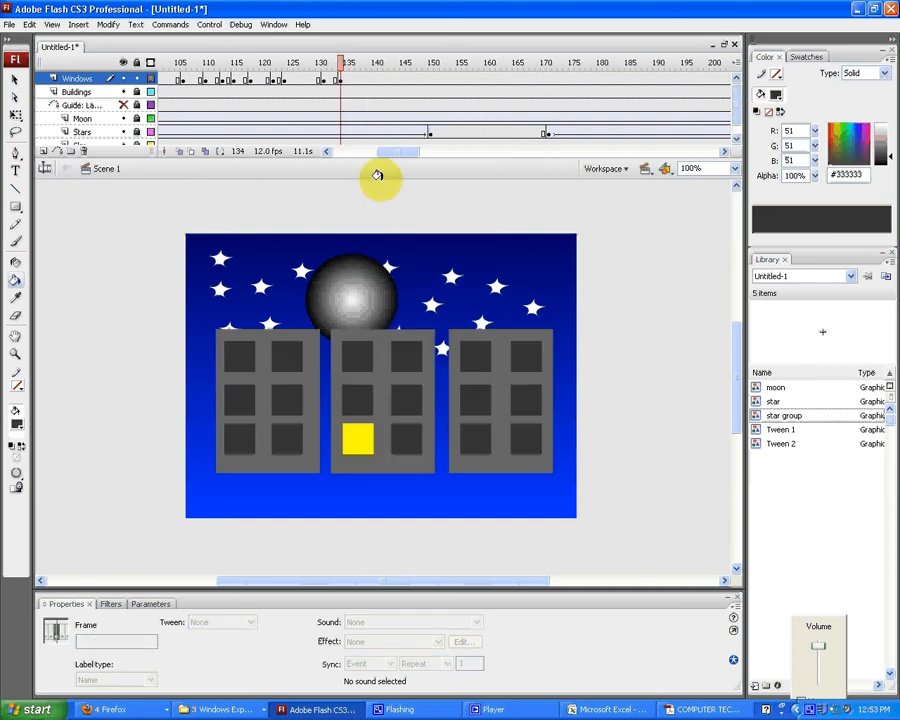
left_click(351, 437)
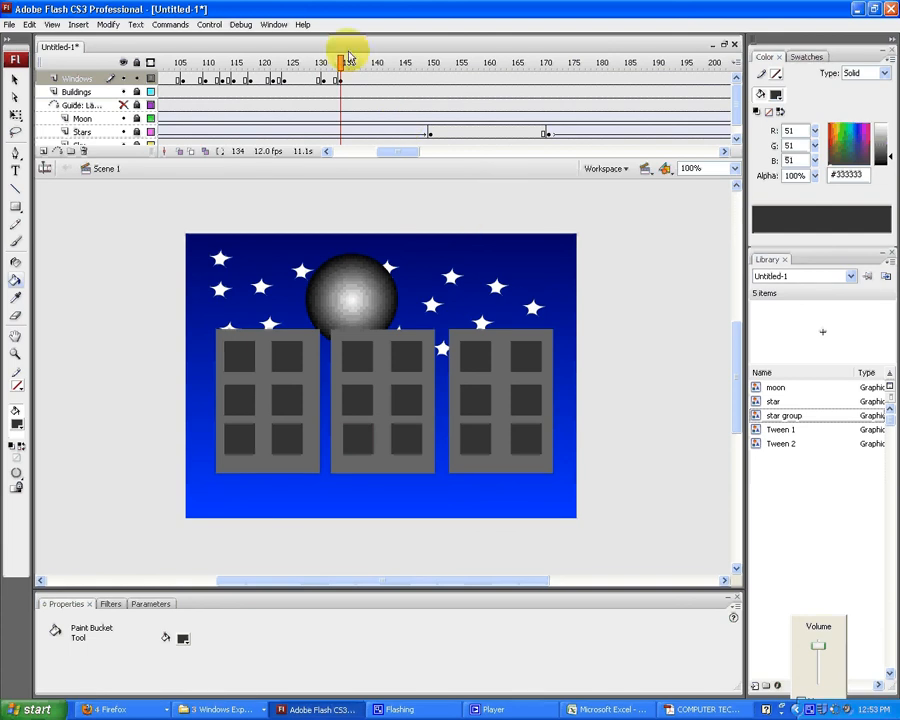
Step: Convert frame 150 of the Windows layer to a keyframe and fill the left building's top-right window yellow #FFFF00
left_click_drag(341, 66, 408, 67)
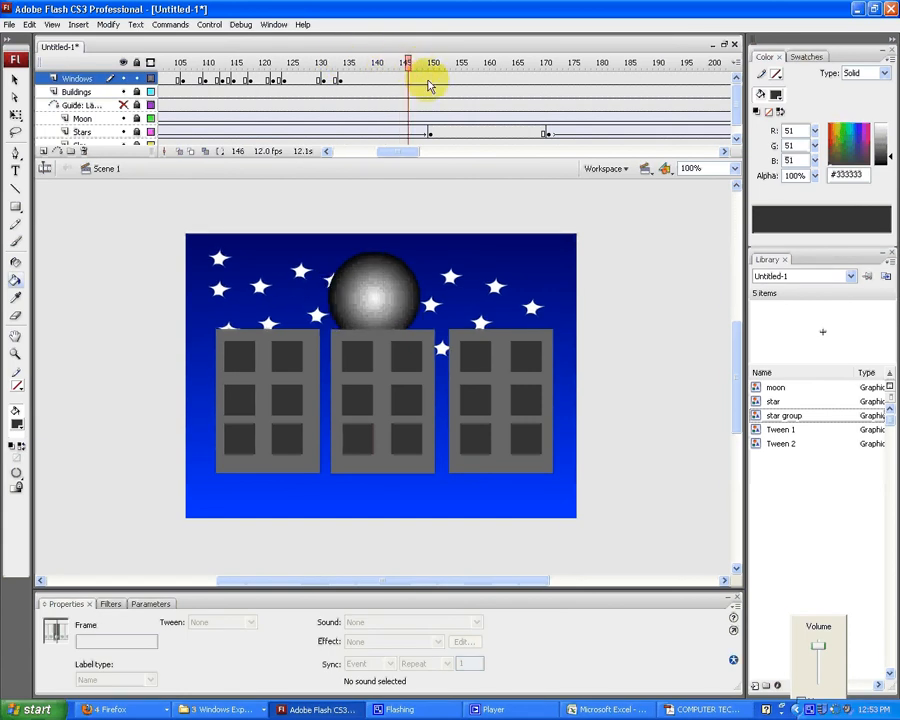
left_click(431, 80)
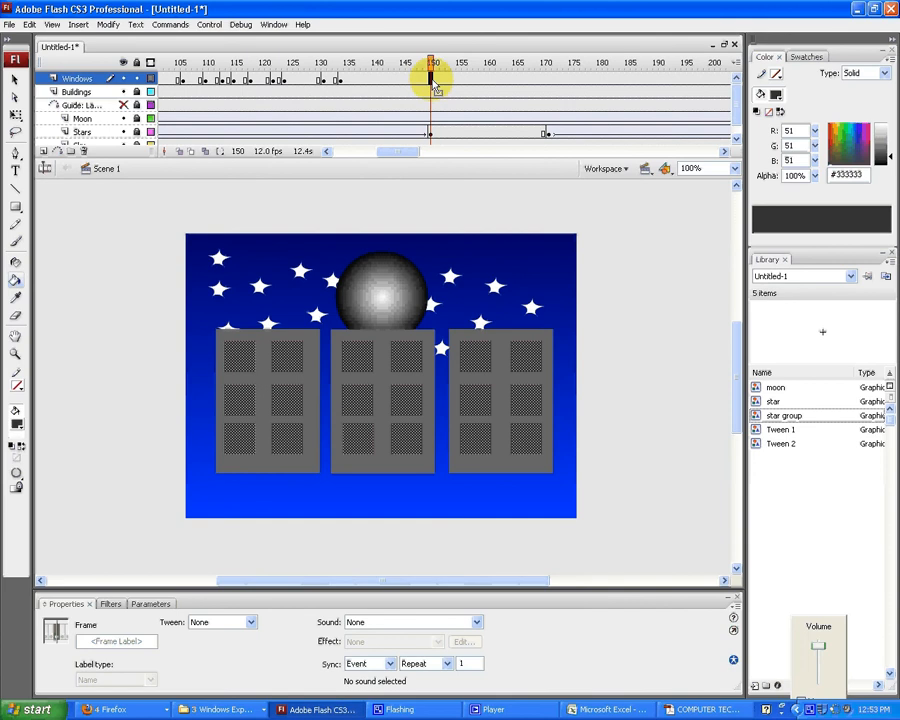
right_click(431, 80)
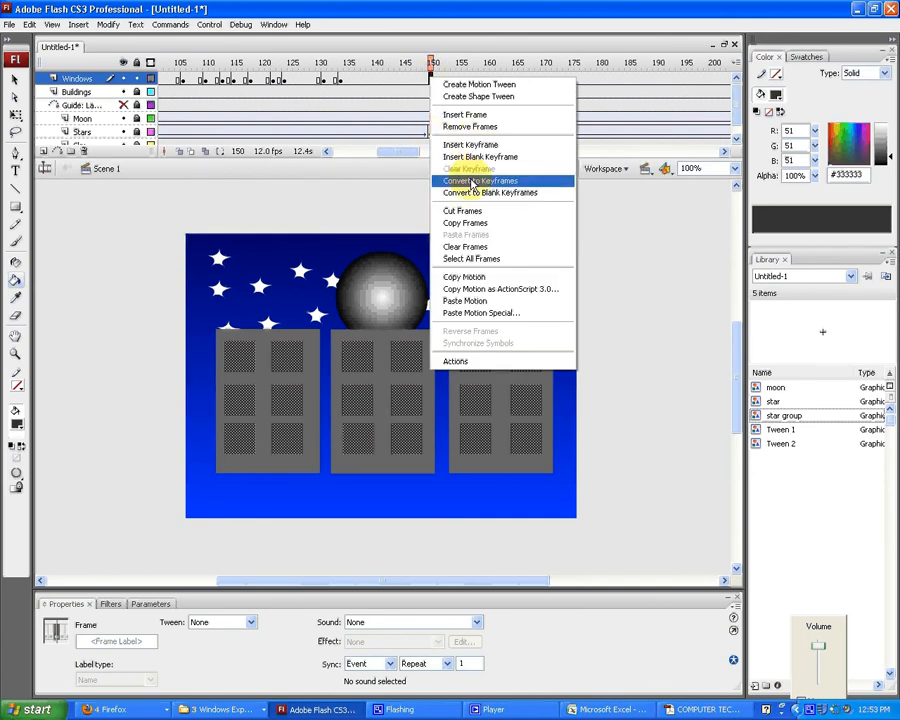
left_click(474, 181)
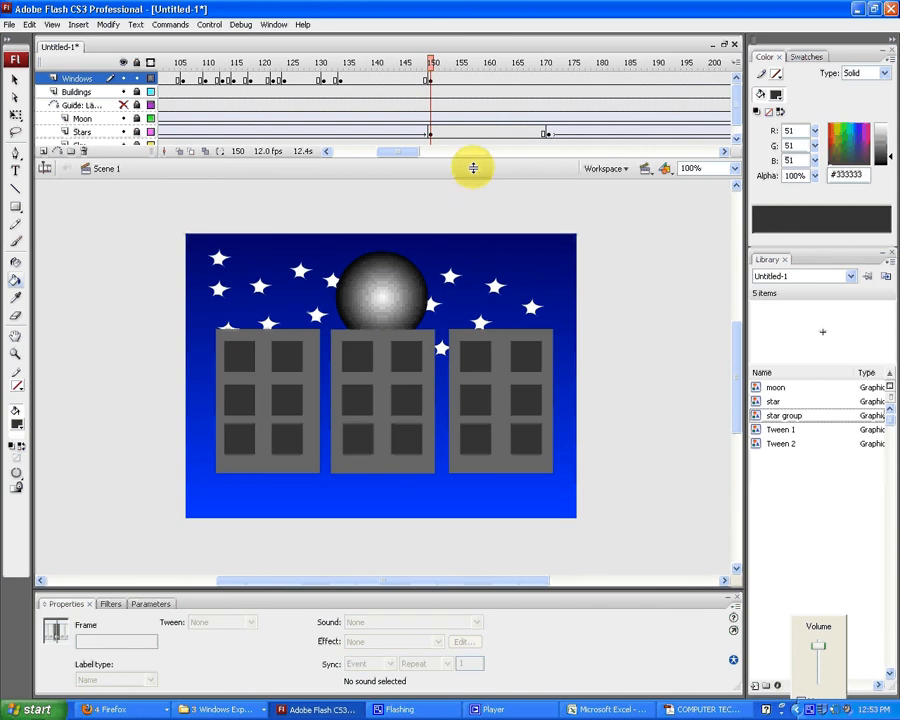
left_click(219, 288)
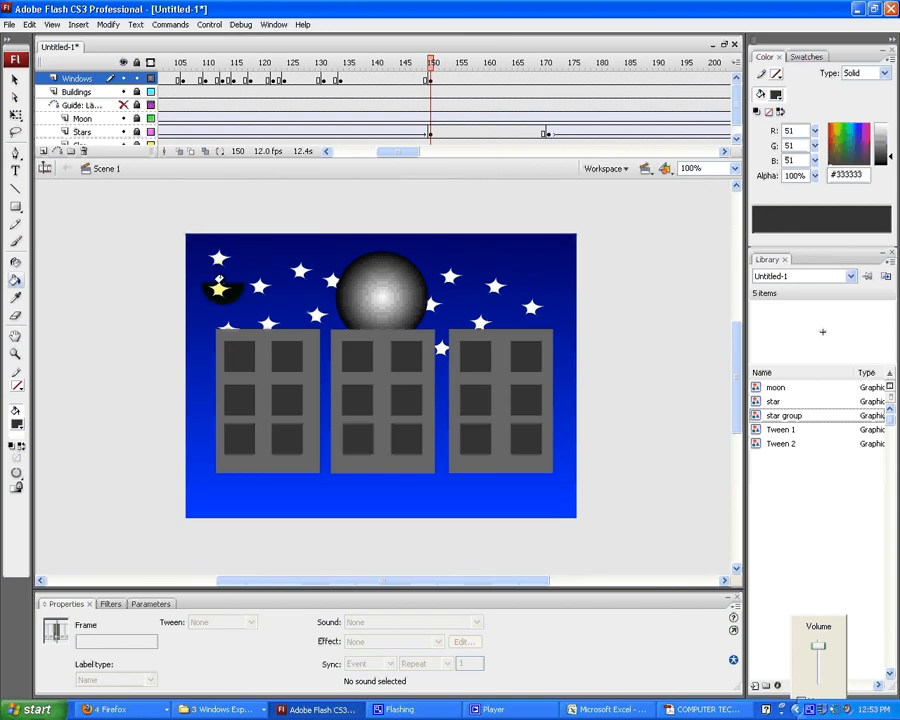
left_click(18, 426)
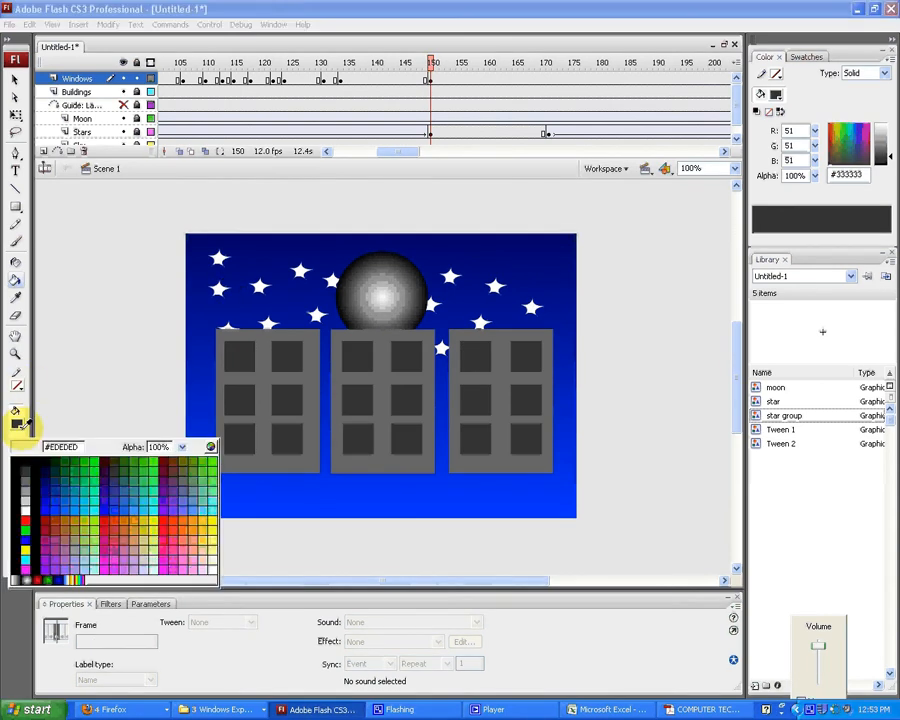
left_click(31, 547)
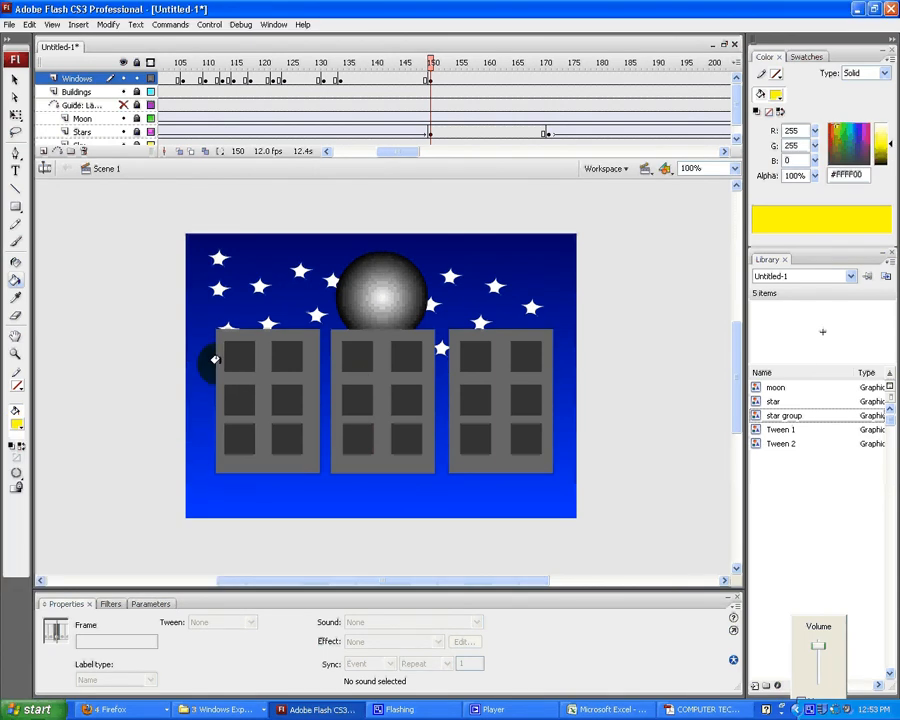
left_click(284, 355)
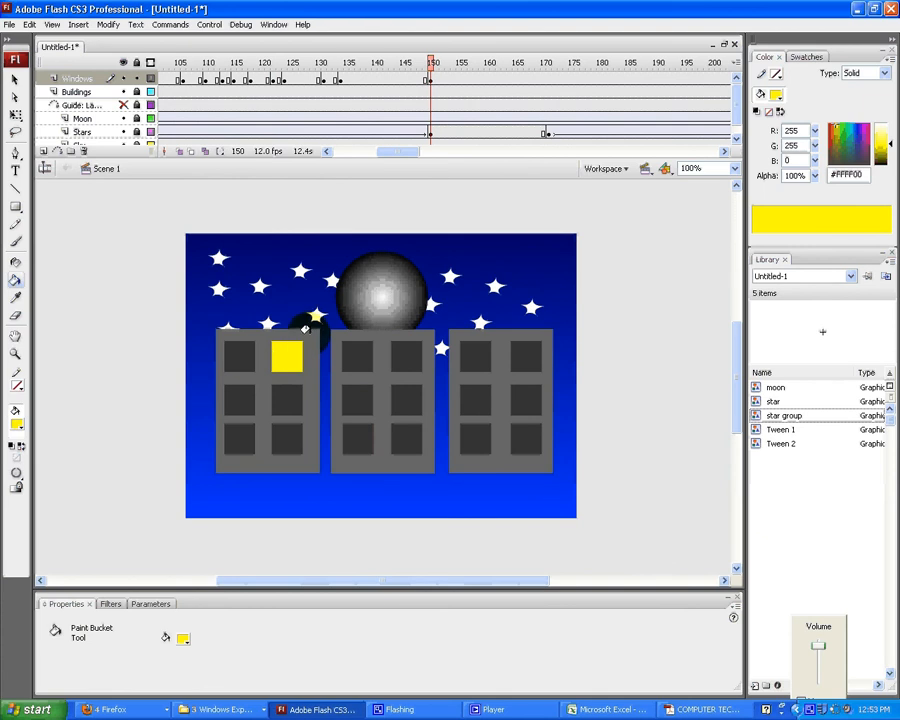
Step: Convert frame 152 of the Windows layer to a keyframe and fill the left building's top-right window dark grey #333333
left_click(442, 80)
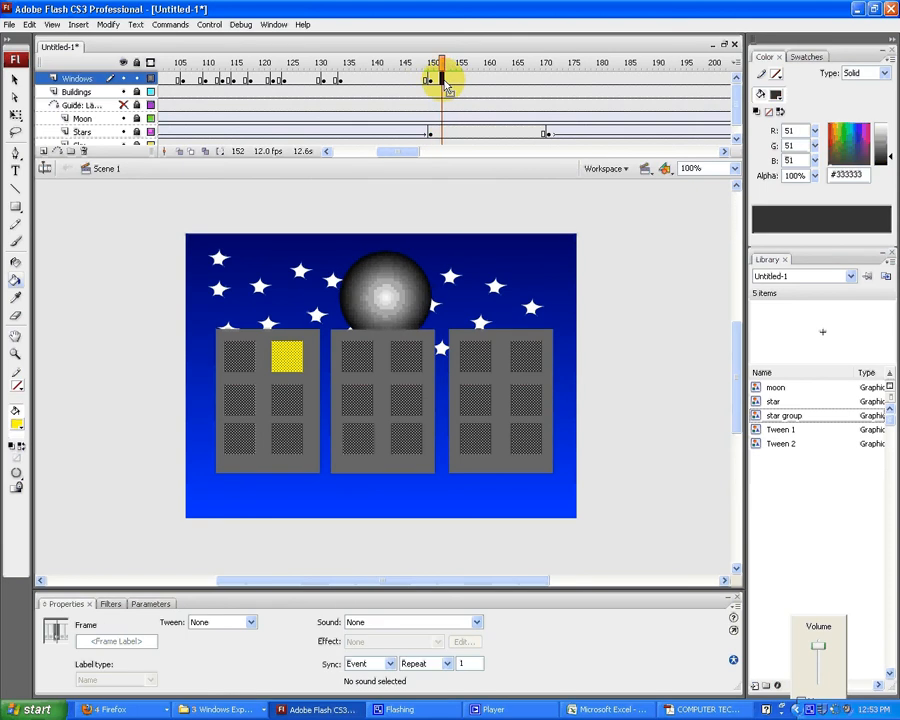
right_click(444, 84)
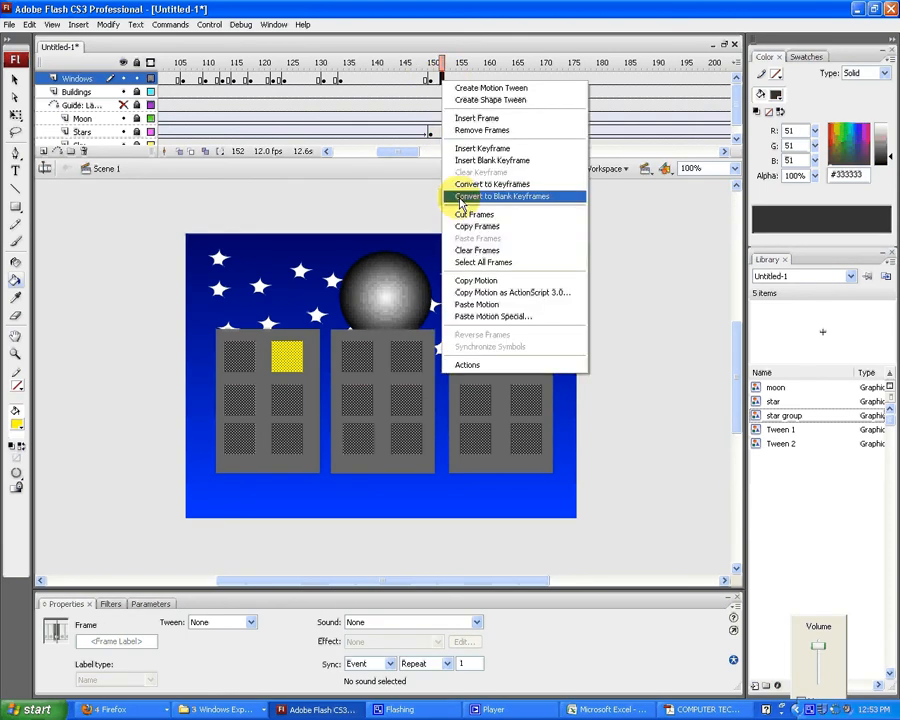
left_click(480, 184)
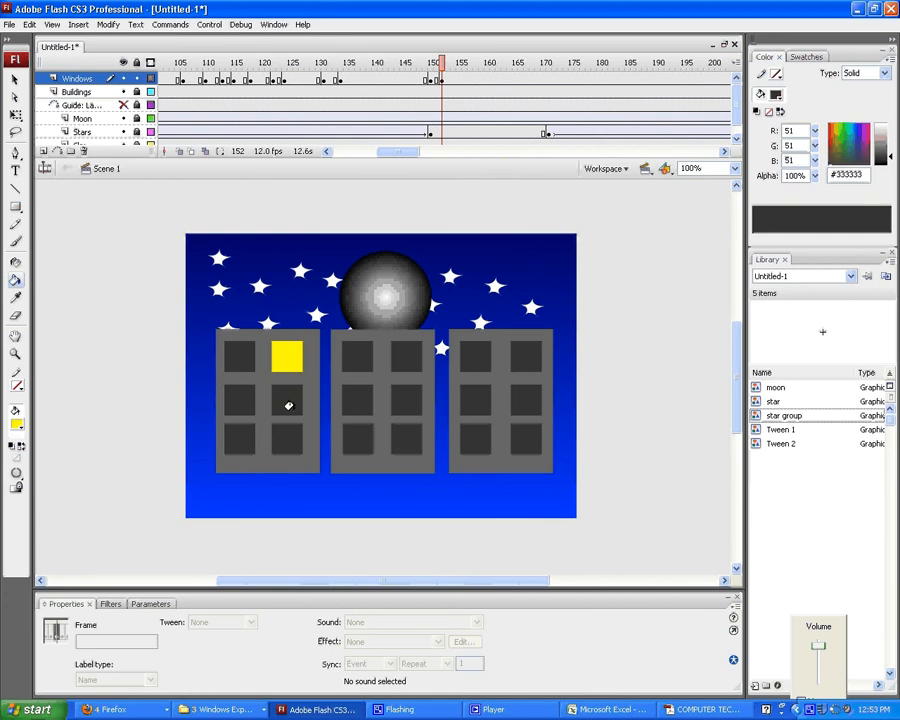
left_click(17, 306)
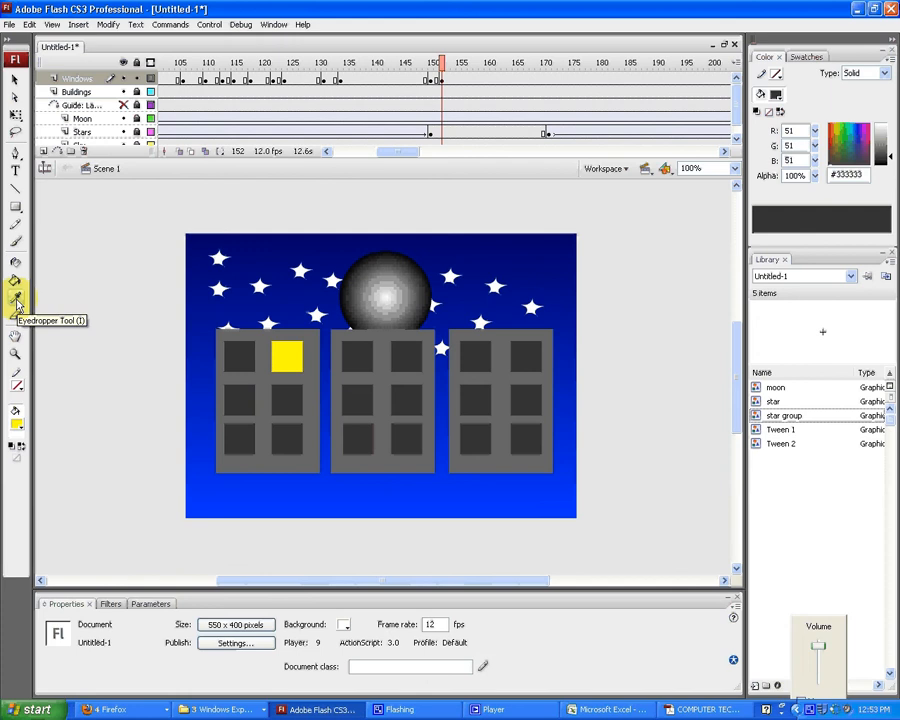
left_click(280, 401)
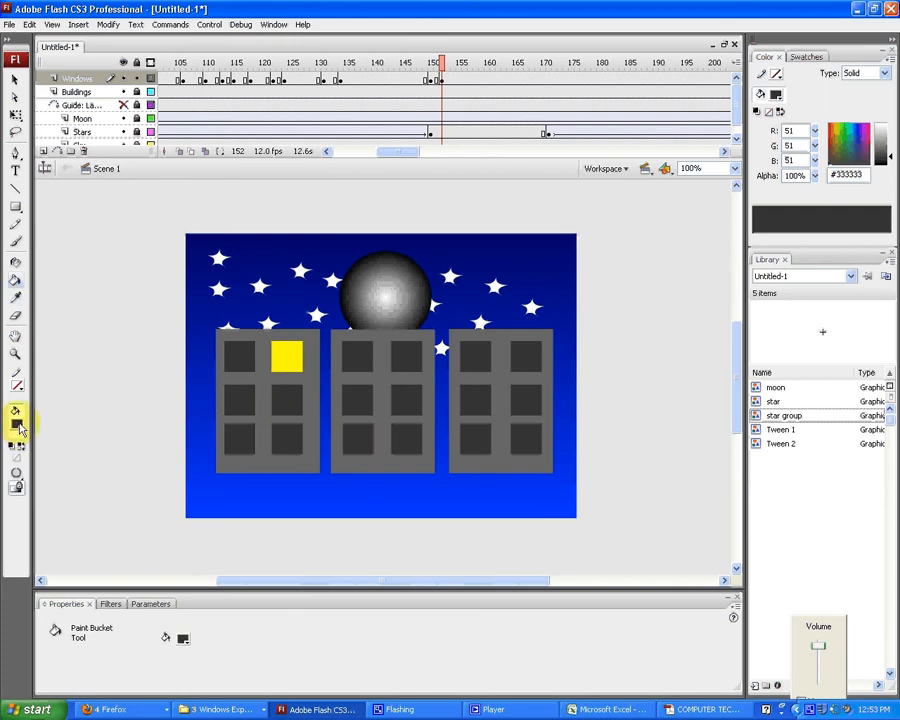
left_click(280, 356)
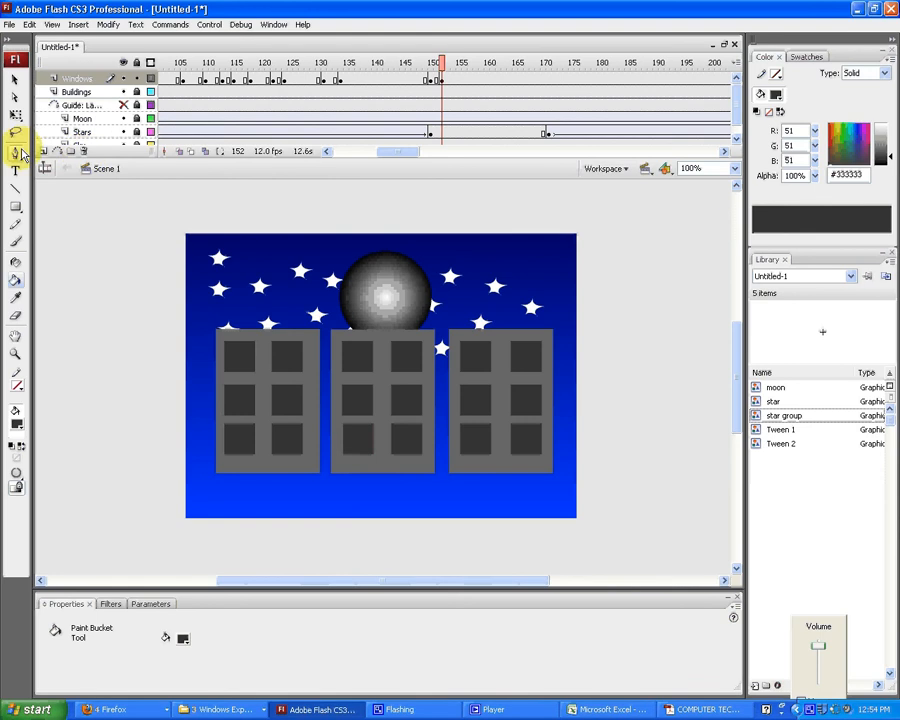
Step: Lock the Windows layer and add a new layer above it named Street
left_click(137, 79)
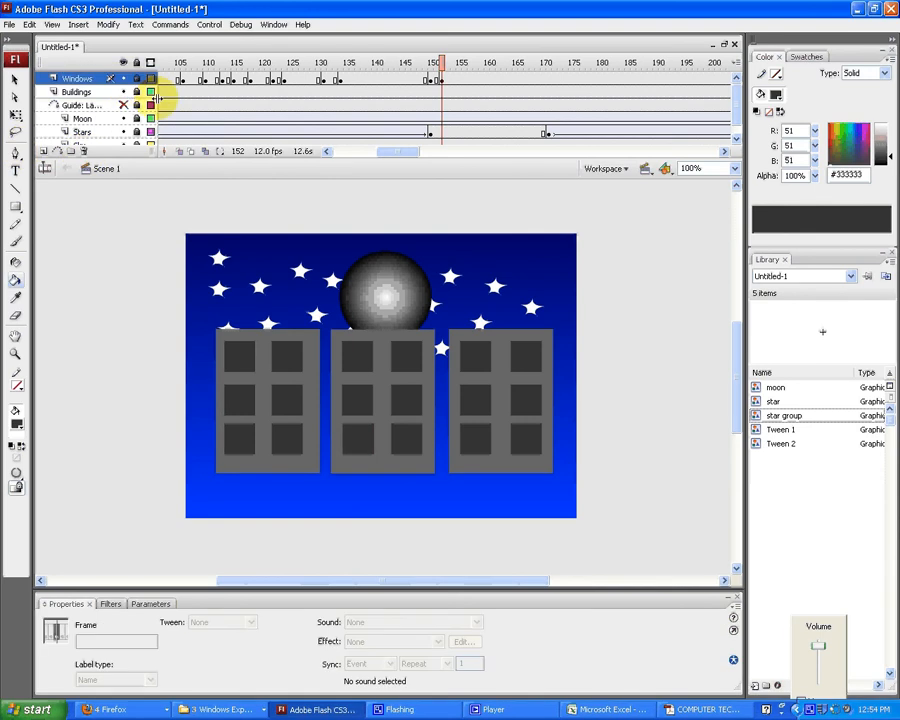
left_click(44, 157)
double_click(78, 78)
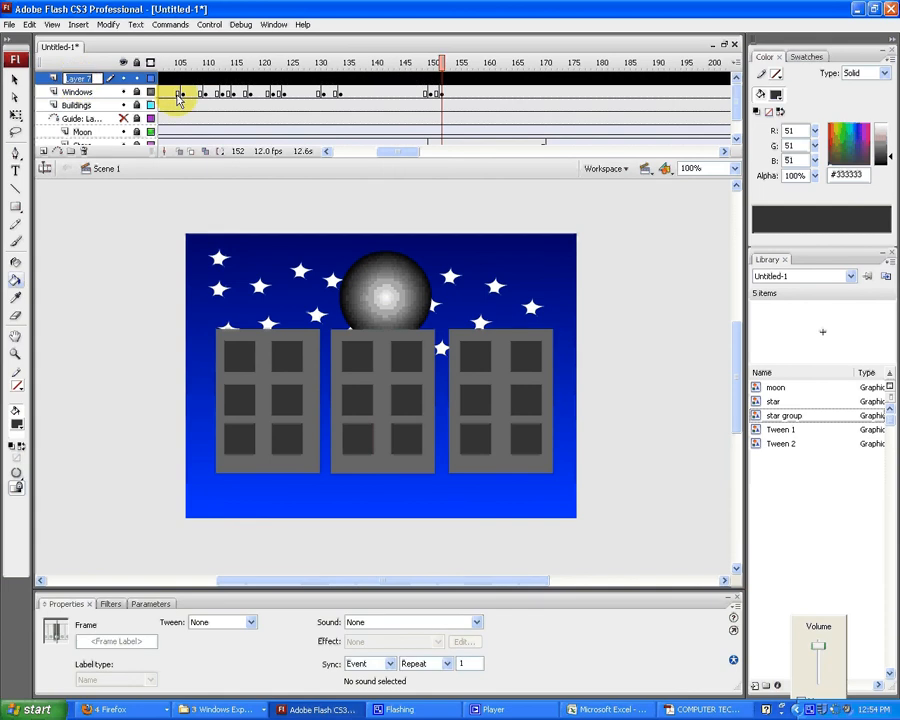
type("Street")
key("Return")
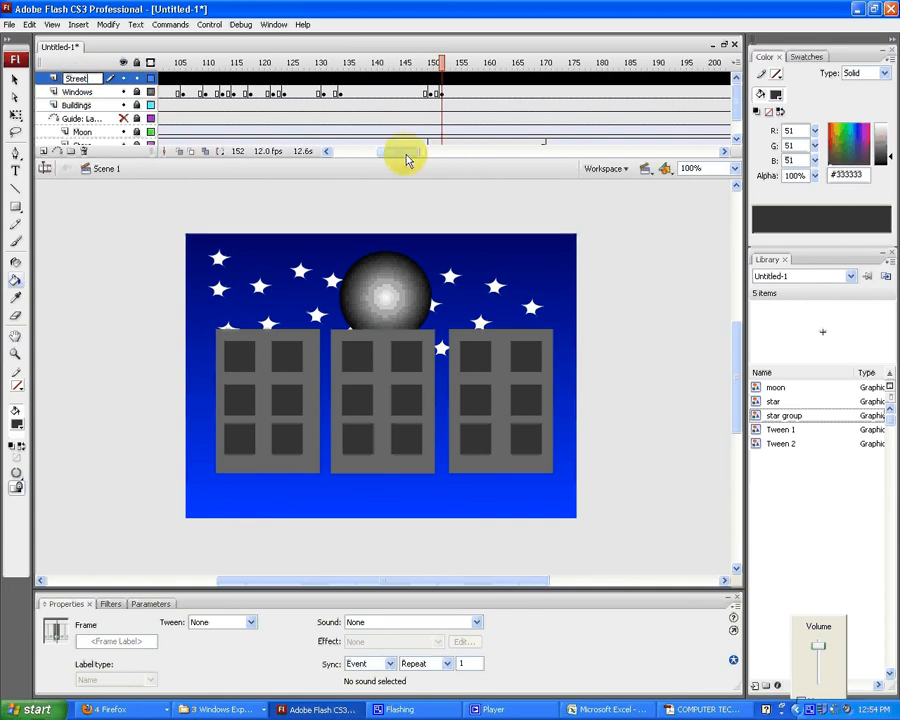
Step: On frame 1 of the Street layer, draw a black #000000 rectangle without stroke across the full width of the stage's lower edge
left_click_drag(406, 154, 327, 167)
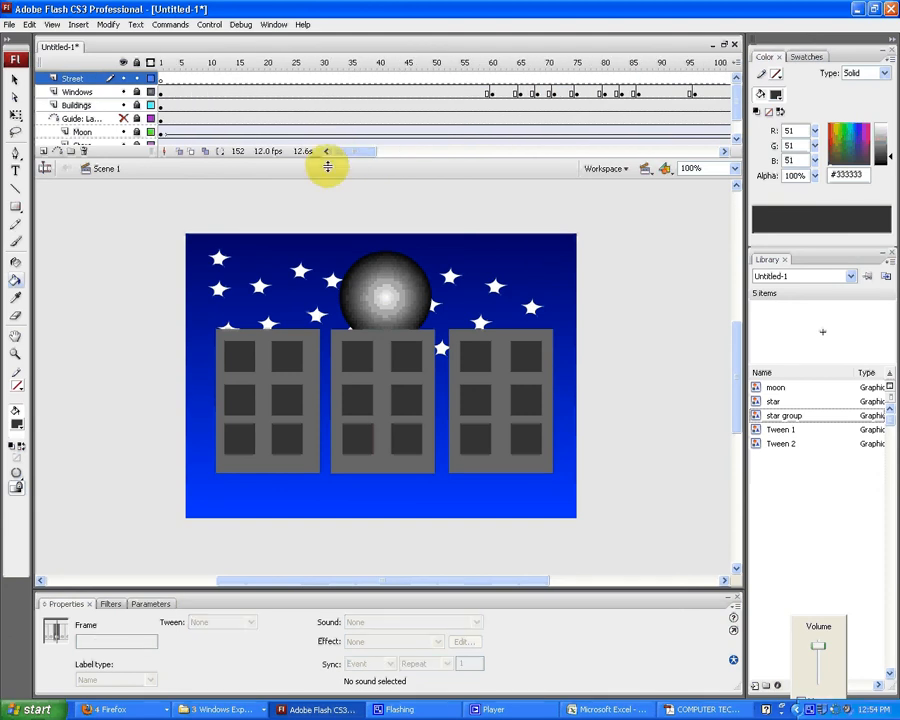
left_click(160, 80)
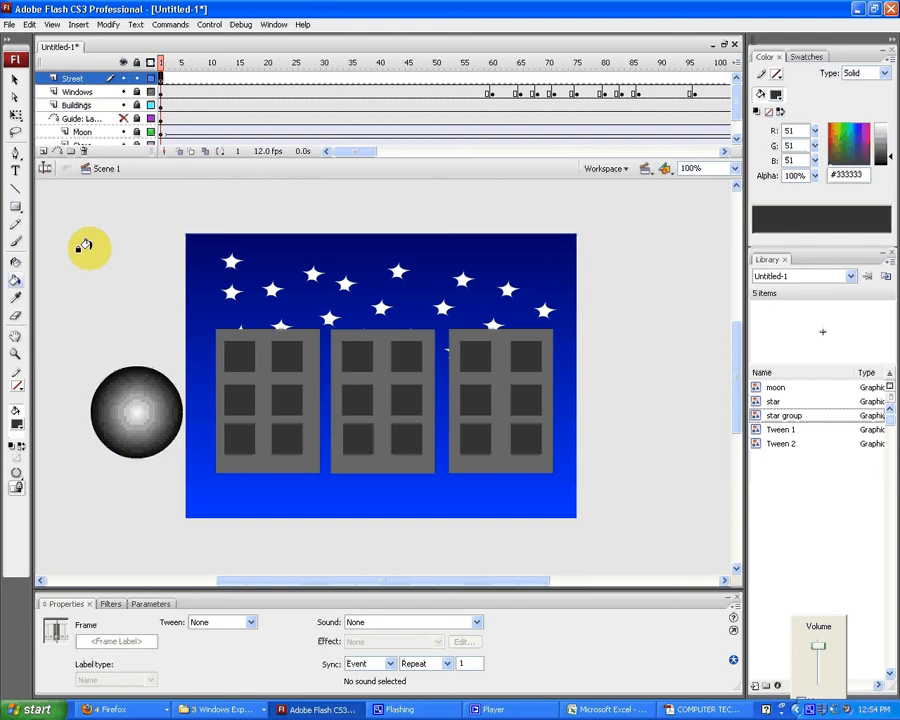
left_click(17, 425)
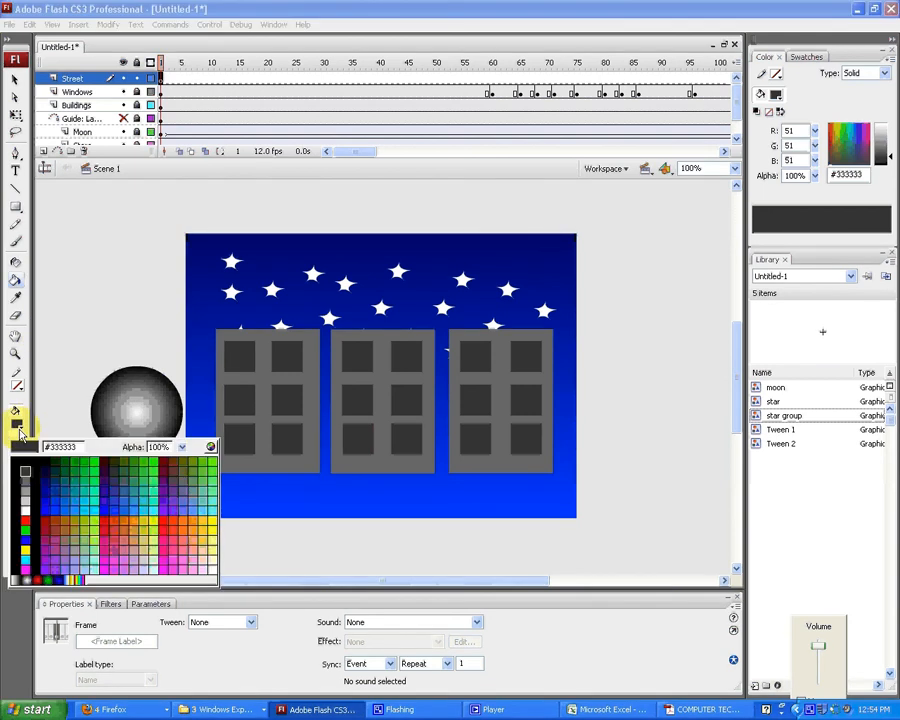
left_click(24, 463)
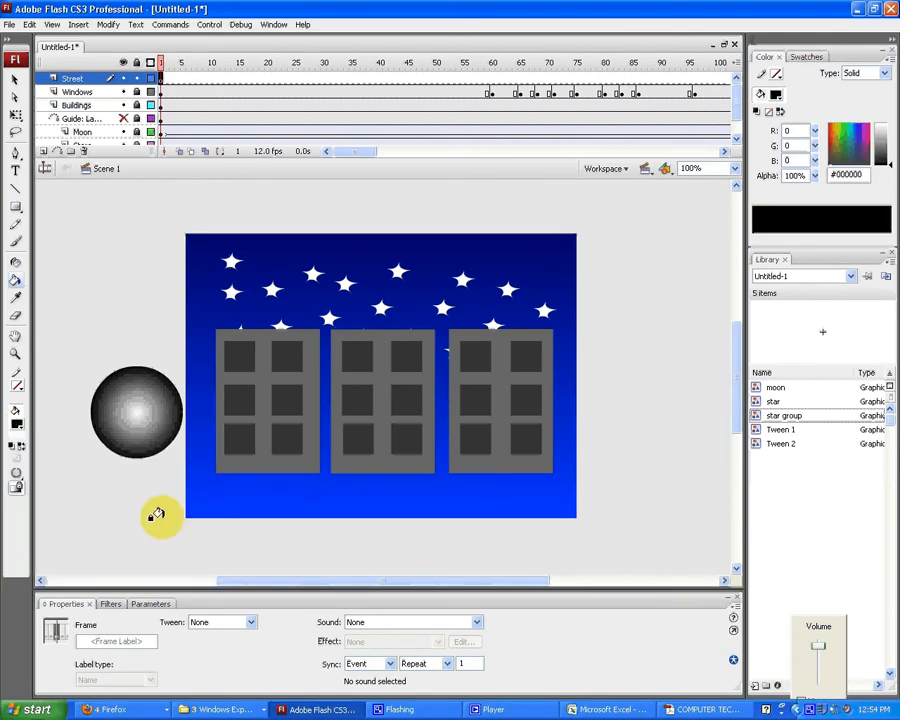
left_click(16, 207)
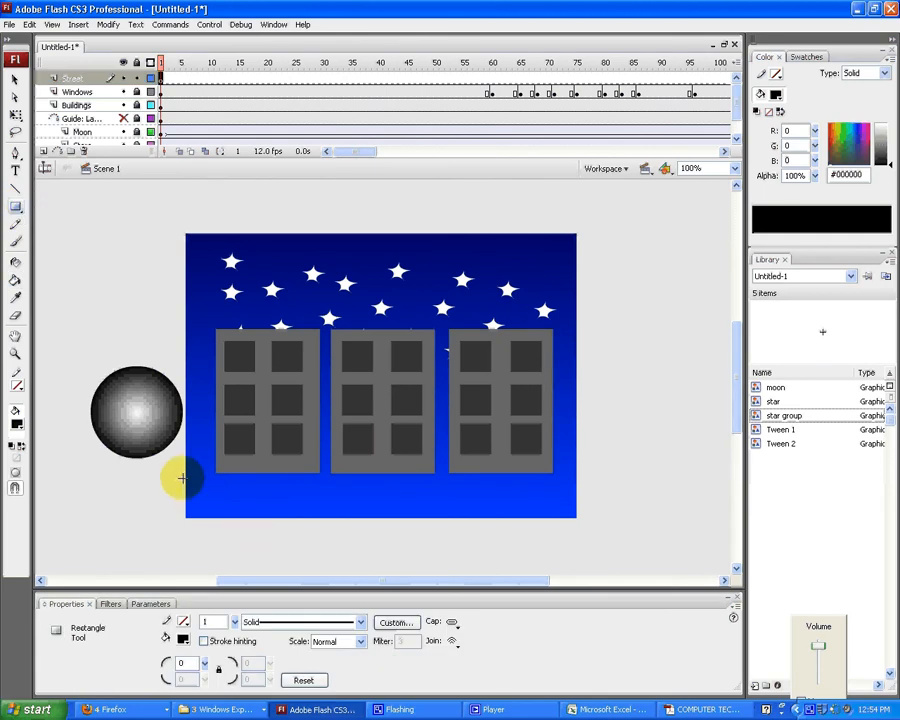
left_click_drag(186, 478, 576, 517)
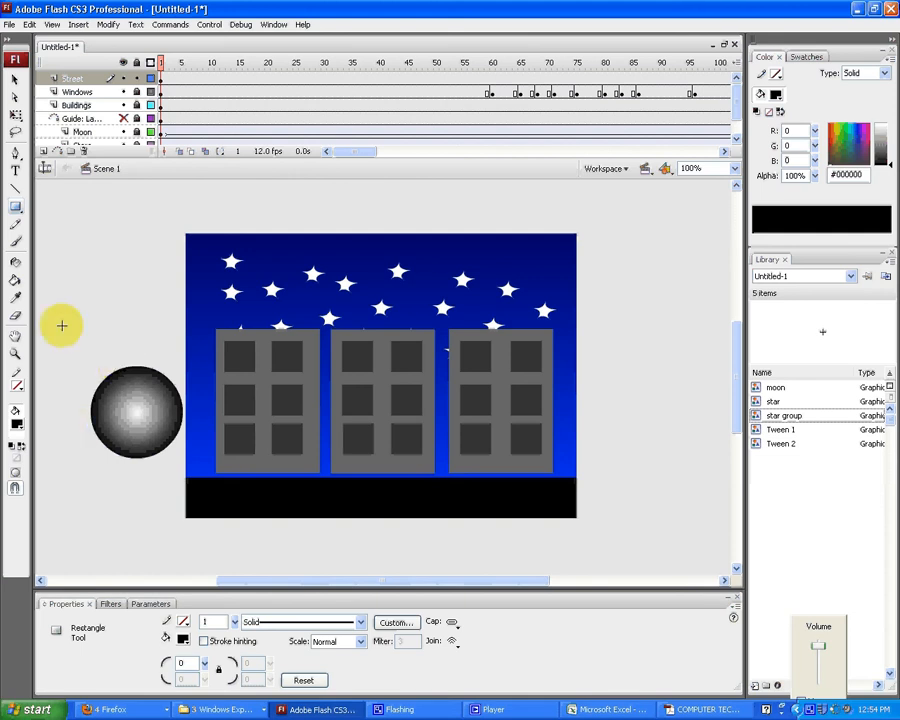
Step: Draw a narrow grey #999999 pole about 15 px wide and 142 px high in the gap between the left and middle buildings
left_click(18, 423)
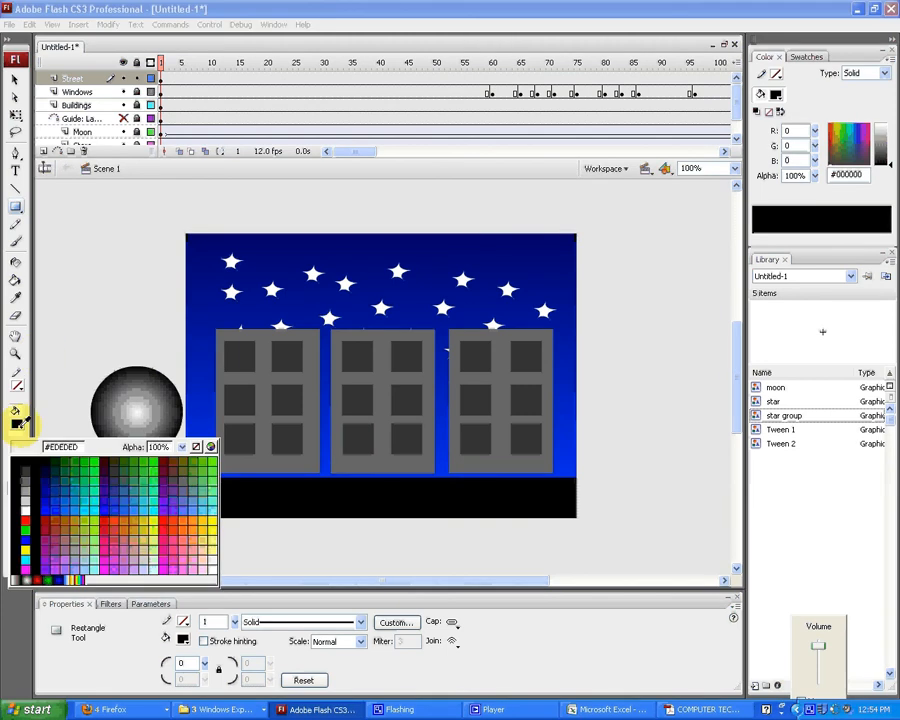
left_click(27, 490)
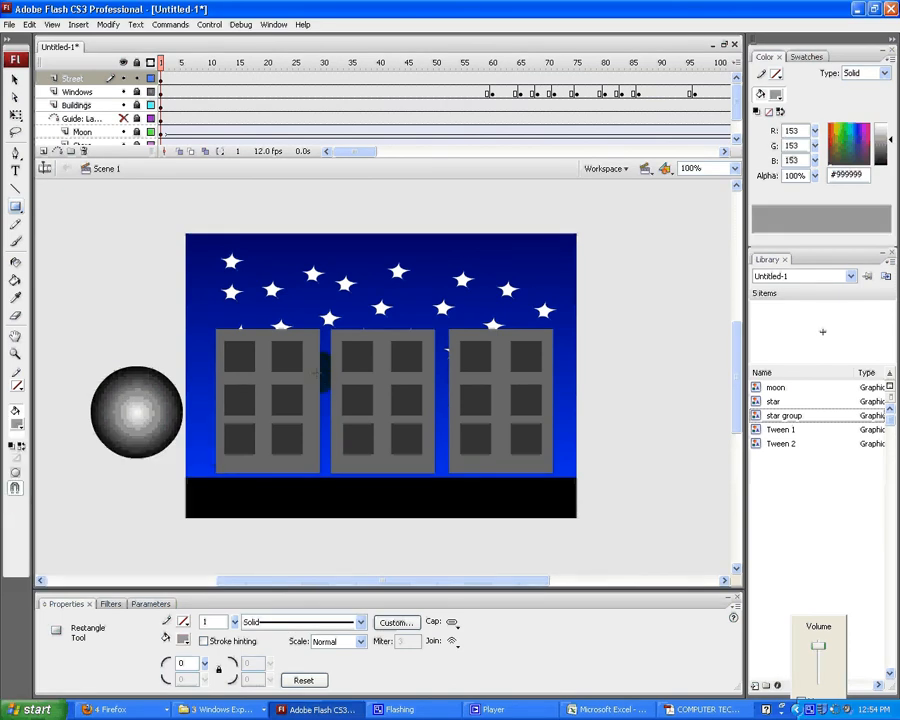
left_click_drag(318, 372, 328, 476)
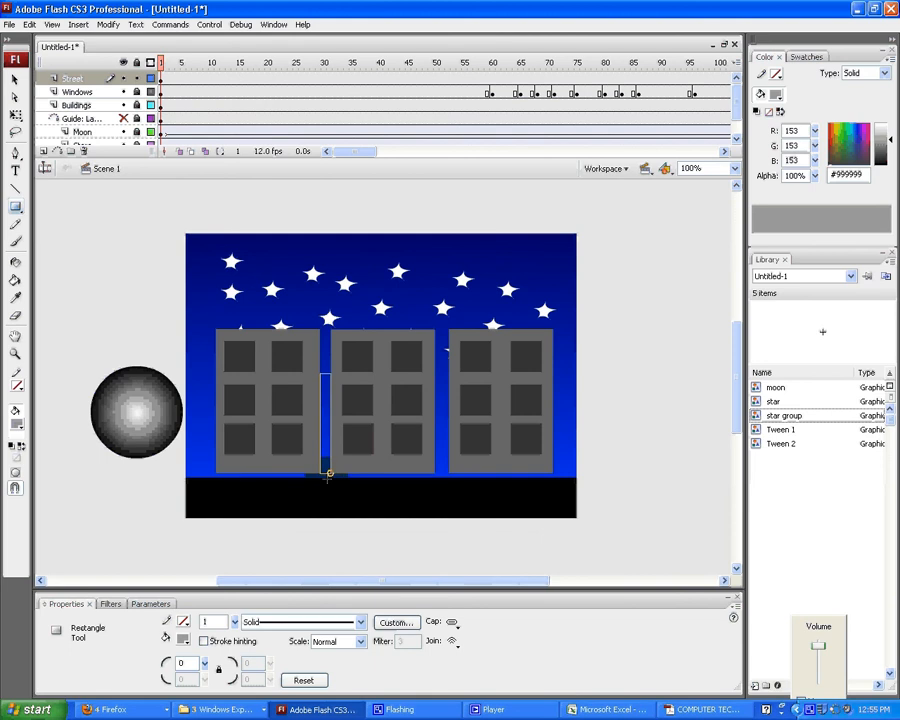
left_click_drag(328, 477, 330, 476)
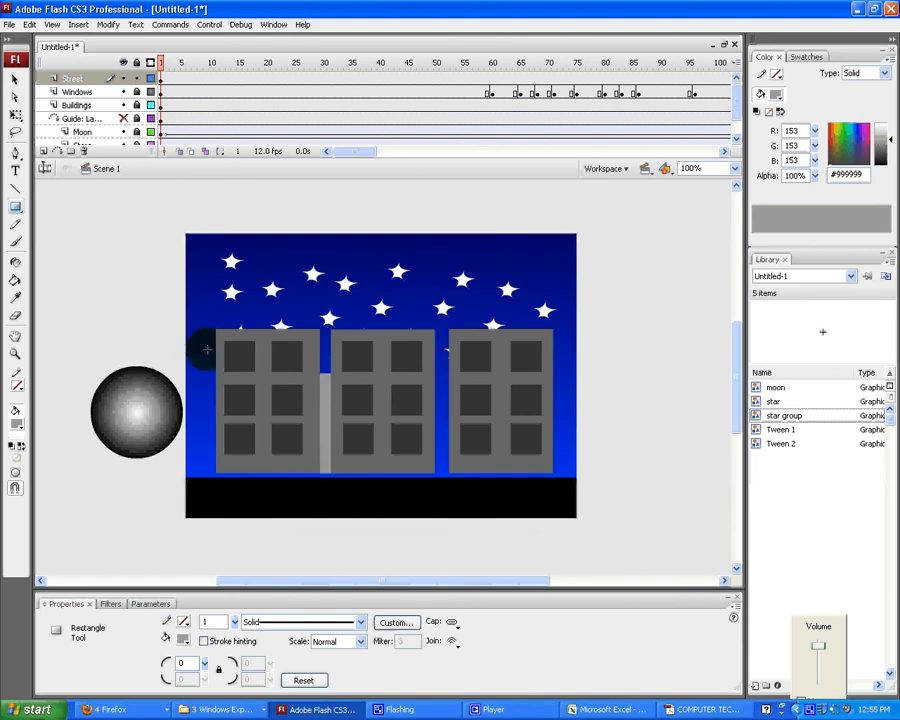
Step: Move the grey pole to the left building's outer left edge, standing on the street at about X 30, Y 202
key("v")
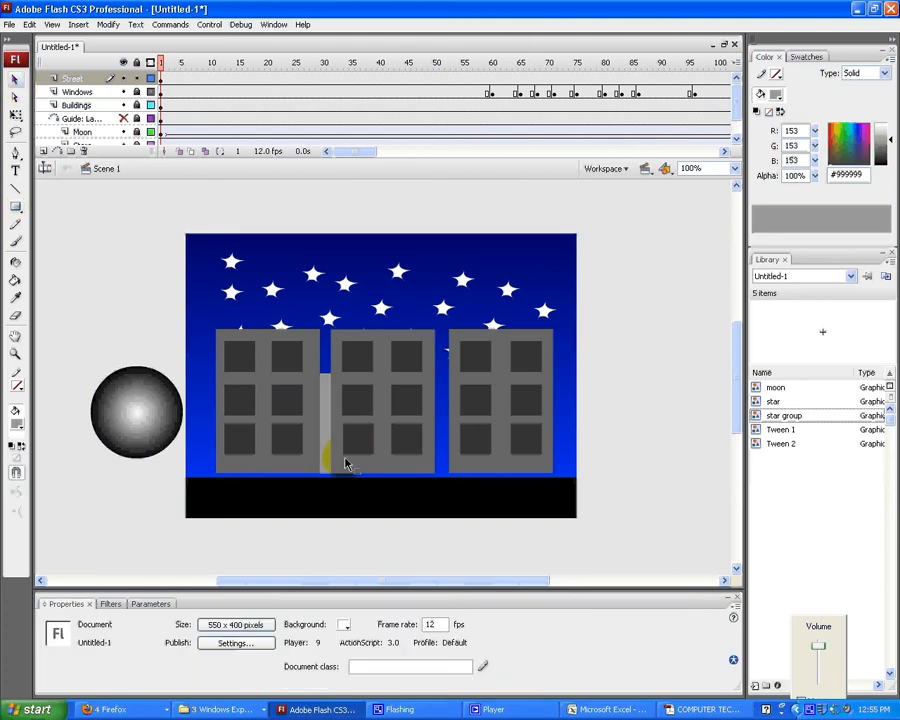
left_click(329, 457)
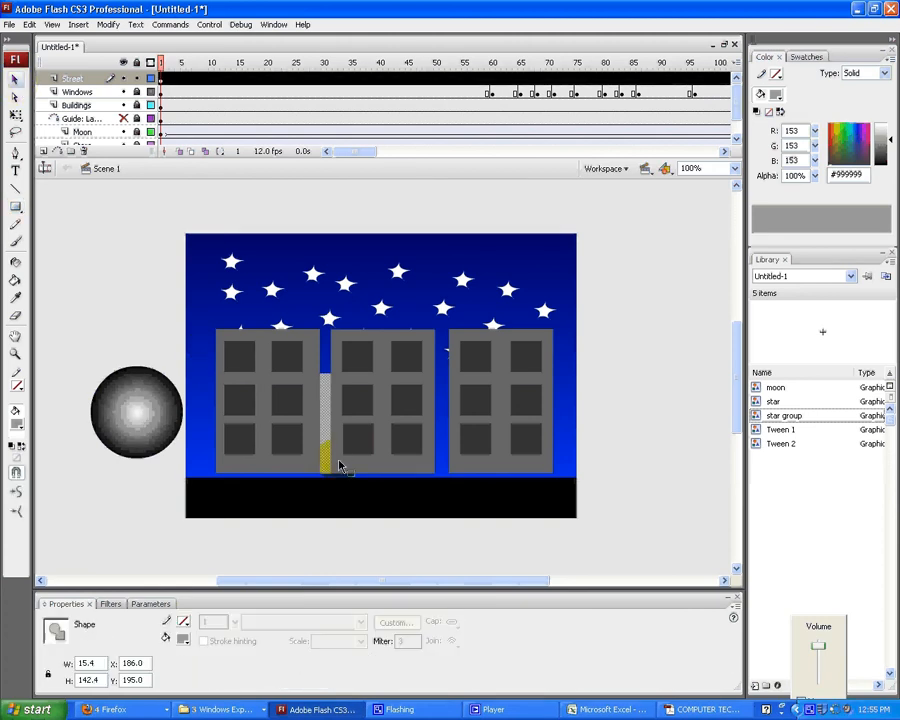
key("Down")
key("Down")
left_click_drag(329, 437, 232, 437)
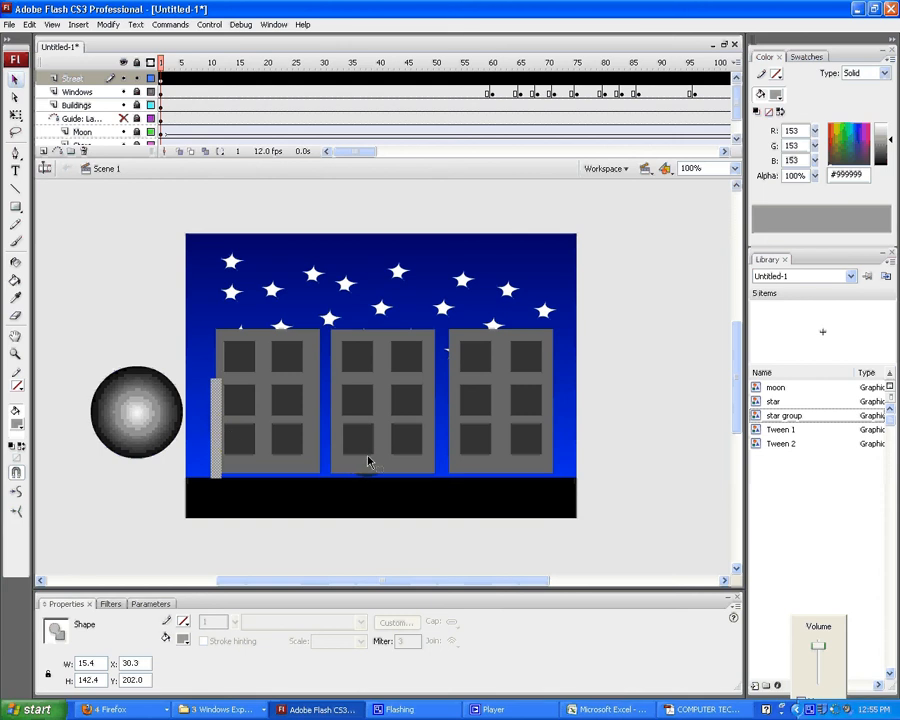
Step: Paste two copies of the grey pole, standing them on the street at about X 442 and X 241, both at Y 200.5
key("ctrl+v")
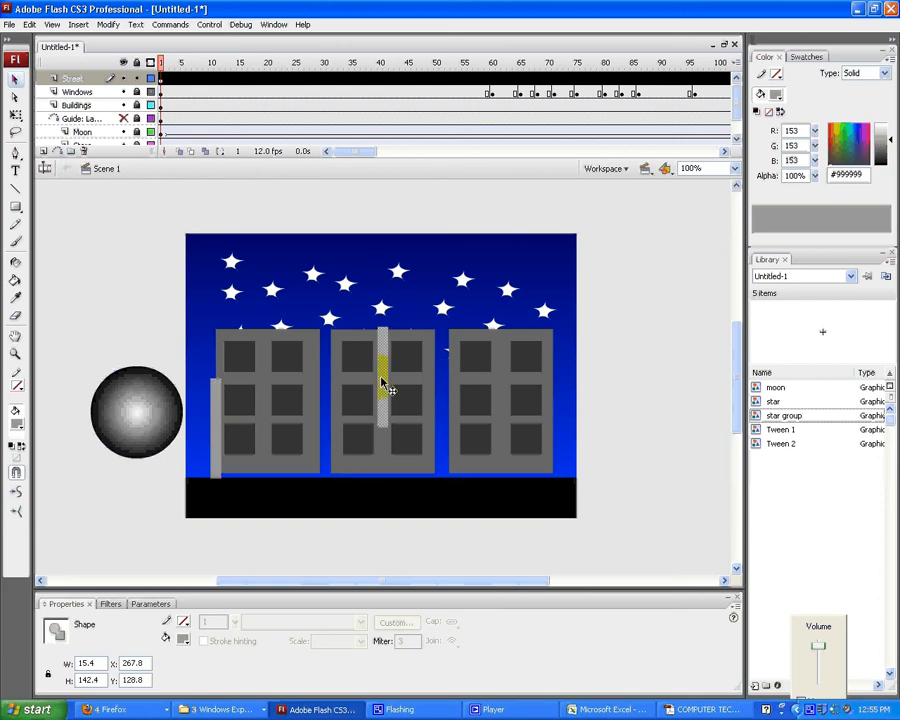
left_click_drag(381, 379, 505, 434)
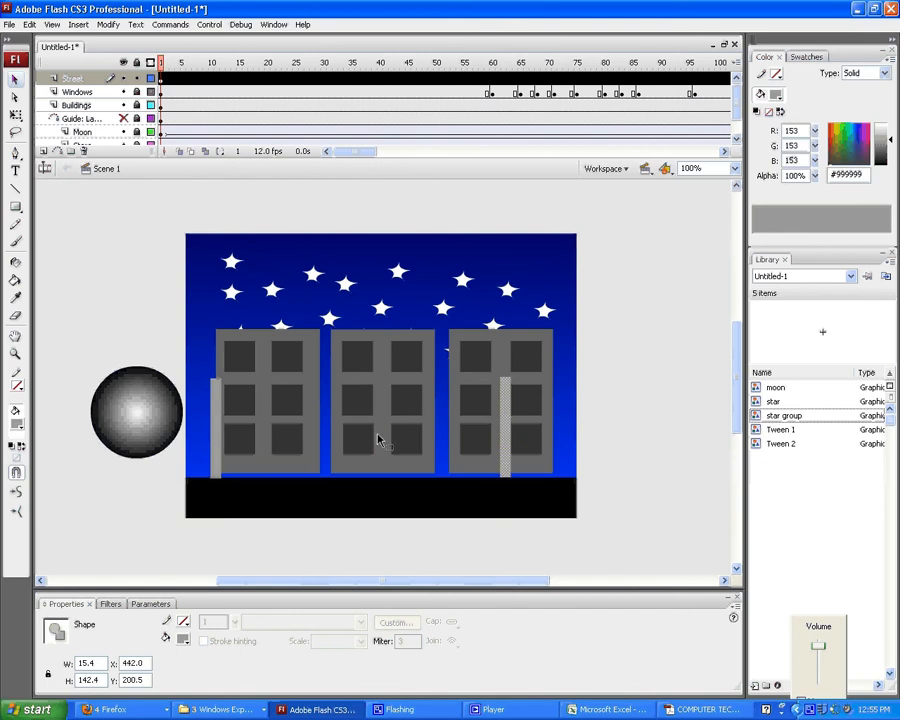
key("ctrl+v")
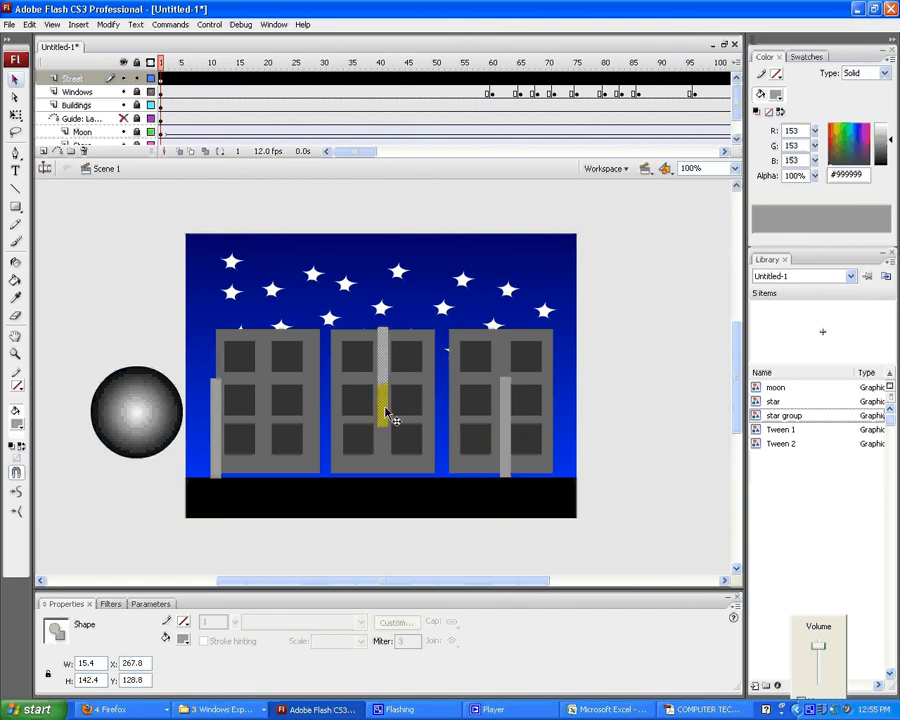
left_click_drag(390, 418, 368, 464)
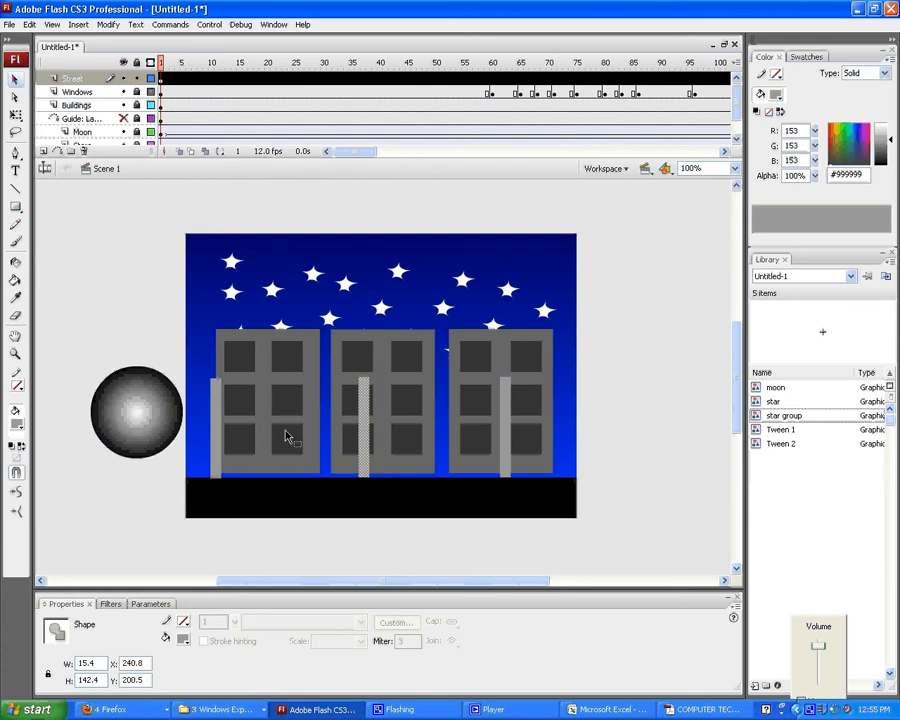
Step: Draw a grey #999999 oval without stroke, about 62 px wide and 36 px high, above and outside the left pole
left_click(18, 209)
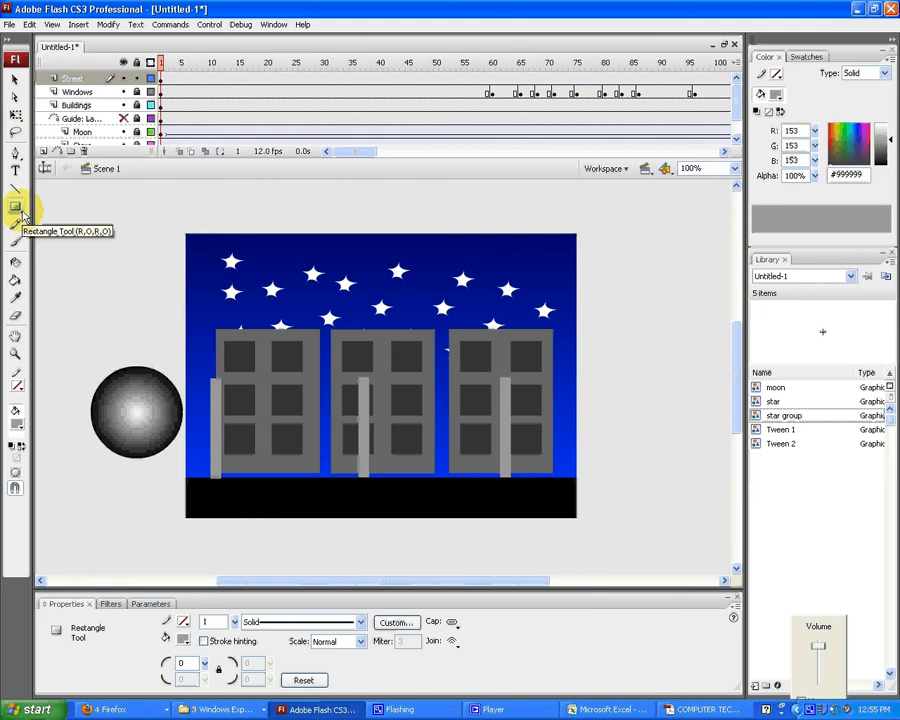
left_click(25, 218)
left_click(62, 245)
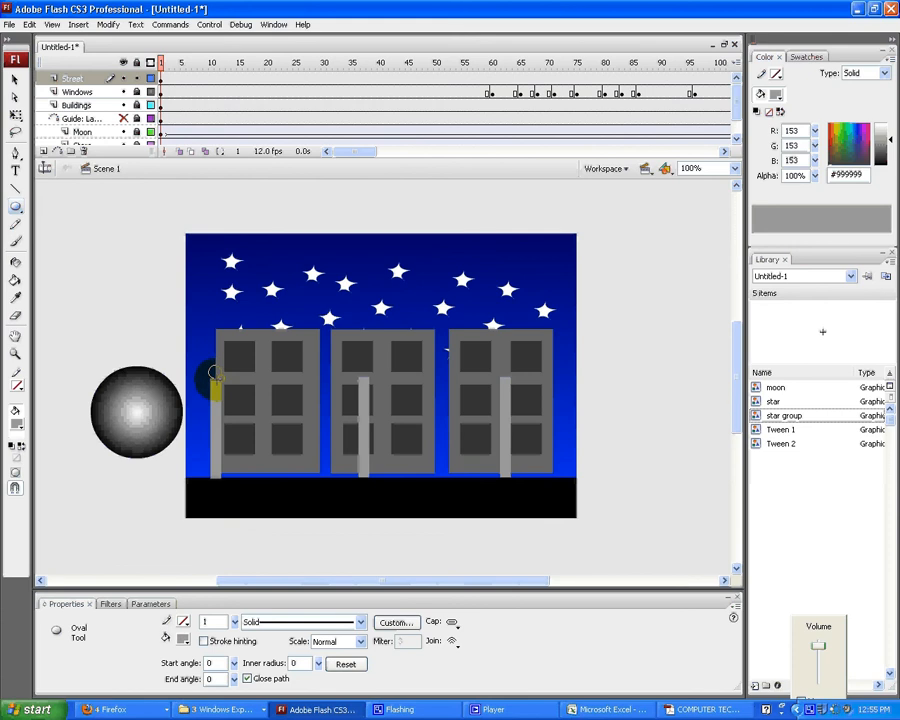
left_click_drag(210, 368, 164, 340)
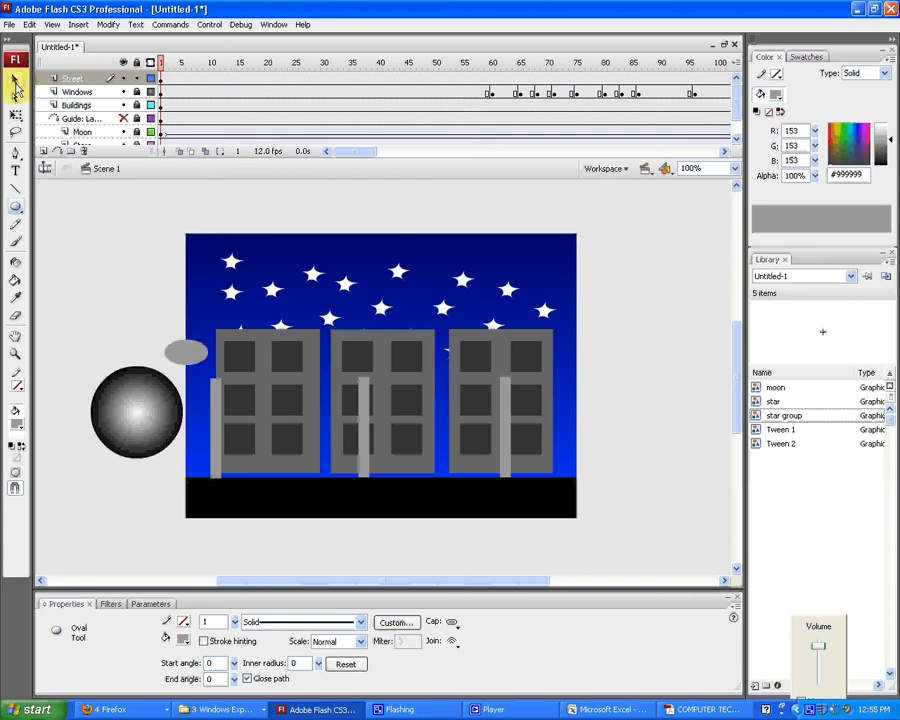
Step: Move the grey oval onto the top of the left pole as its lamp head, at about X 7, Y 166
left_click(15, 82)
left_click(195, 370)
left_click(192, 356)
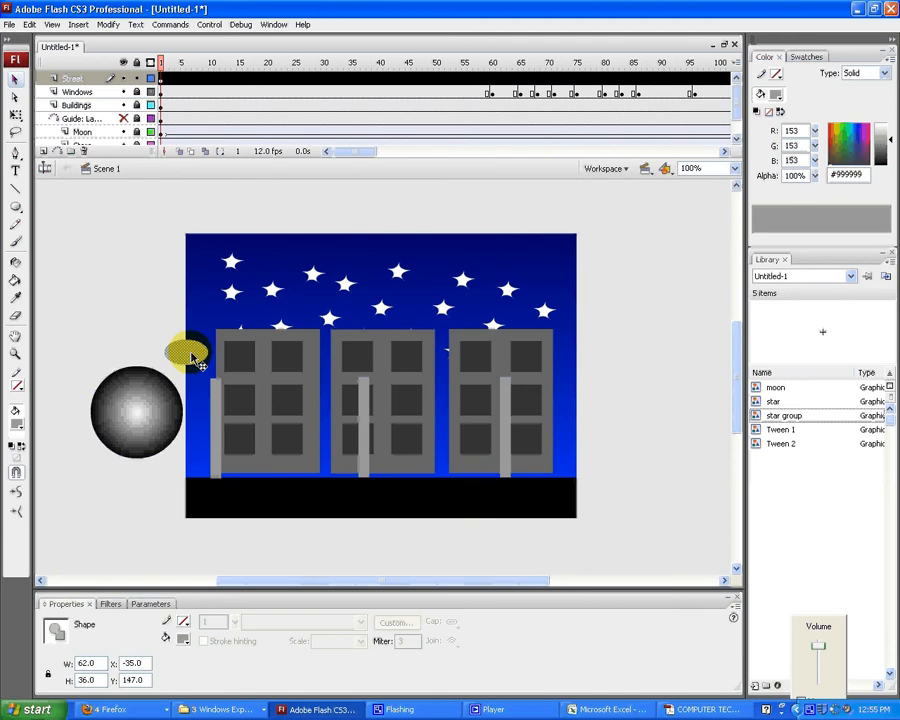
left_click_drag(193, 358, 215, 368)
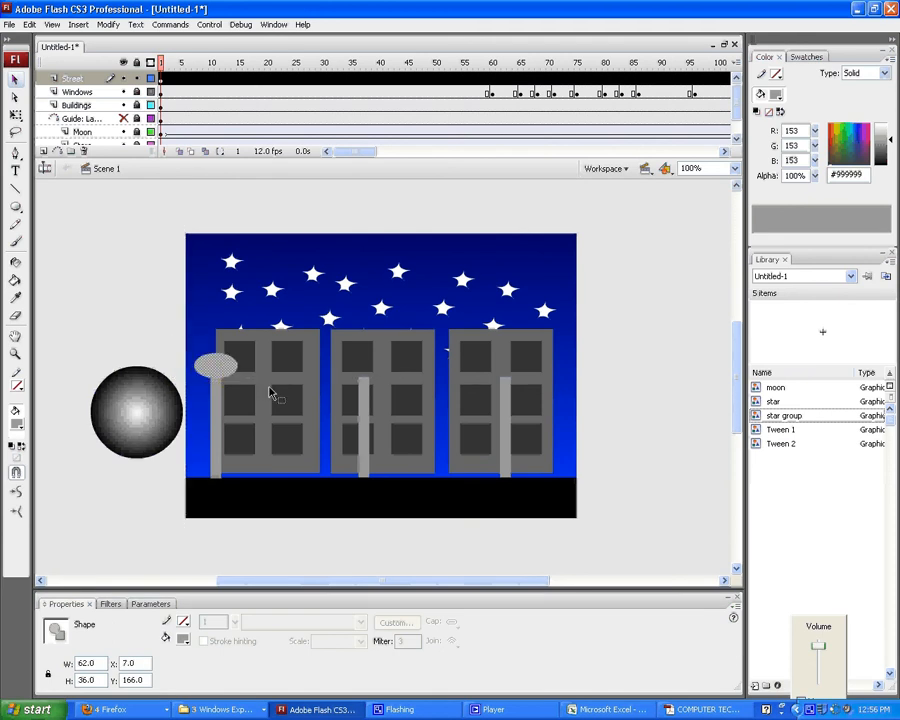
Step: Paste two copies of the lamp head, placing them on the other two poles at about X 420 and X 218, both at Y 166
key("ctrl+v")
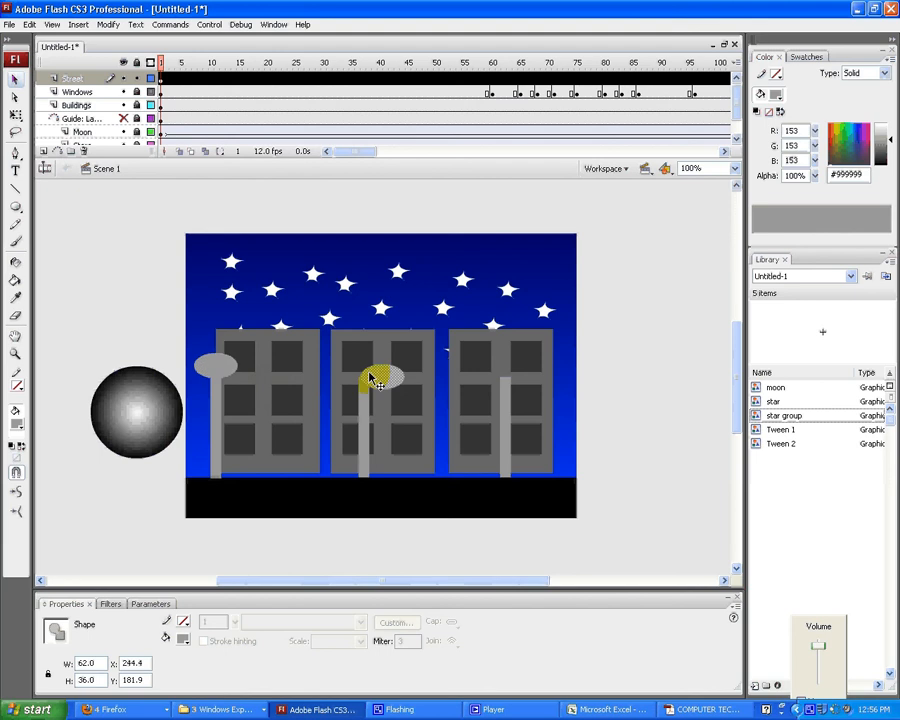
left_click_drag(388, 383, 509, 371)
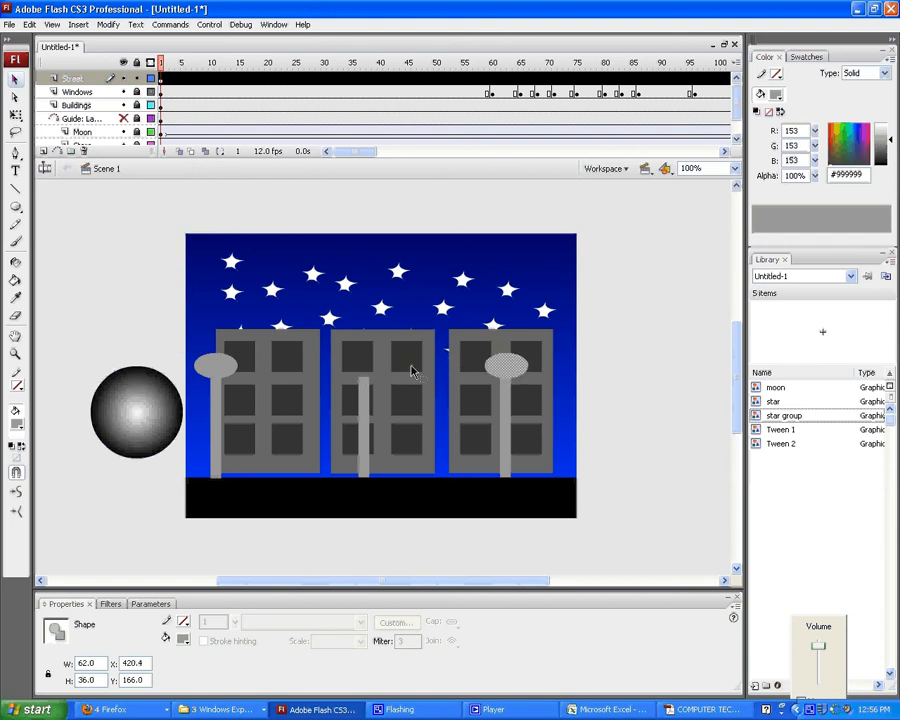
left_click(402, 373)
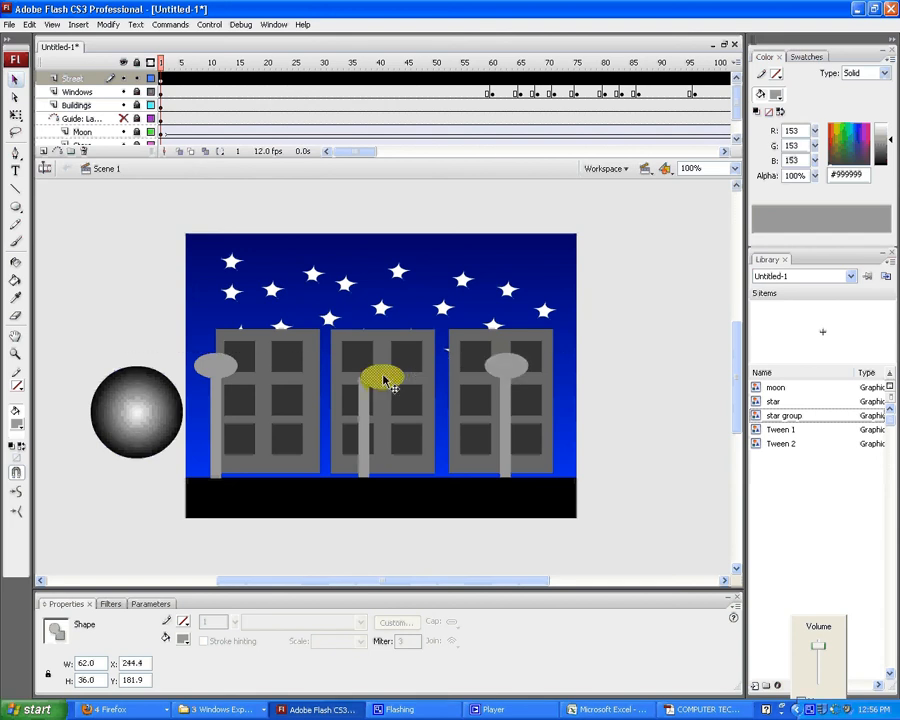
mouse_move(385, 382)
left_mouse_down()
mouse_move(368, 367)
mouse_move(388, 395)
left_mouse_up()
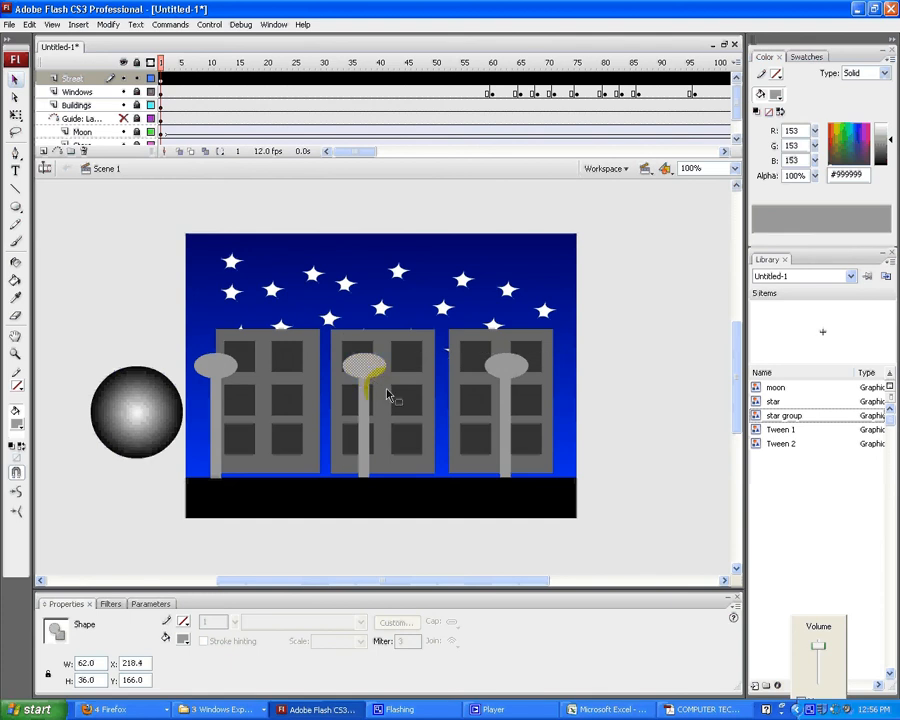
Step: Lock the Street layer and add a new layer named Lights above it
left_click_drag(388, 395, 140, 75)
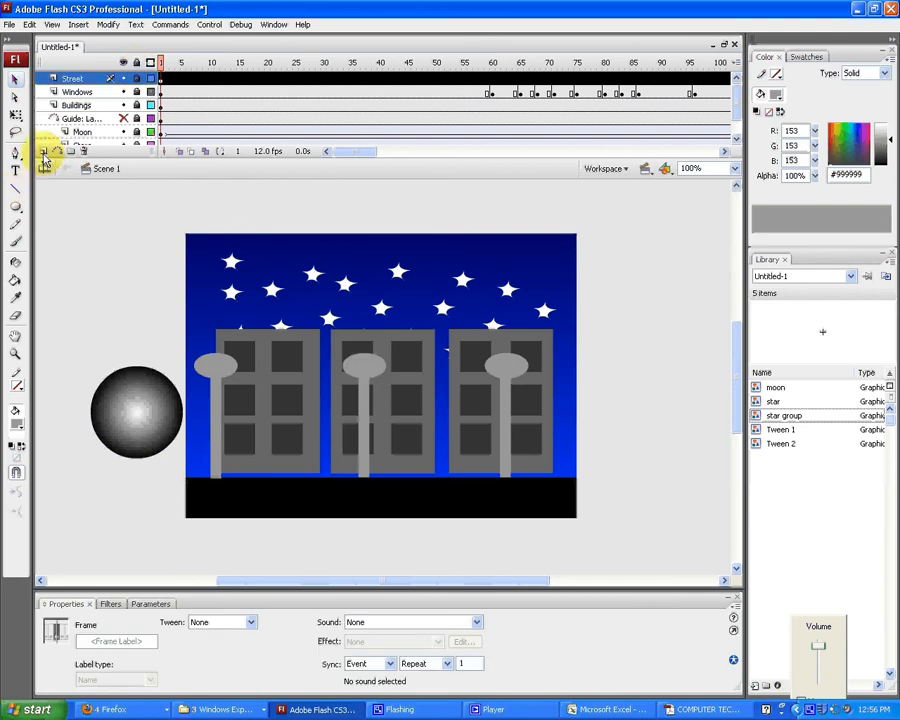
left_click(43, 153)
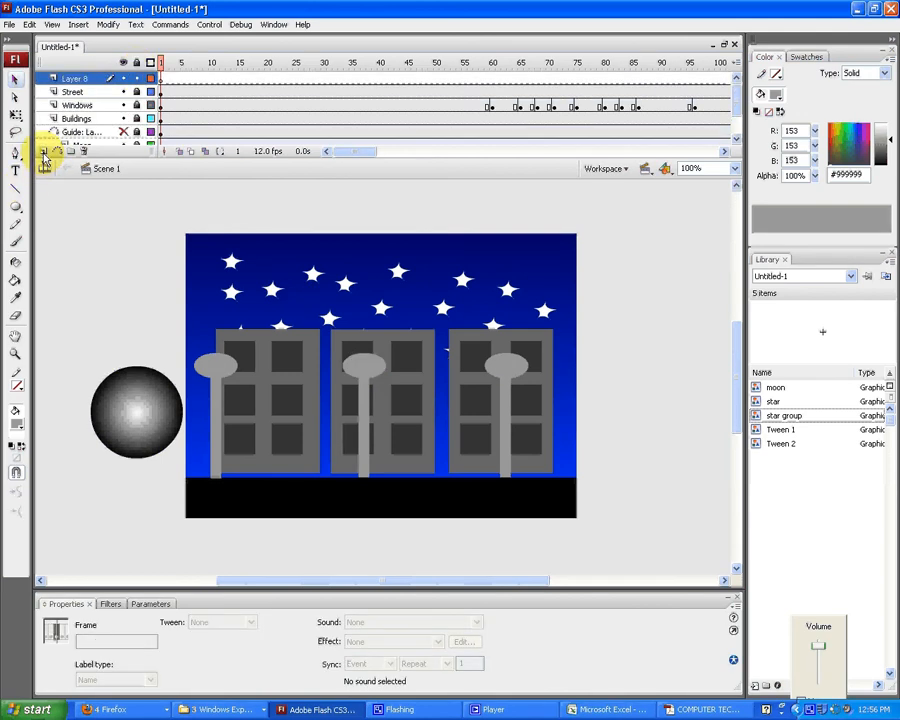
double_click(73, 79)
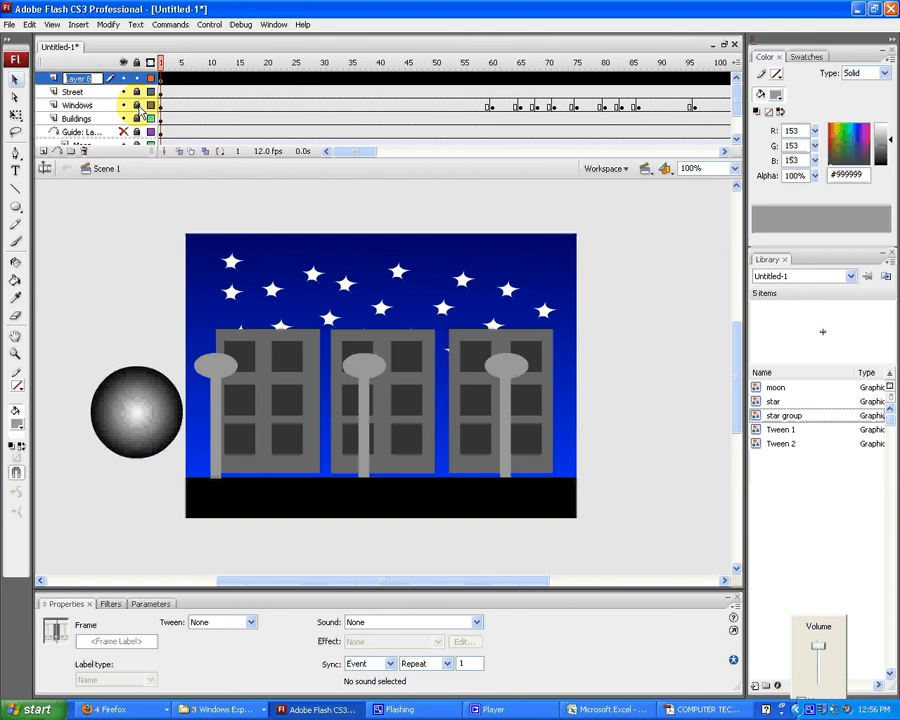
type("Lights")
key("Return")
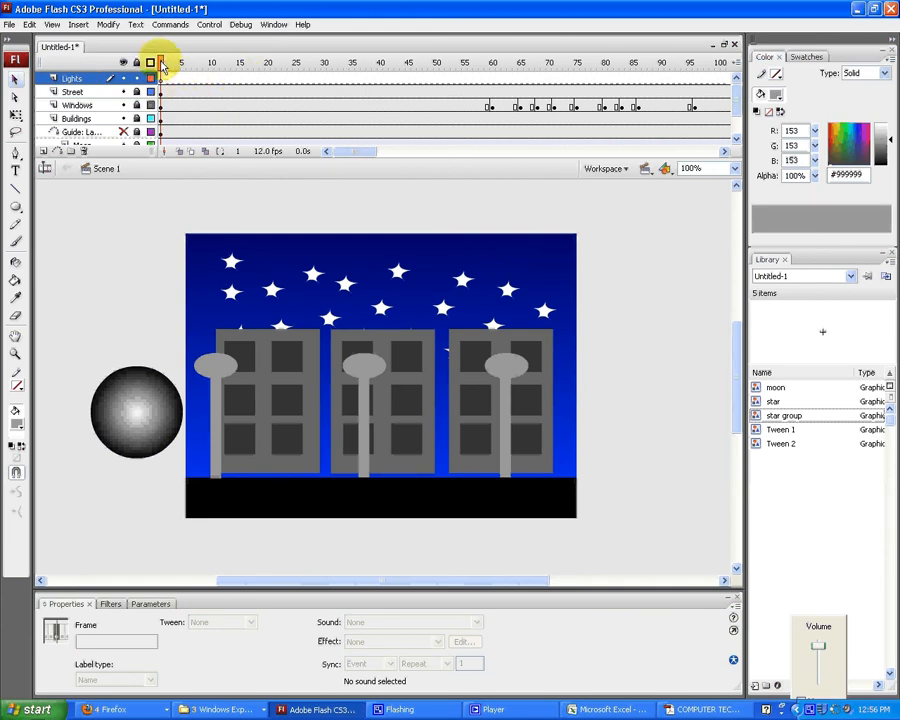
Step: Insert a keyframe at frame 96 of the Lights layer
left_click_drag(162, 66, 422, 103)
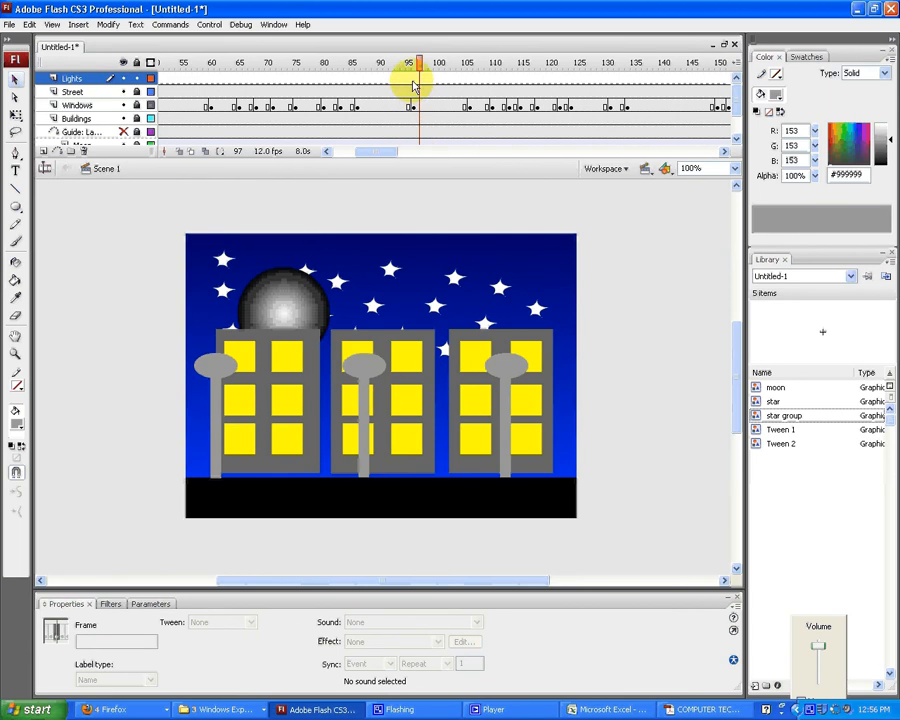
left_click(413, 80)
right_click(413, 82)
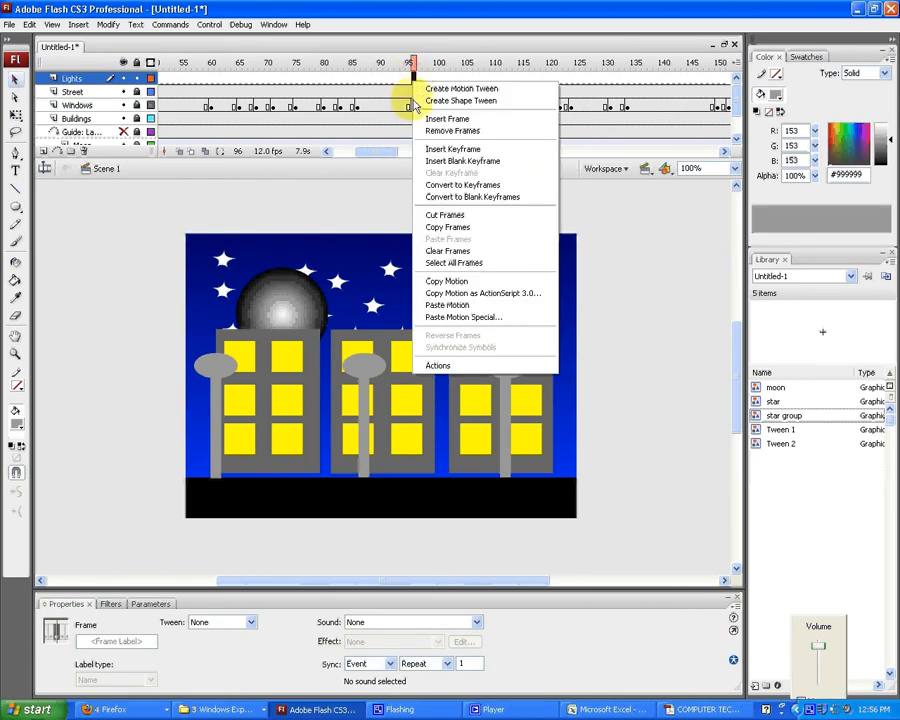
left_click(444, 150)
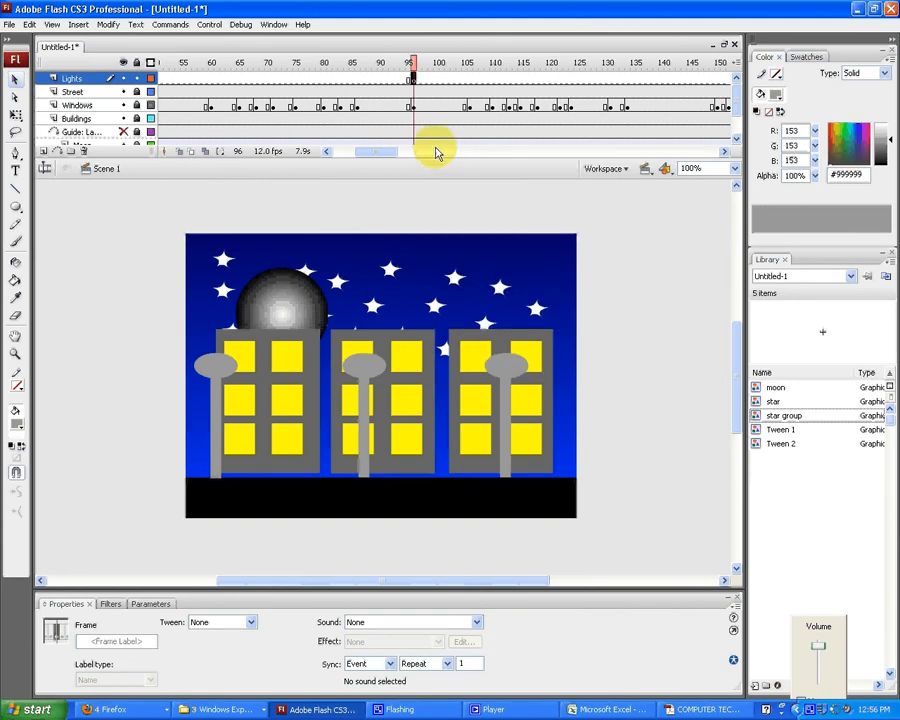
Step: Draw a white #FFFFFF rectangle without stroke, about 176 by 145 px, from the stage's left edge between the left lamp head and the street
left_click(15, 114)
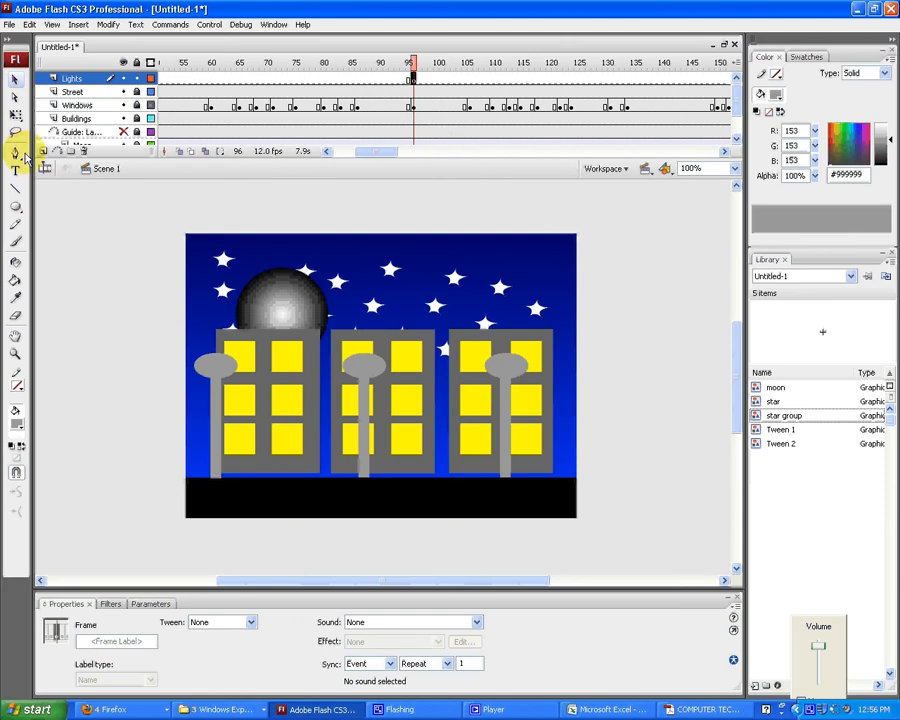
left_click(16, 212)
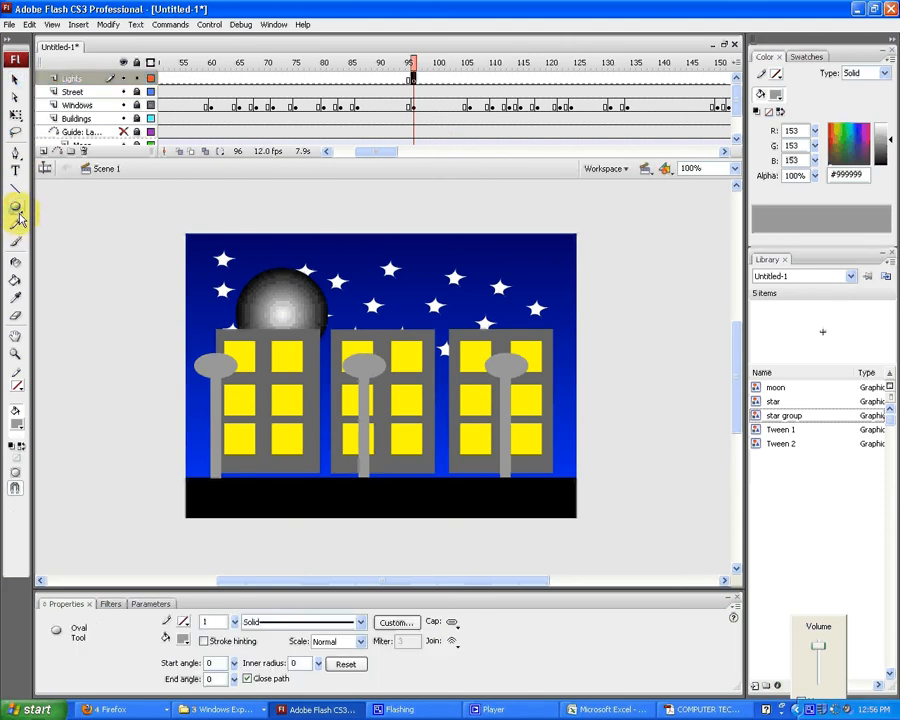
left_click(18, 212)
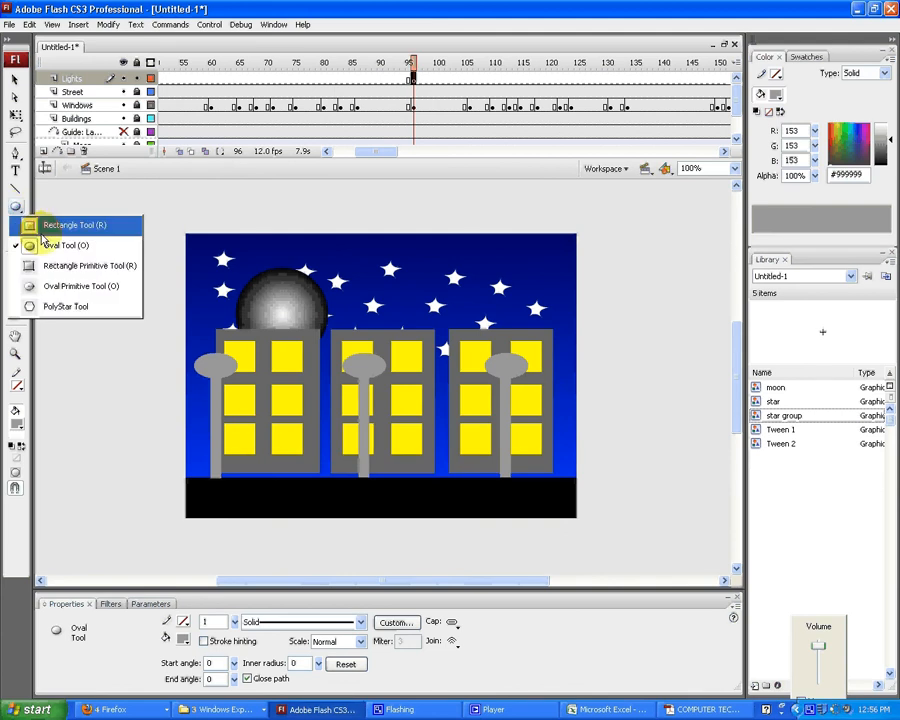
left_click(44, 228)
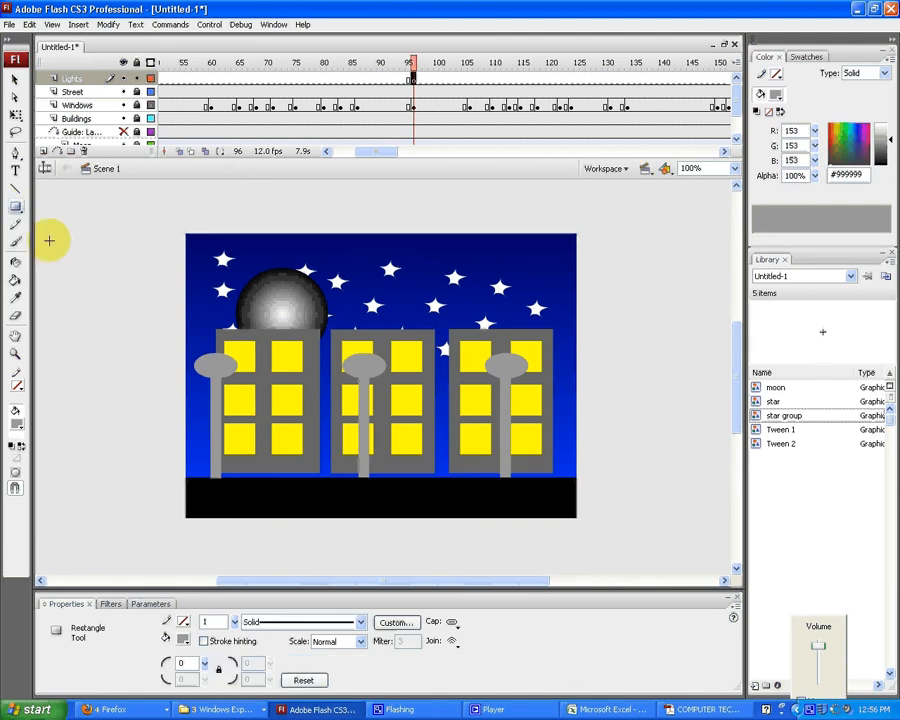
left_click(17, 427)
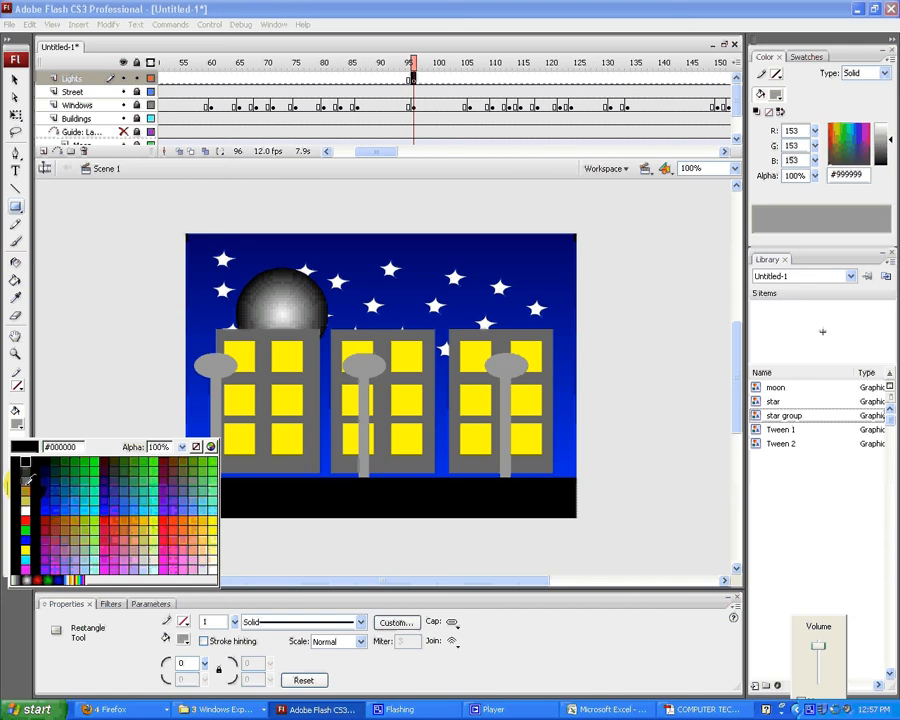
left_click(27, 507)
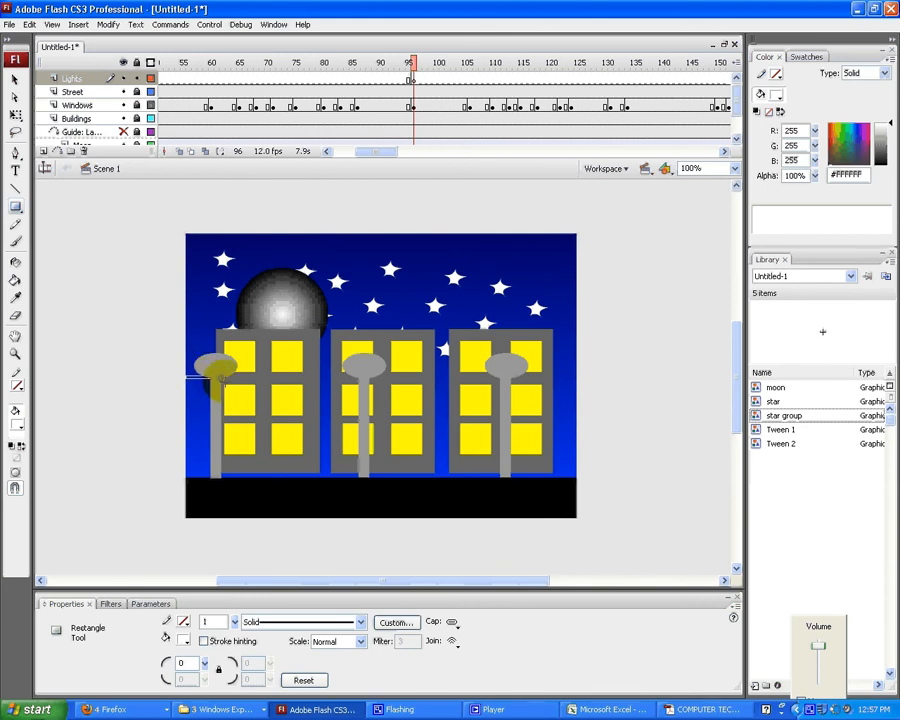
left_click_drag(221, 376, 263, 477)
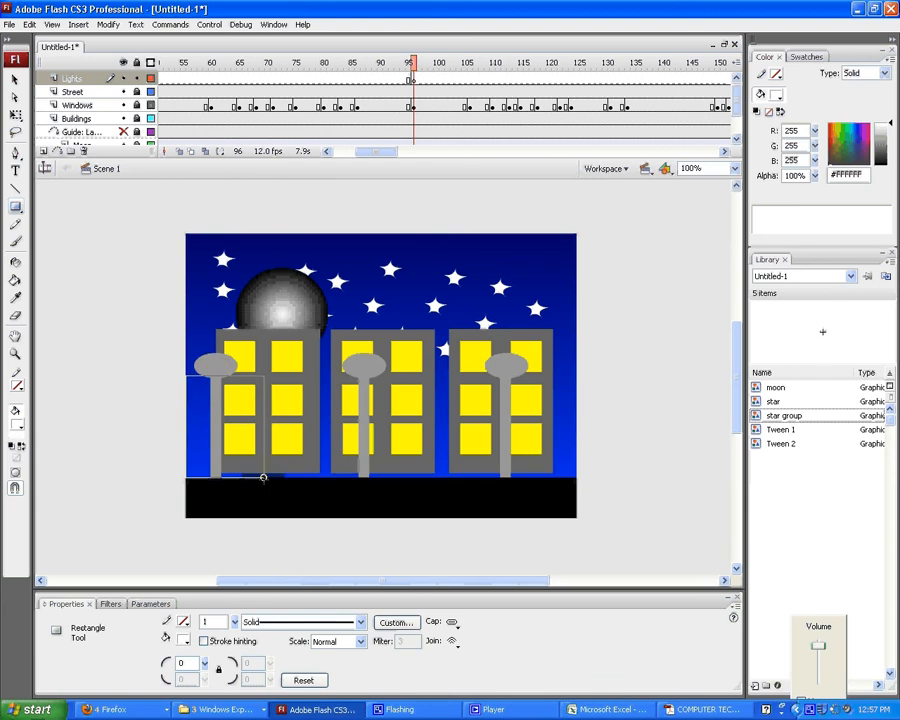
left_click_drag(263, 477, 309, 477)
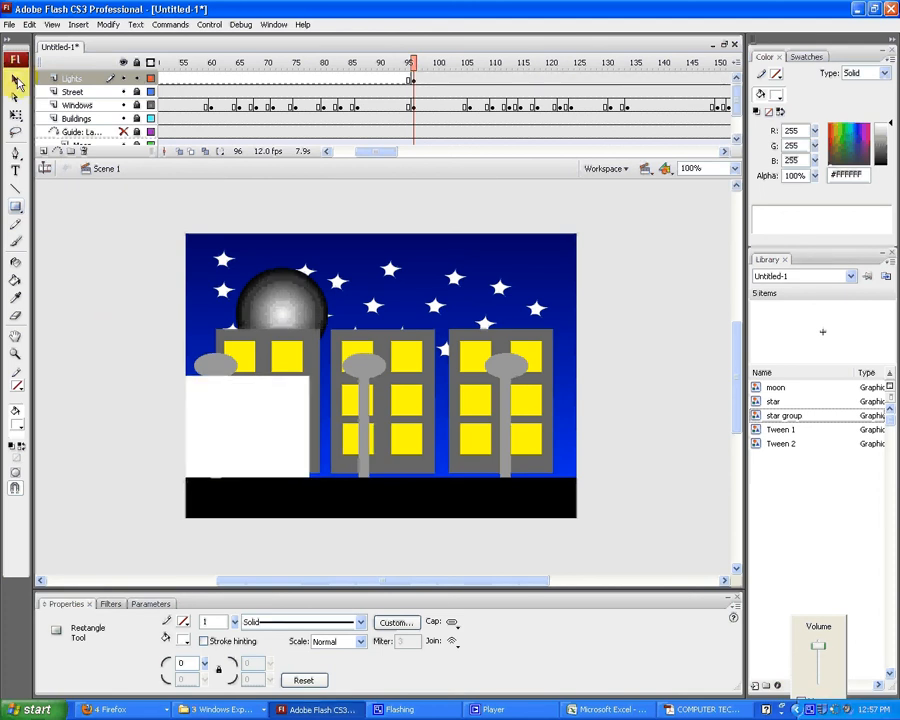
Step: Center the white rectangle under the left lamp at about X -49 and pull its upper corners inward to form a trapezoid light beam
left_click(14, 80)
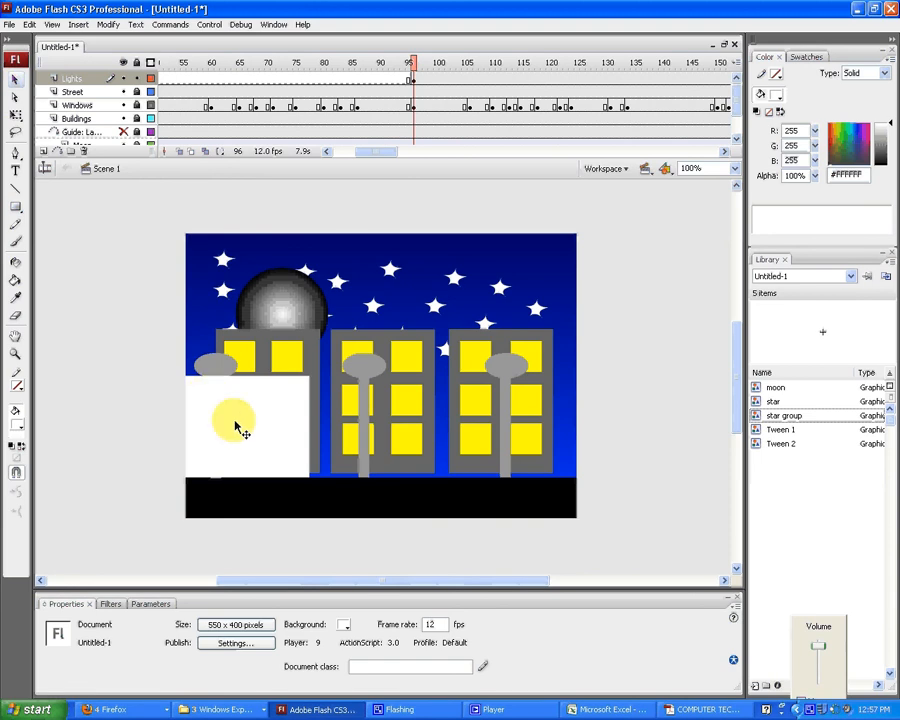
left_click_drag(237, 428, 208, 422)
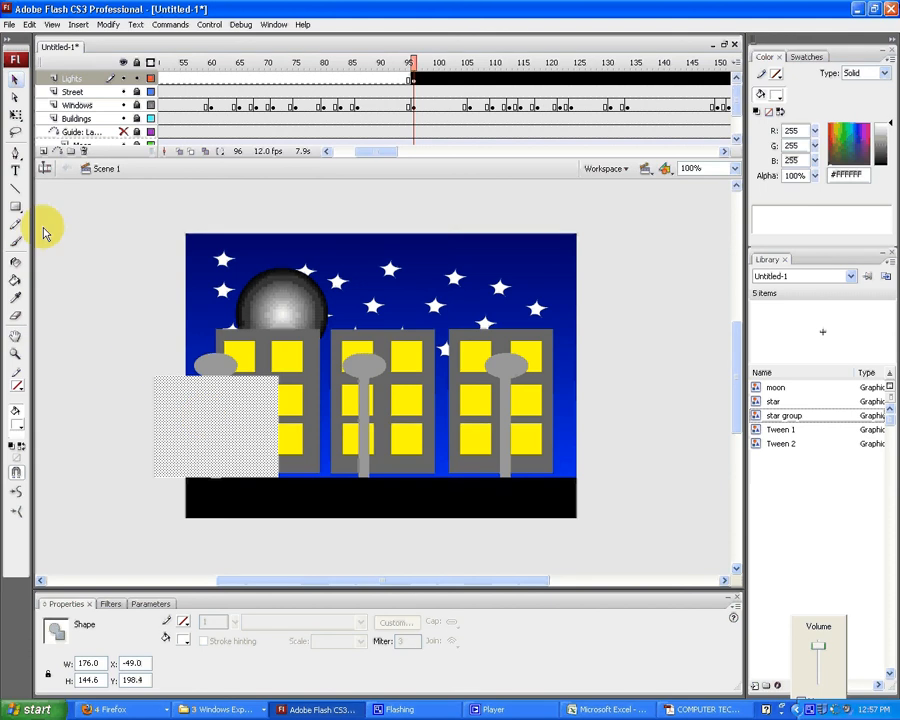
left_click(154, 377)
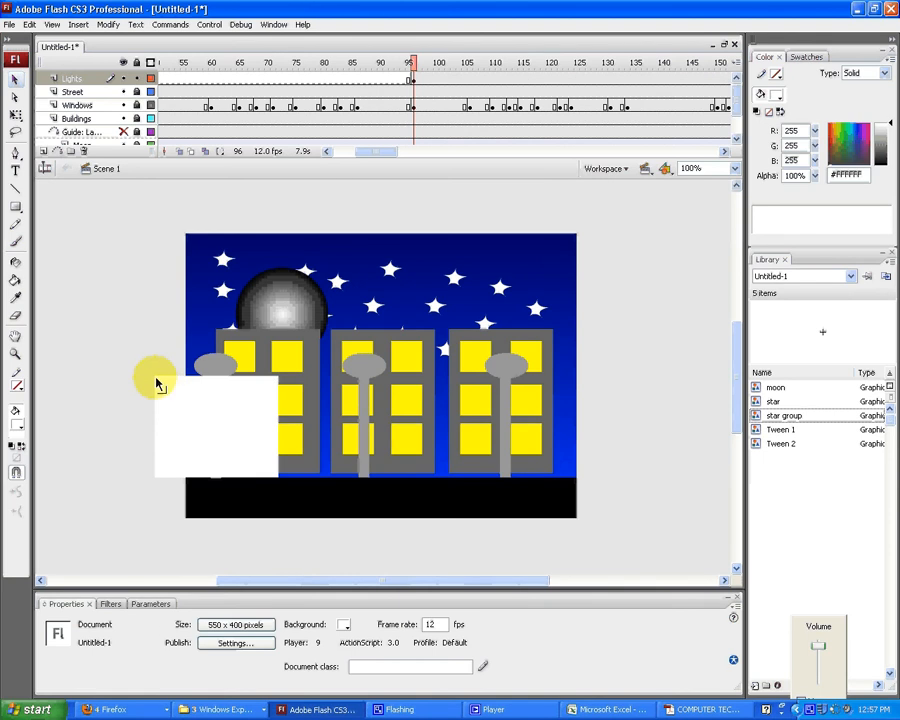
left_click_drag(156, 378, 199, 380)
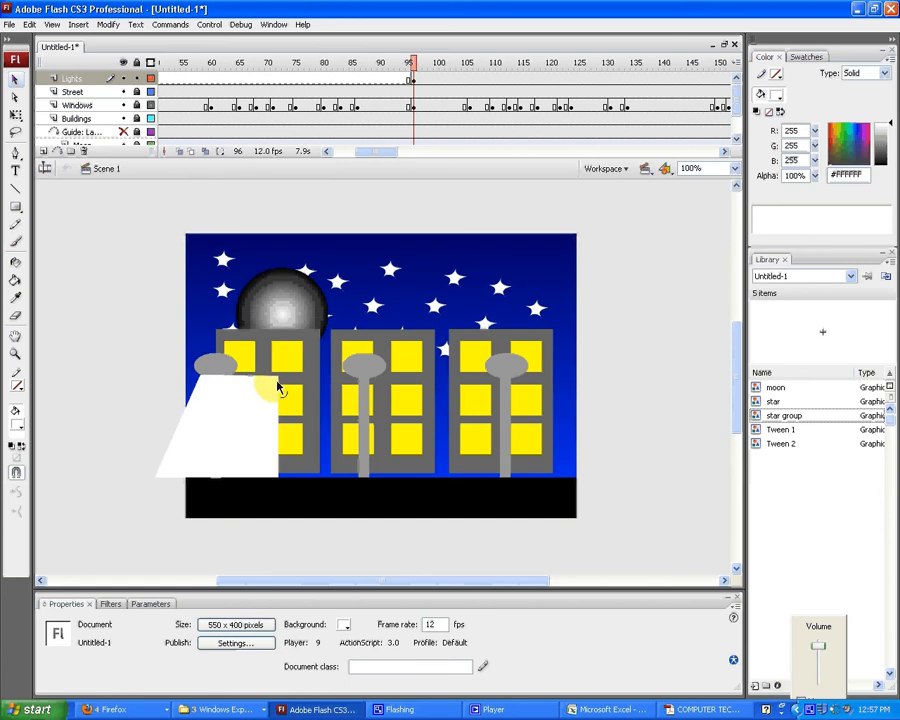
left_click_drag(278, 386, 235, 376)
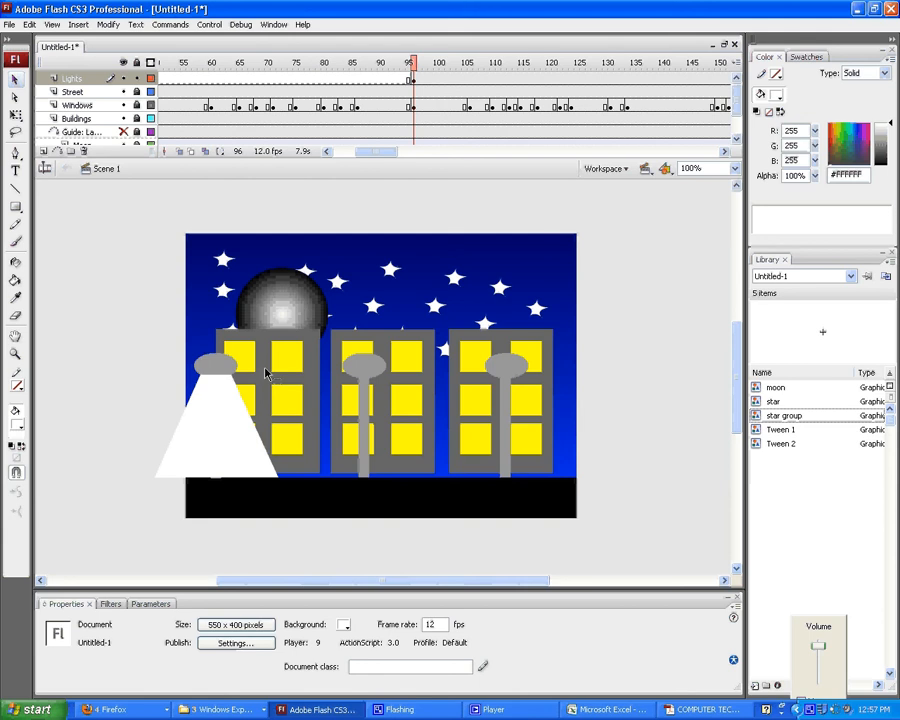
Step: Convert the white light beam to a graphic symbol named light and shift it slightly to about X 46, Y 272
left_click(216, 432)
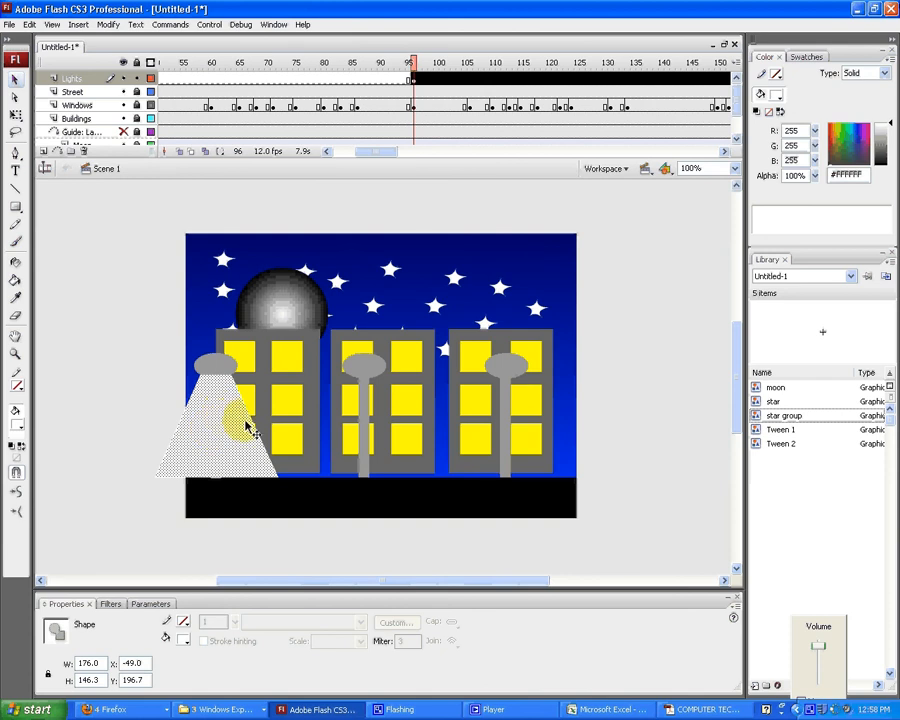
right_click(232, 424)
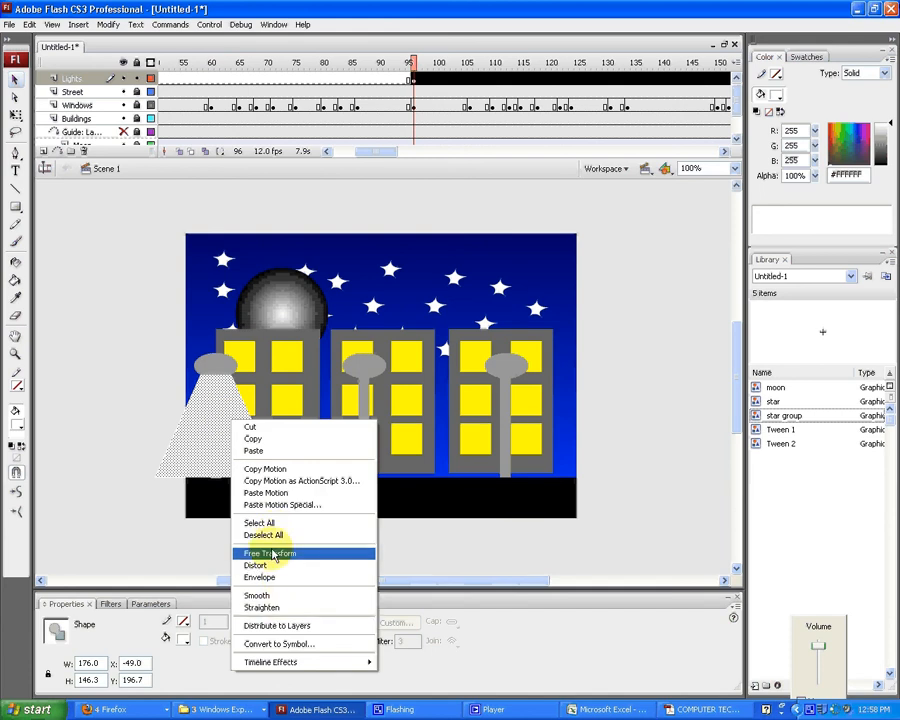
left_click(262, 644)
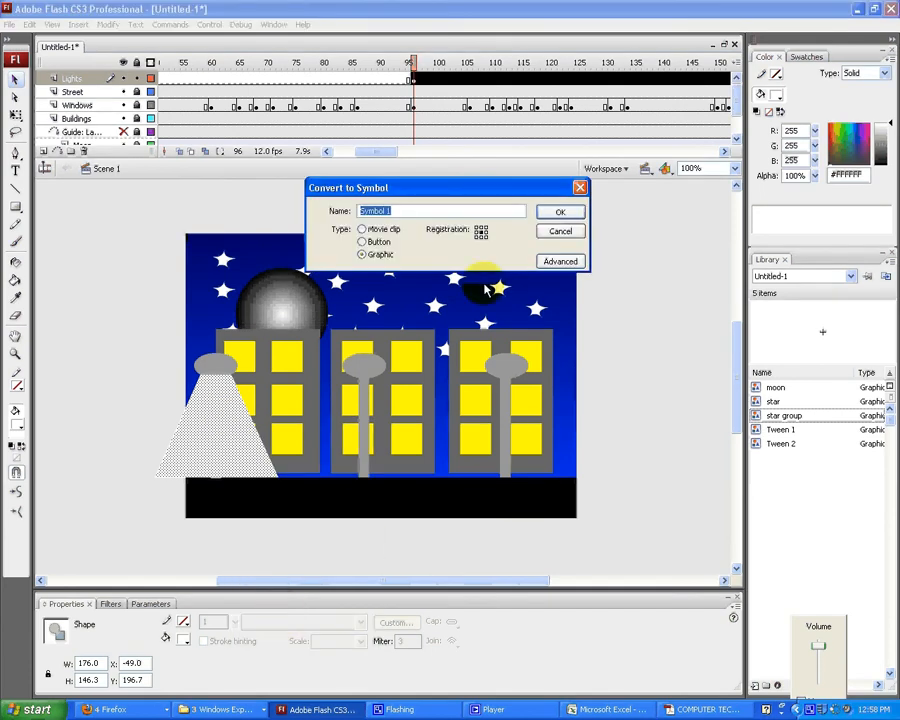
type("light")
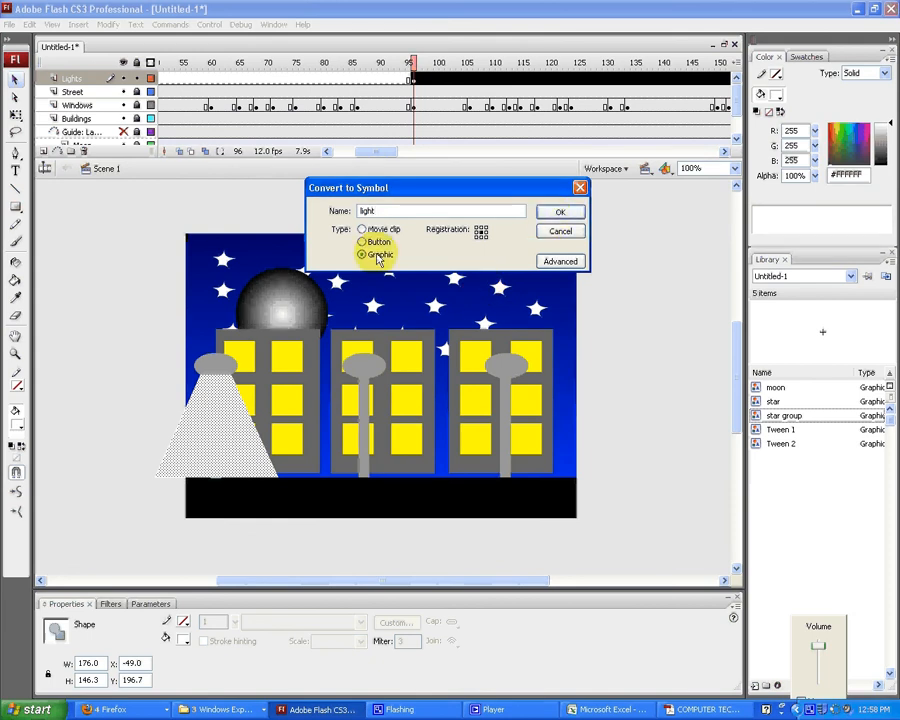
left_click(562, 214)
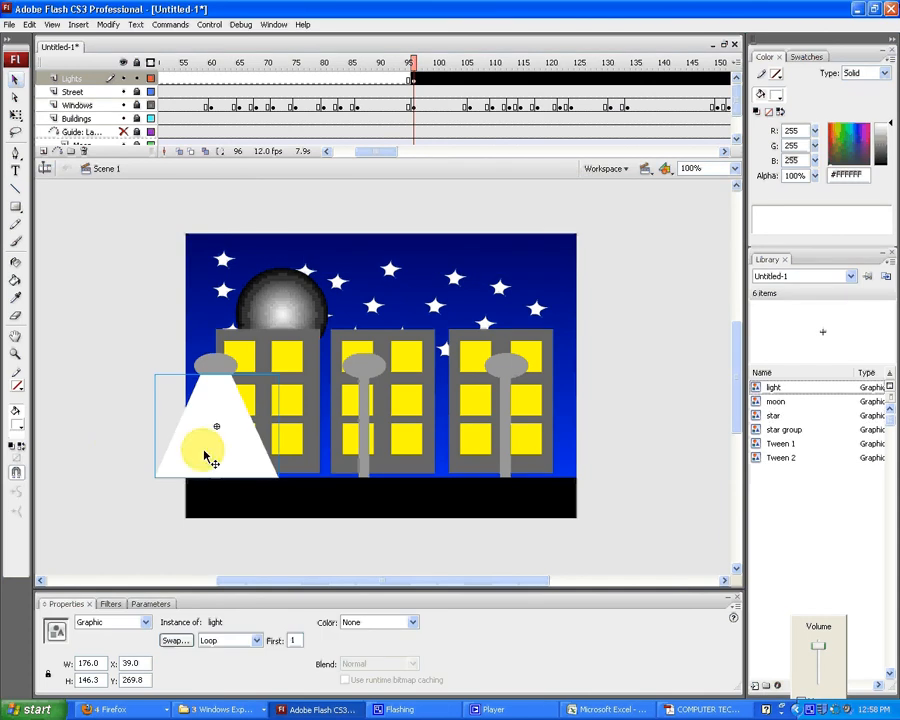
mouse_move(218, 454)
left_mouse_down()
mouse_move(365, 459)
mouse_move(222, 458)
mouse_move(217, 446)
left_mouse_up()
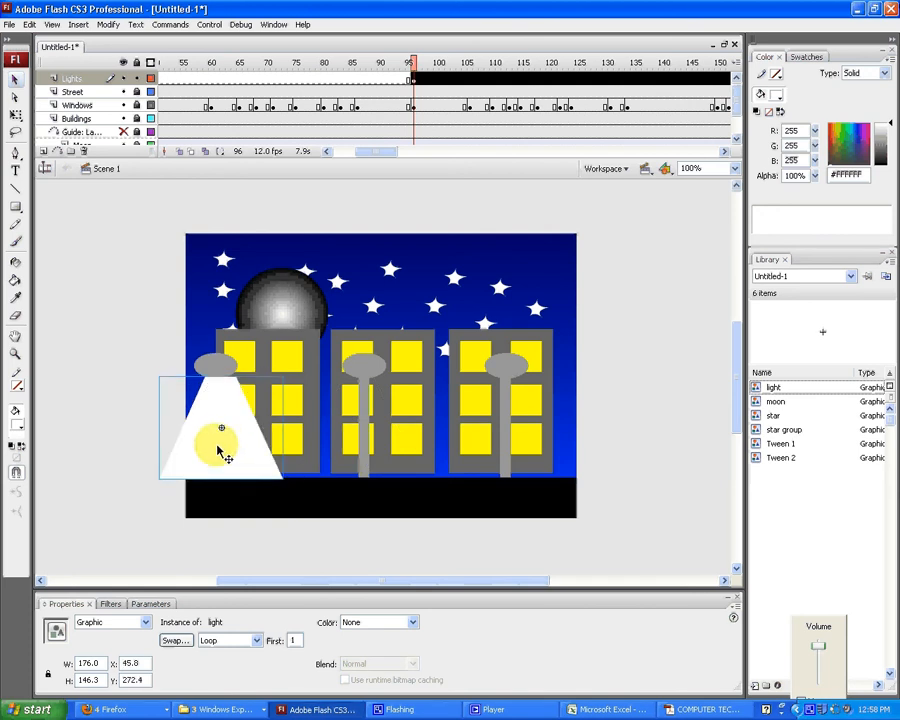
Step: Move the left light beam back to about X 39, Y 270 and place a copy under the right lamp at about X 451, Y 271
key("ctrl+z")
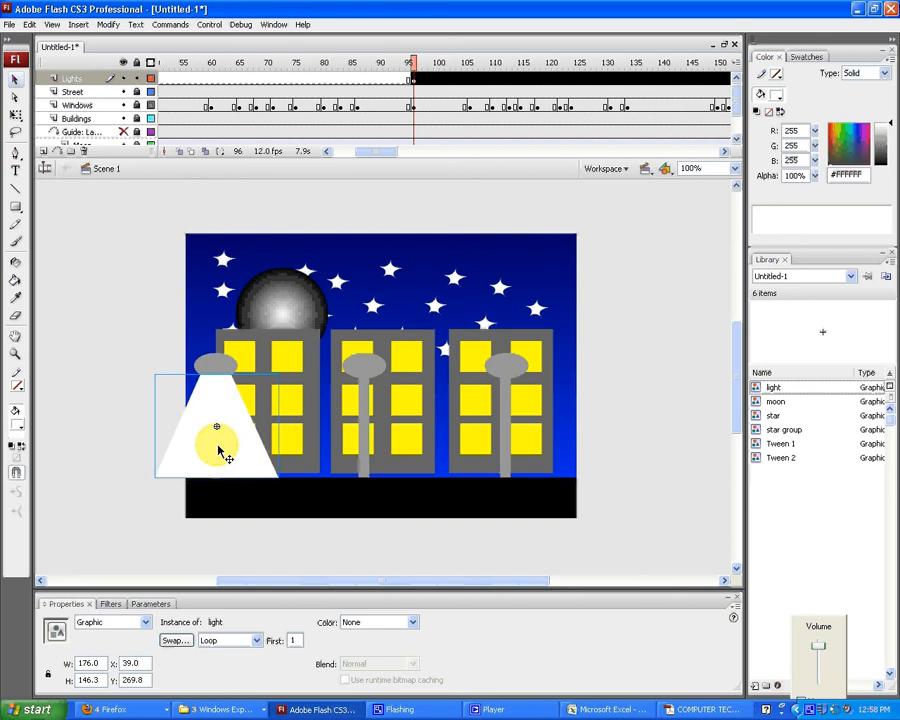
left_click_drag(218, 445, 476, 459)
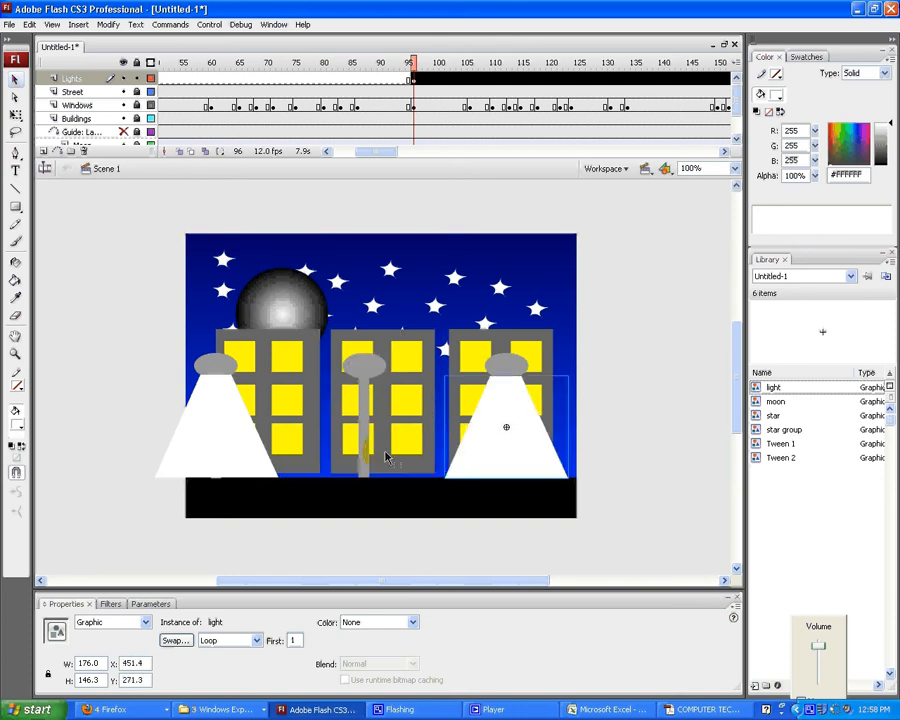
Step: Paste another light beam and align it under the middle lamp at about X 250, Y 272
key("ctrl+v")
left_click(349, 432)
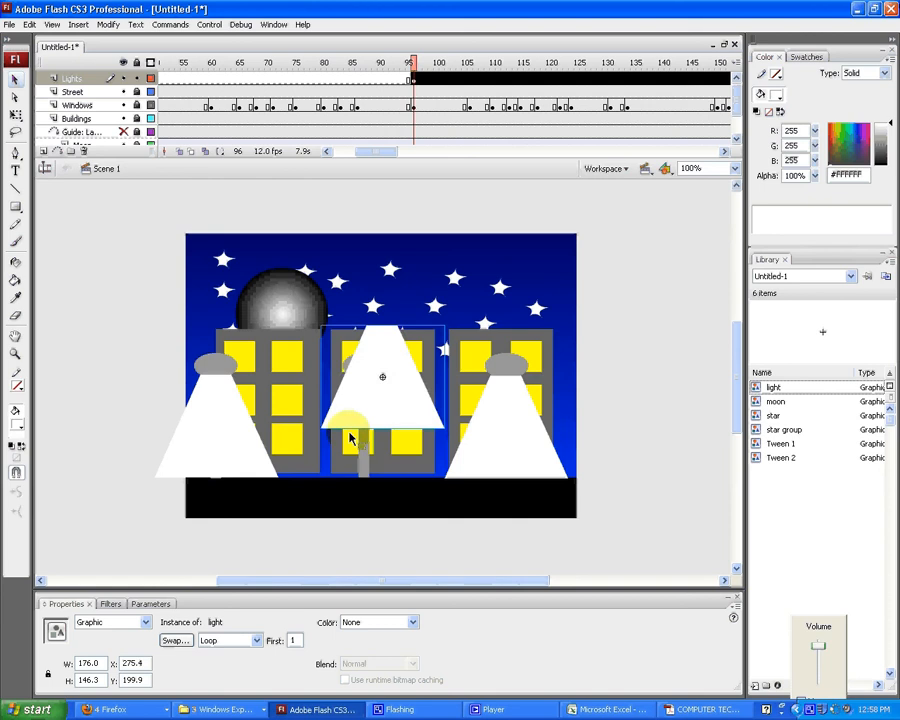
left_click_drag(349, 434, 357, 452)
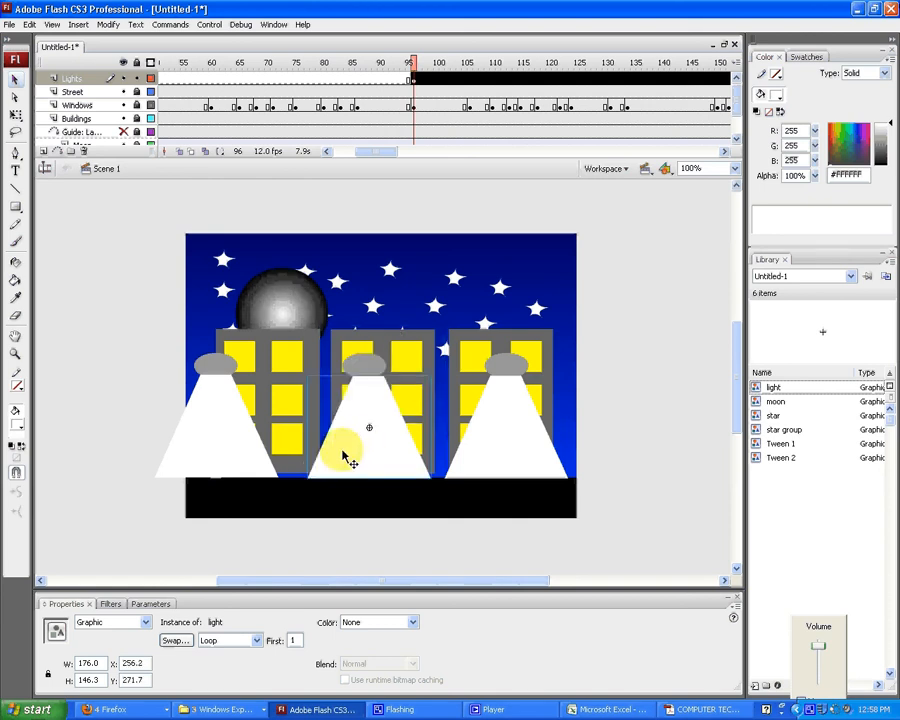
key("Left")
key("Left")
key("Left")
key("Left")
key("Left")
key("Left")
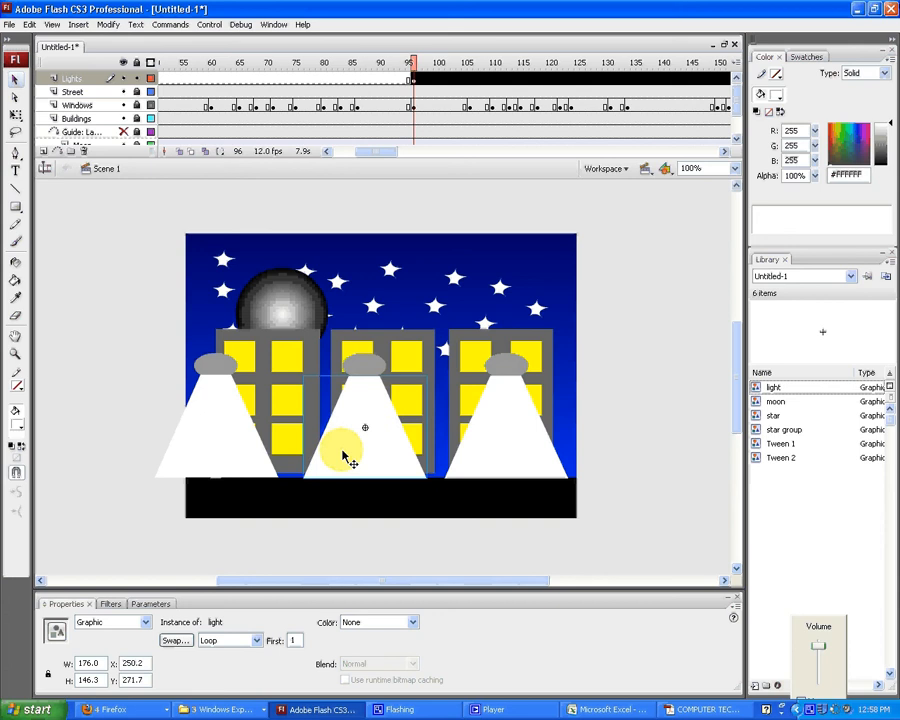
Step: Convert the three light beams together into one graphic symbol named All lights
left_click(172, 455)
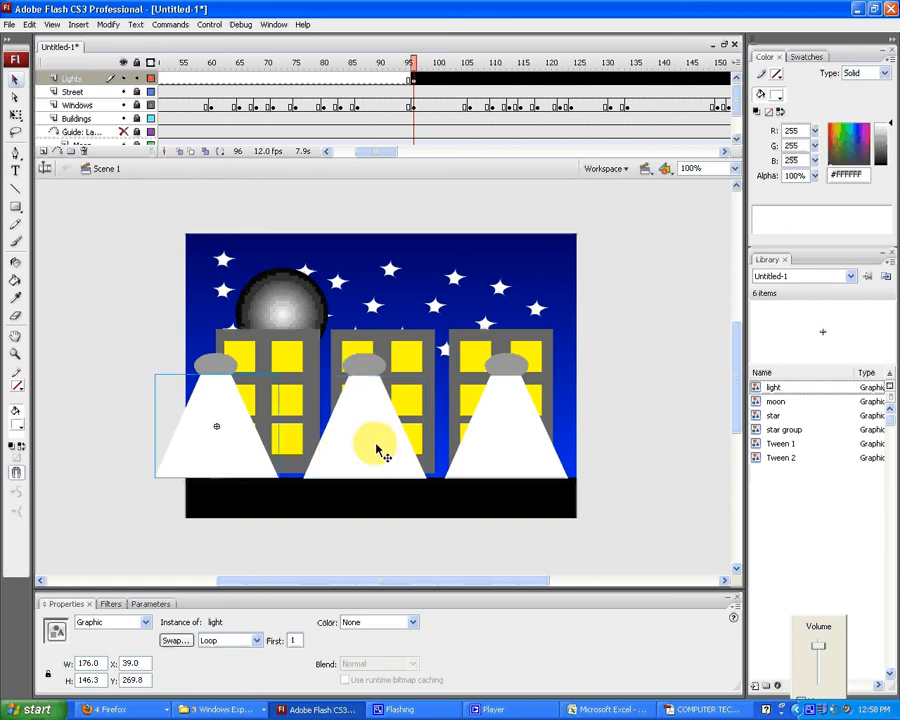
left_click(368, 450, "shift")
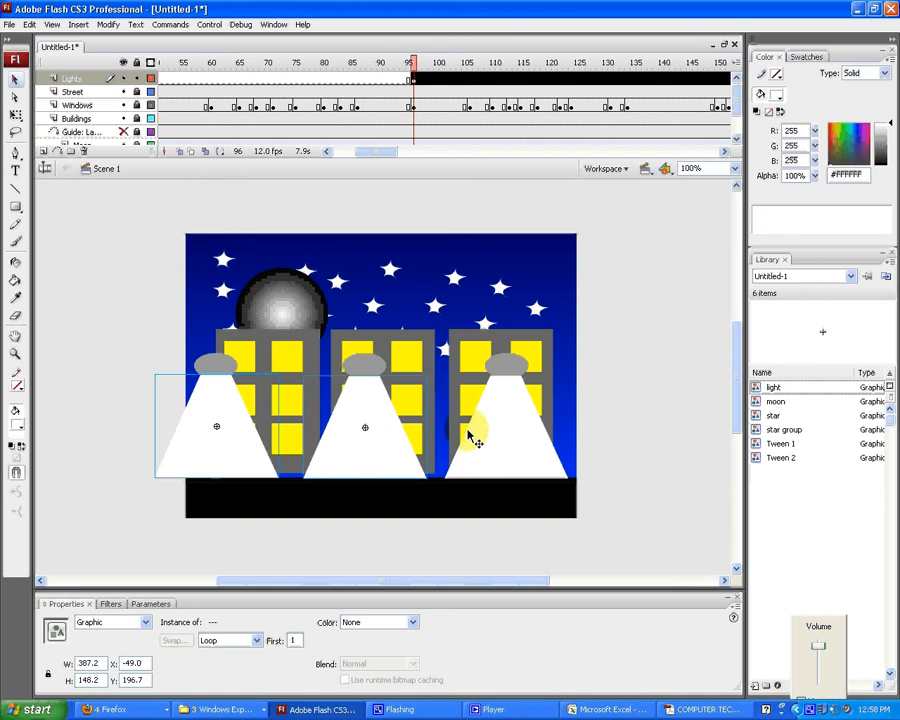
left_click(492, 444, "shift")
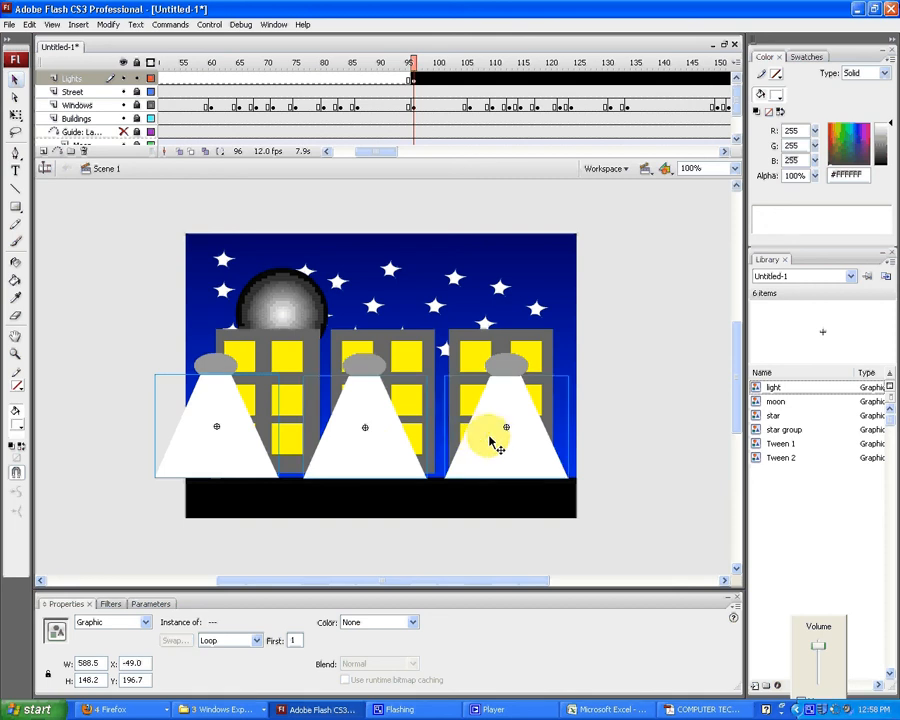
right_click(490, 441)
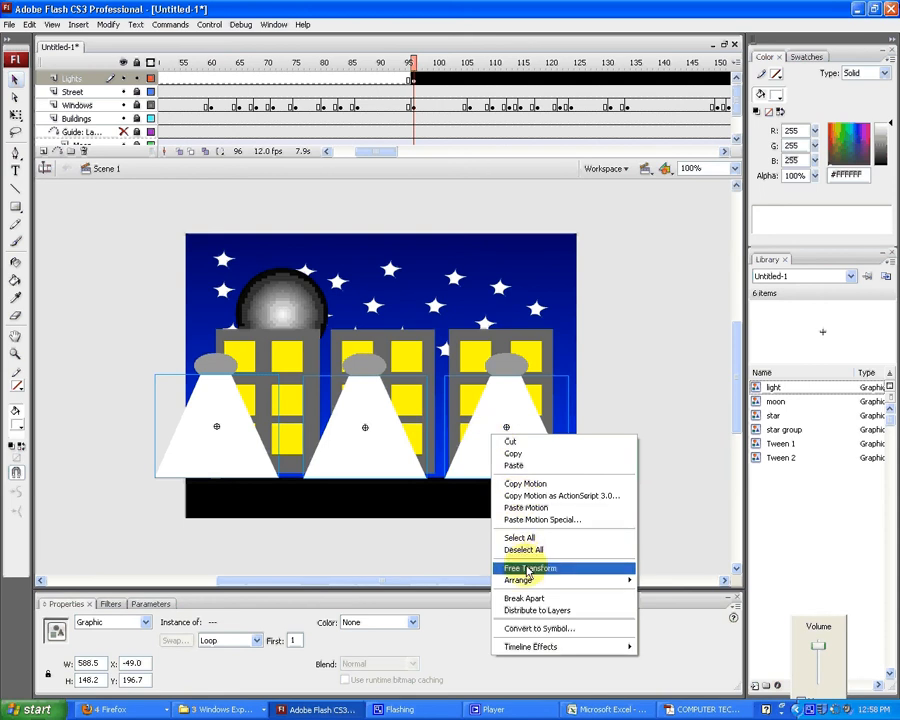
left_click(527, 628)
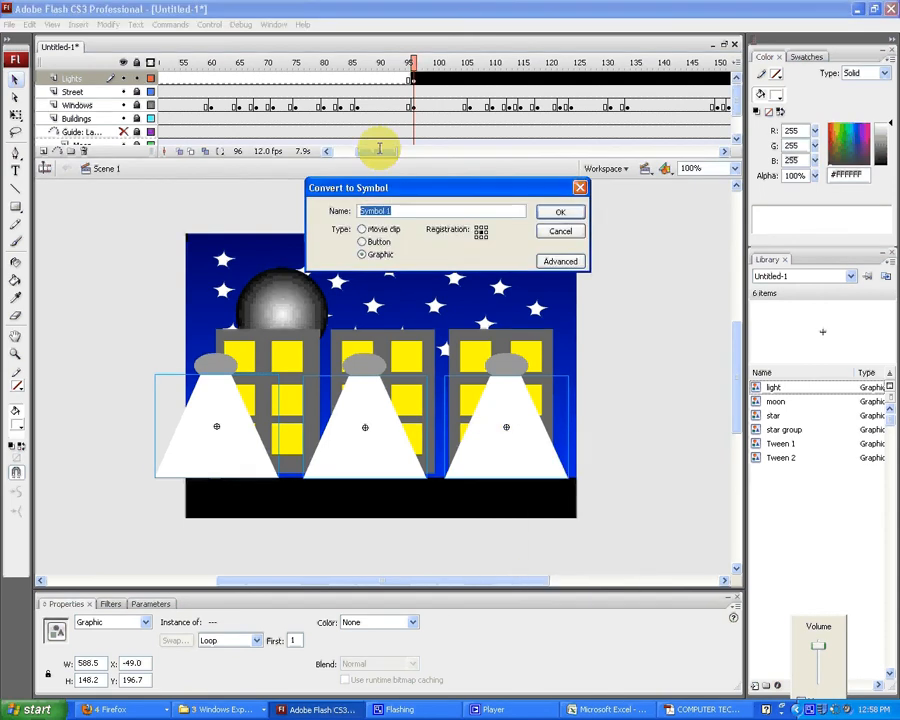
type("All l")
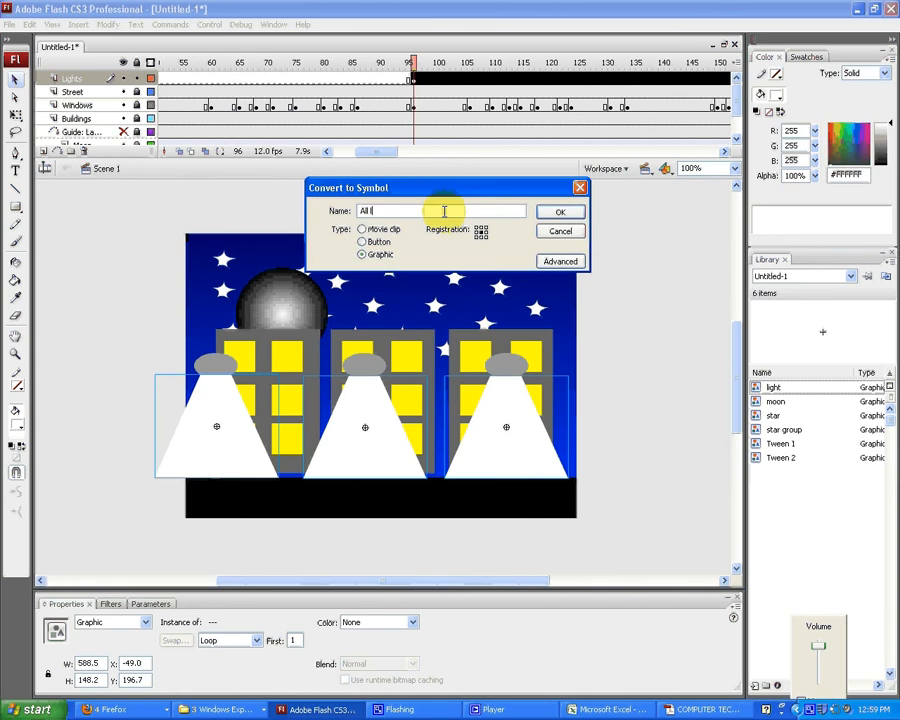
type("ights")
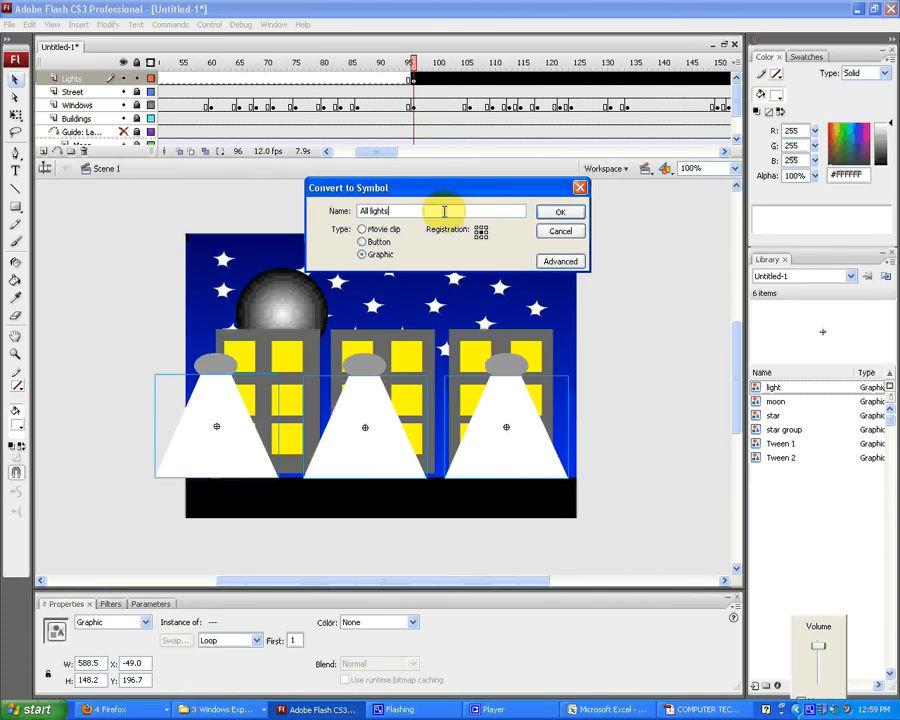
left_click(563, 212)
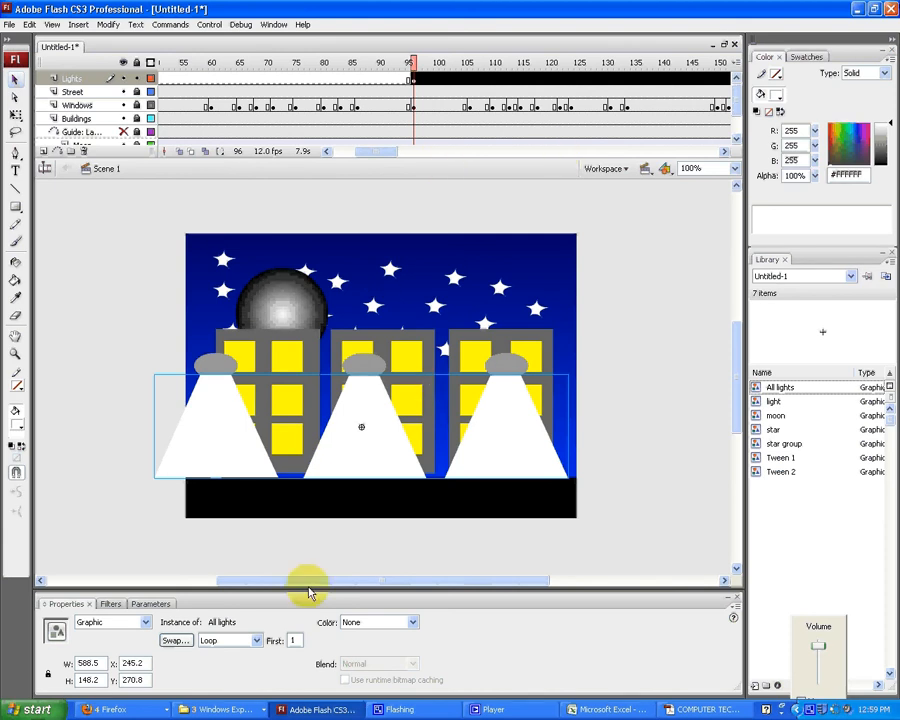
Step: Convert frame 181 of the Lights layer to a keyframe
mouse_move(293, 587)
left_mouse_down()
mouse_move(321, 585)
mouse_move(301, 585)
left_mouse_up()
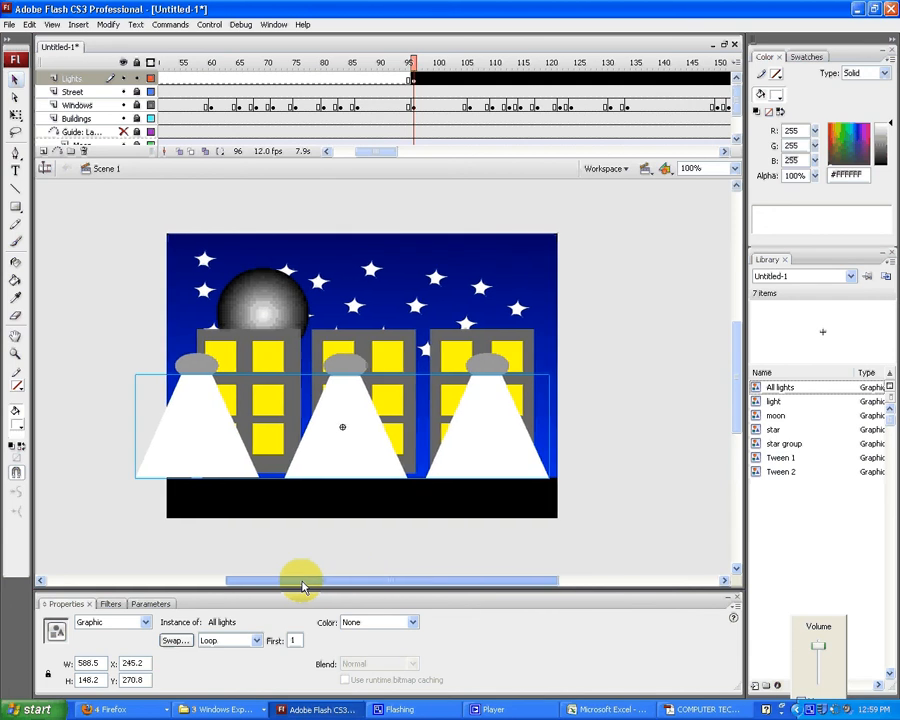
left_click(395, 155)
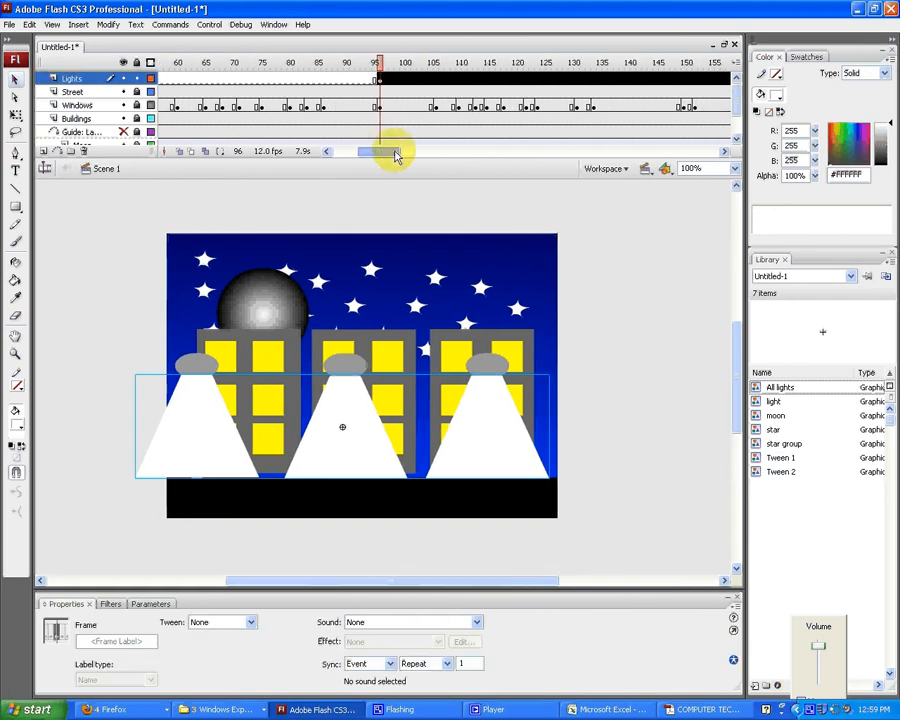
left_click_drag(396, 155, 420, 151)
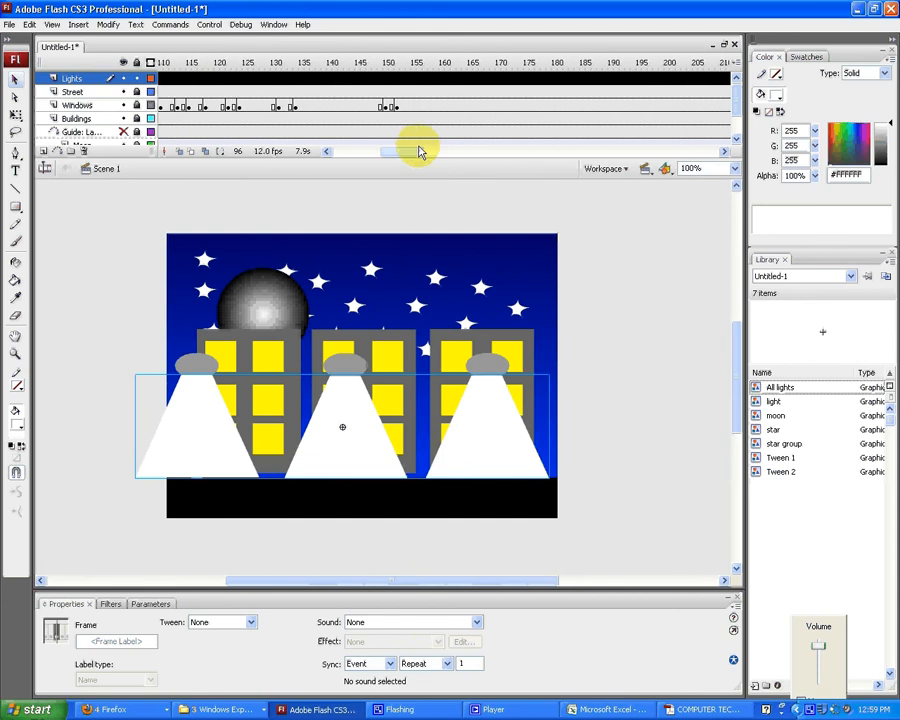
left_click(391, 64)
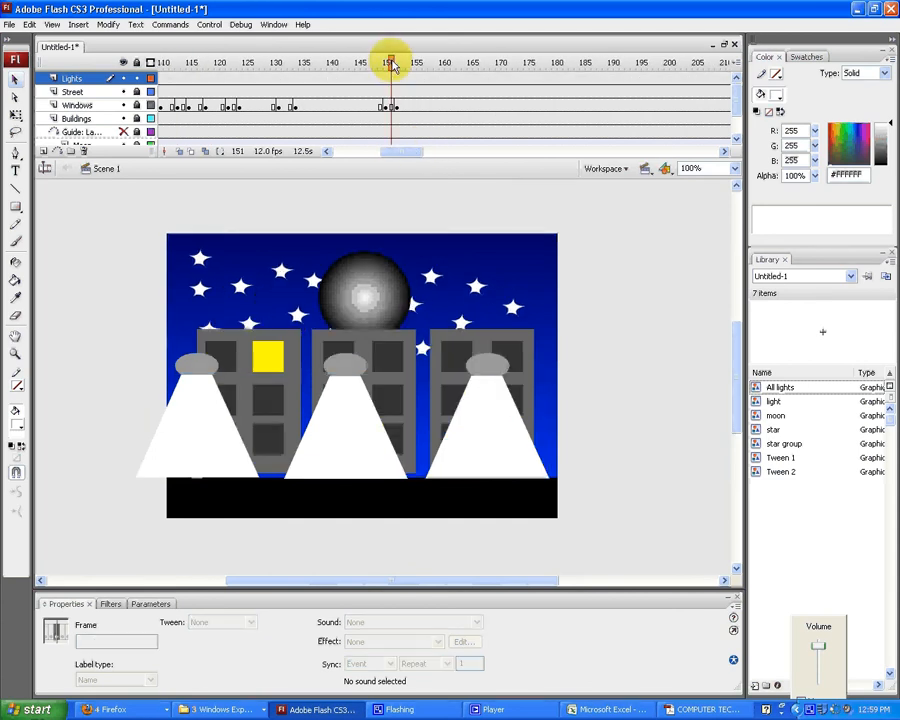
left_click_drag(391, 64, 561, 88)
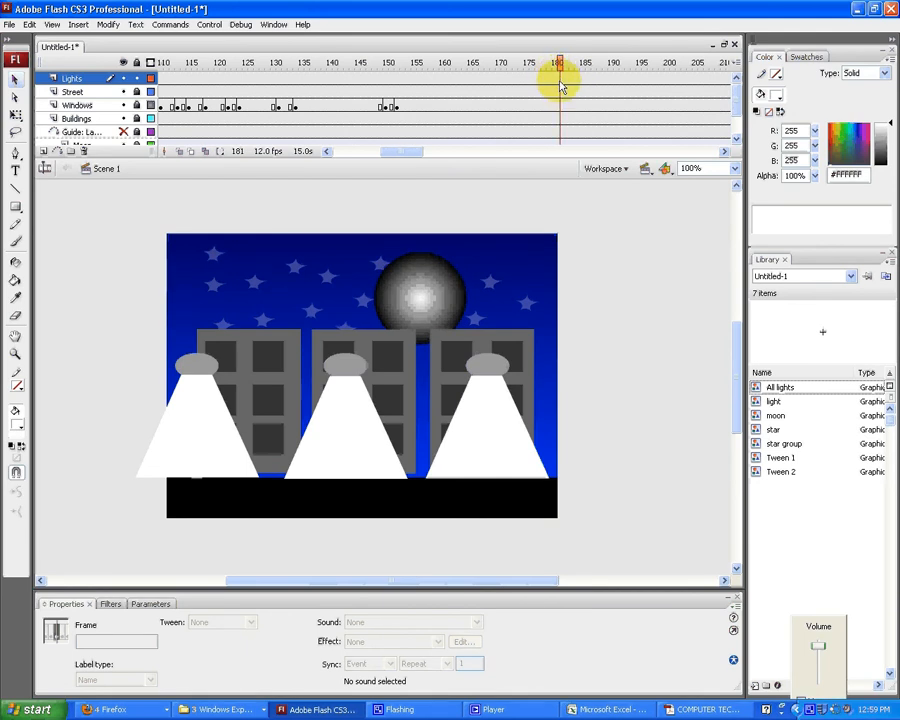
left_click(560, 81)
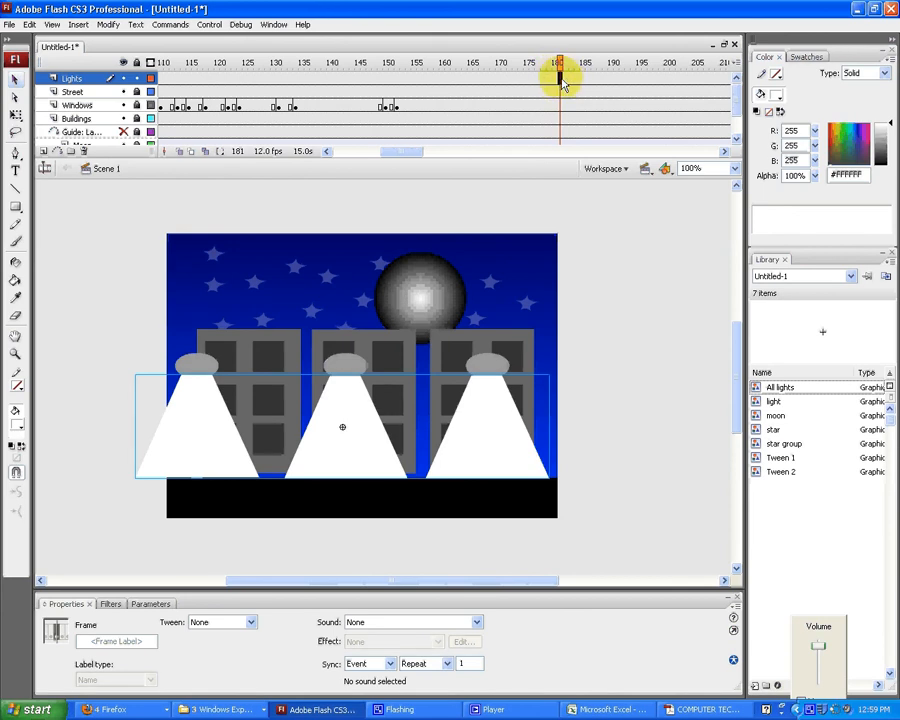
right_click(563, 85)
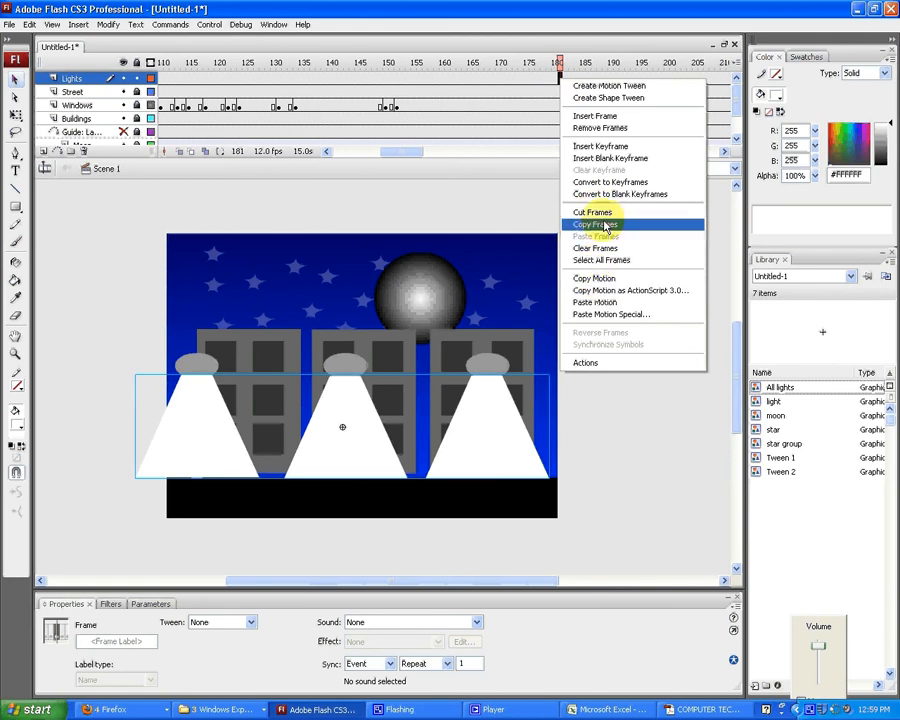
left_click(605, 183)
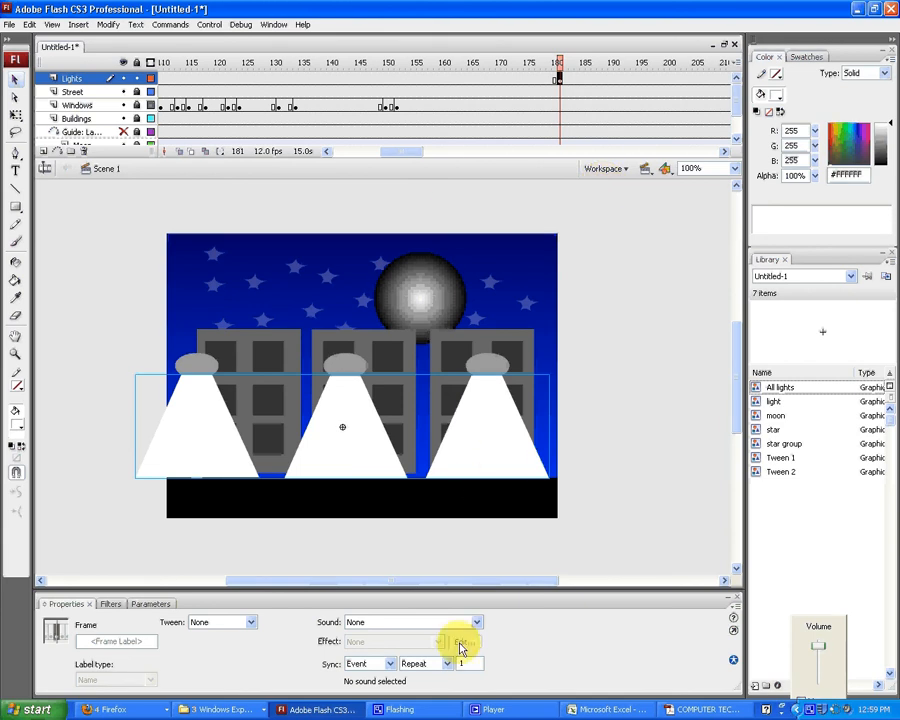
Step: Set the All lights instance at frame 181 to an Alpha color effect of 64%
left_click(467, 467)
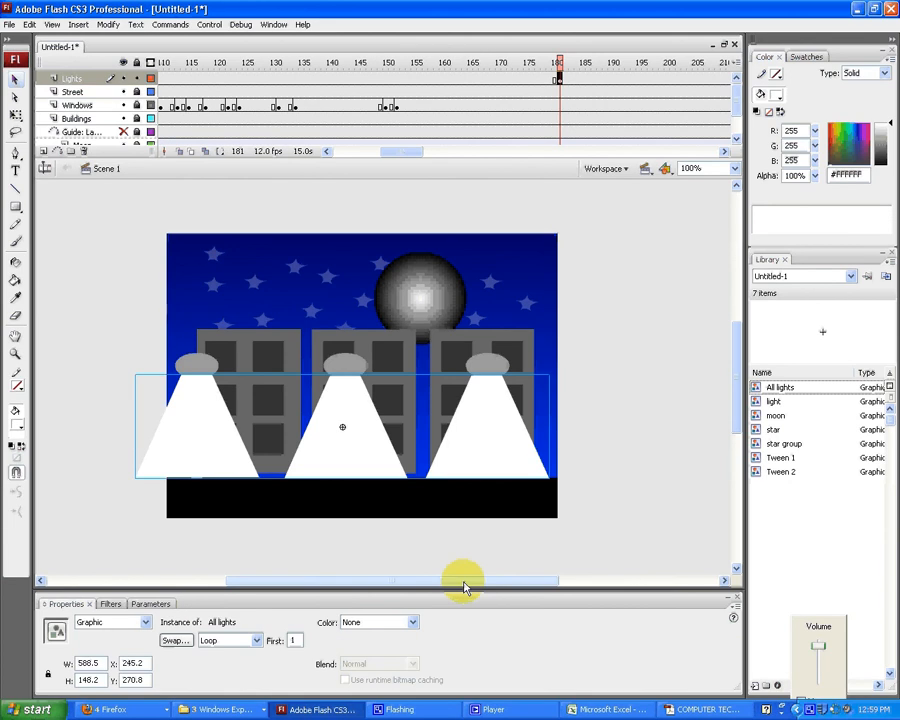
left_click(409, 625)
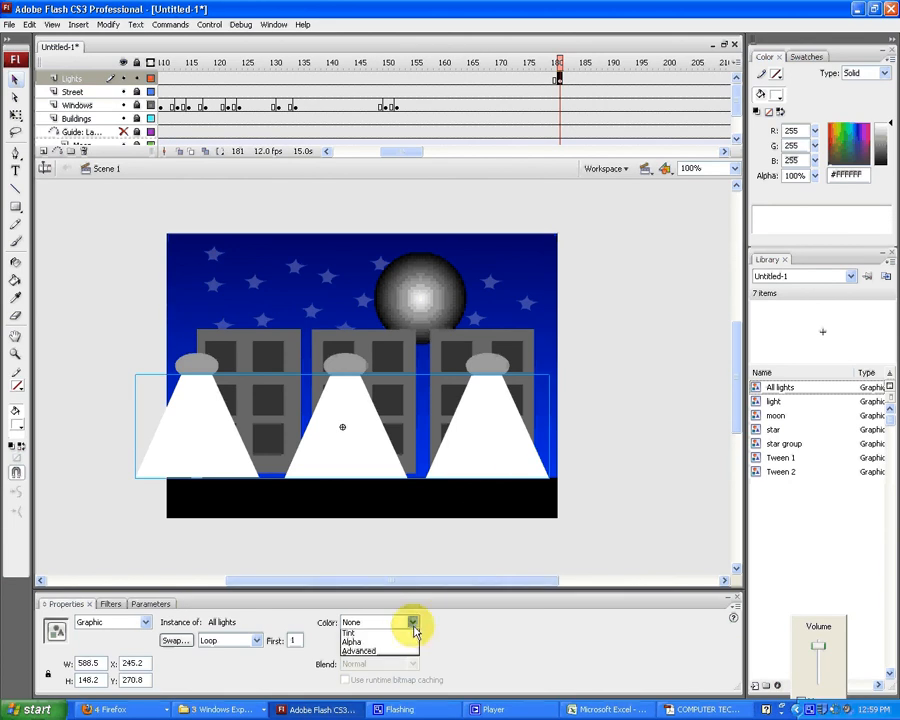
left_click(358, 662)
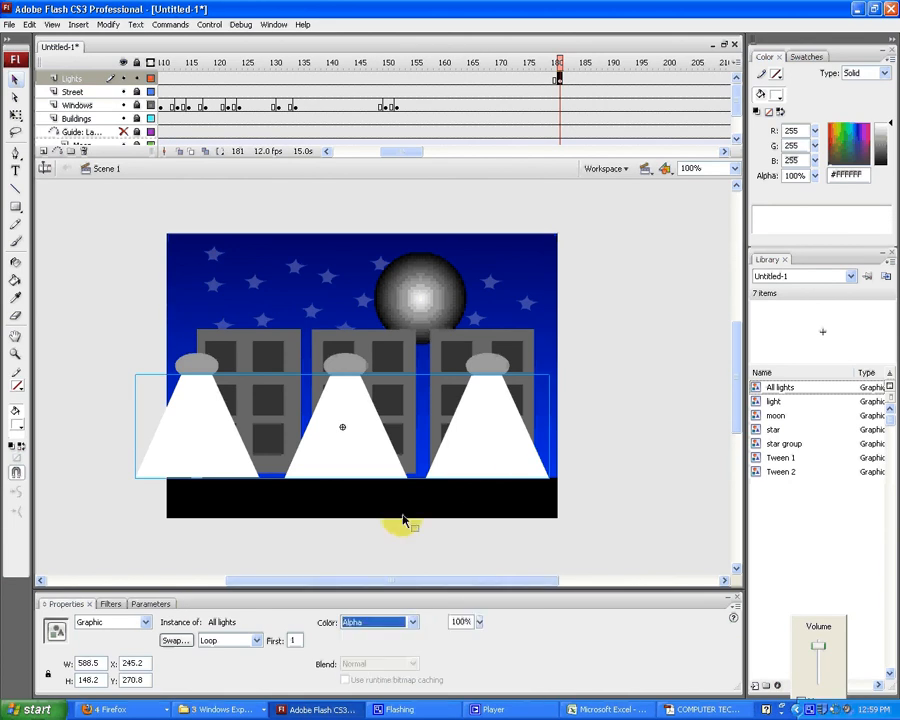
left_click(479, 622)
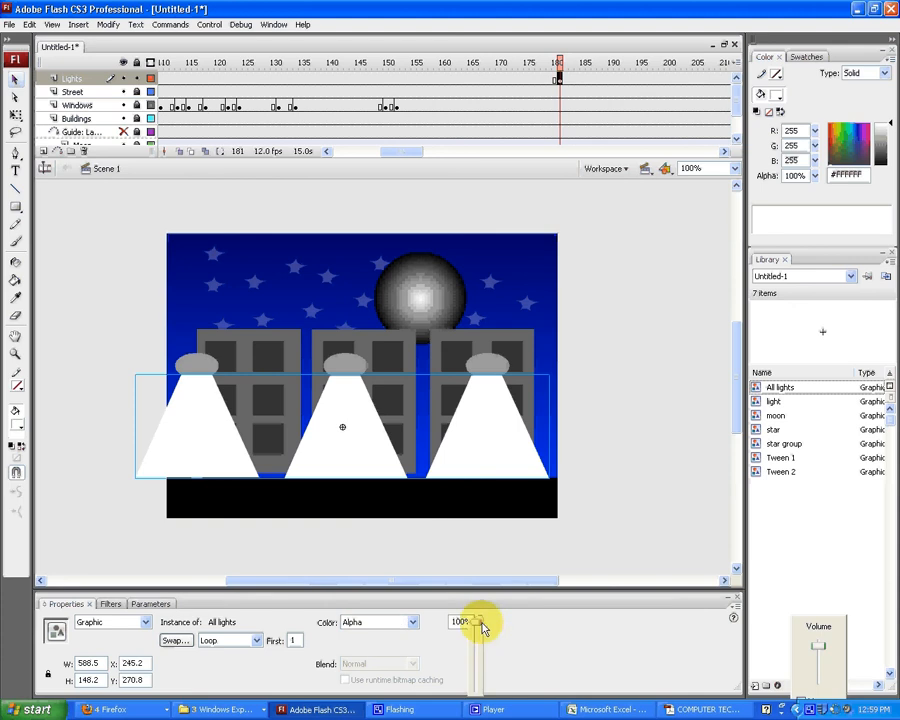
left_click_drag(478, 626, 477, 652)
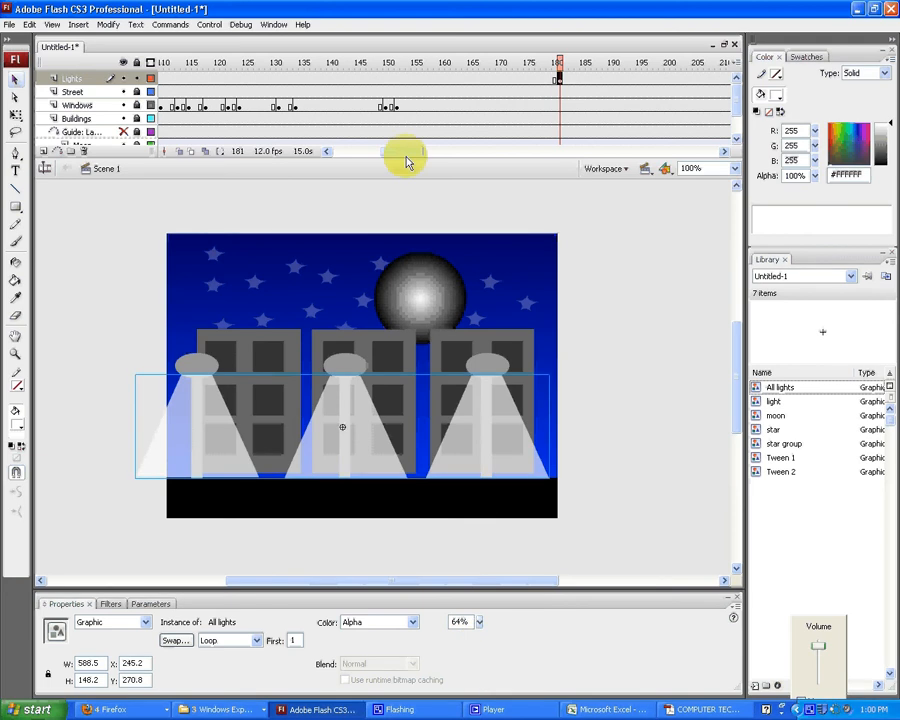
Step: Set the All lights instance at frame 96 to an Alpha color effect of 5%
left_click_drag(406, 156, 383, 152)
left_click(361, 78)
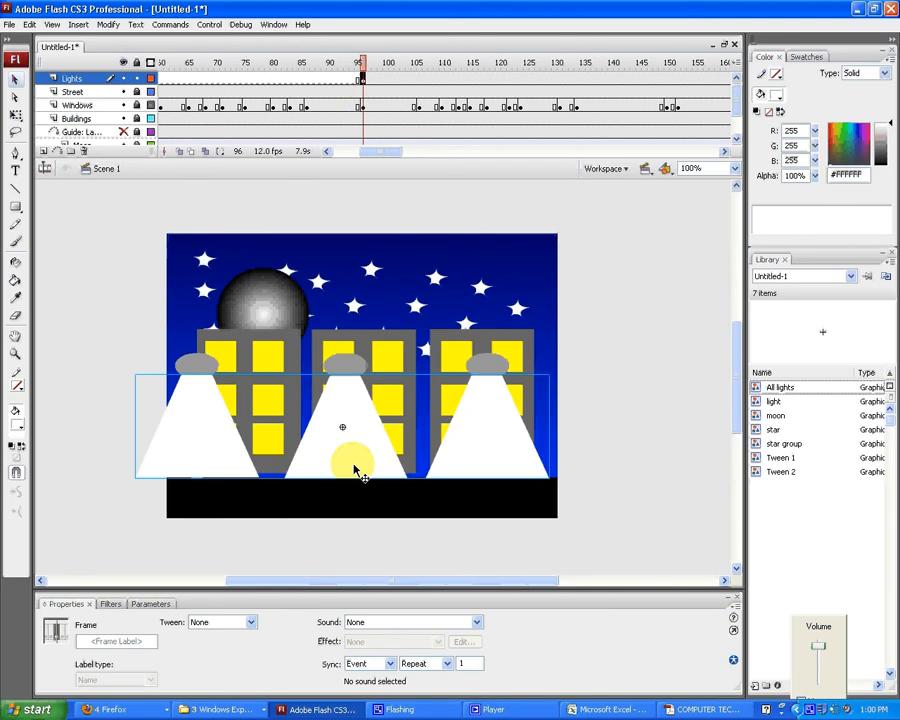
left_click(355, 470)
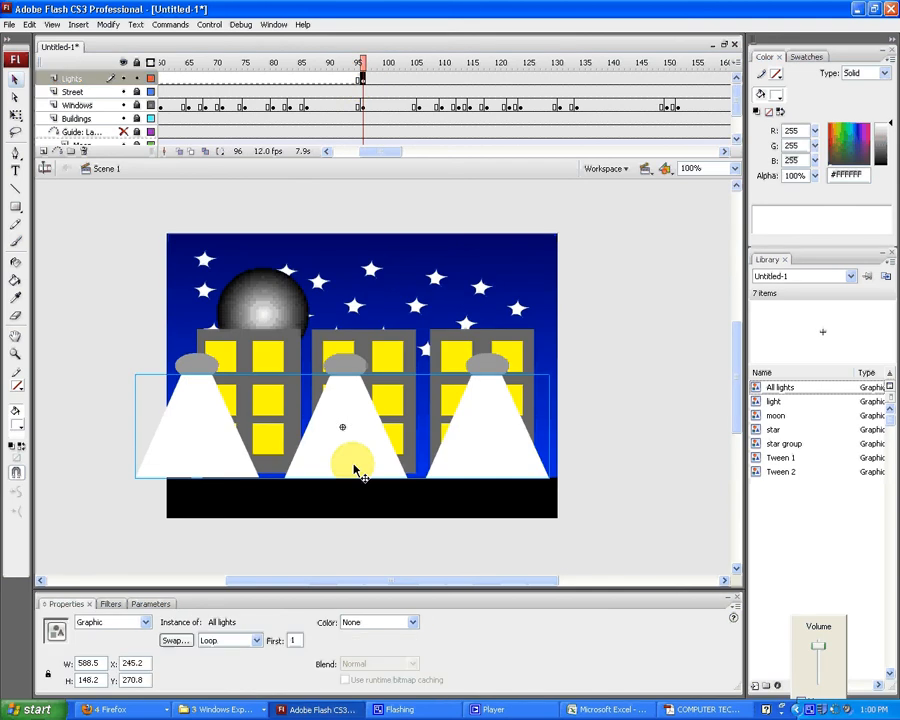
left_click(412, 626)
left_click(391, 656)
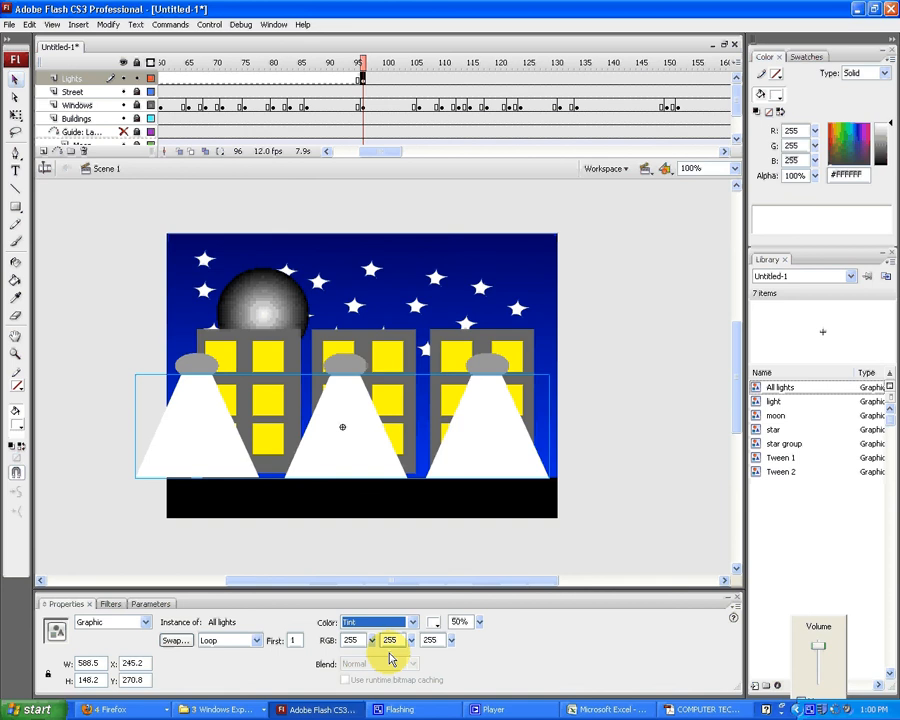
left_click(412, 623)
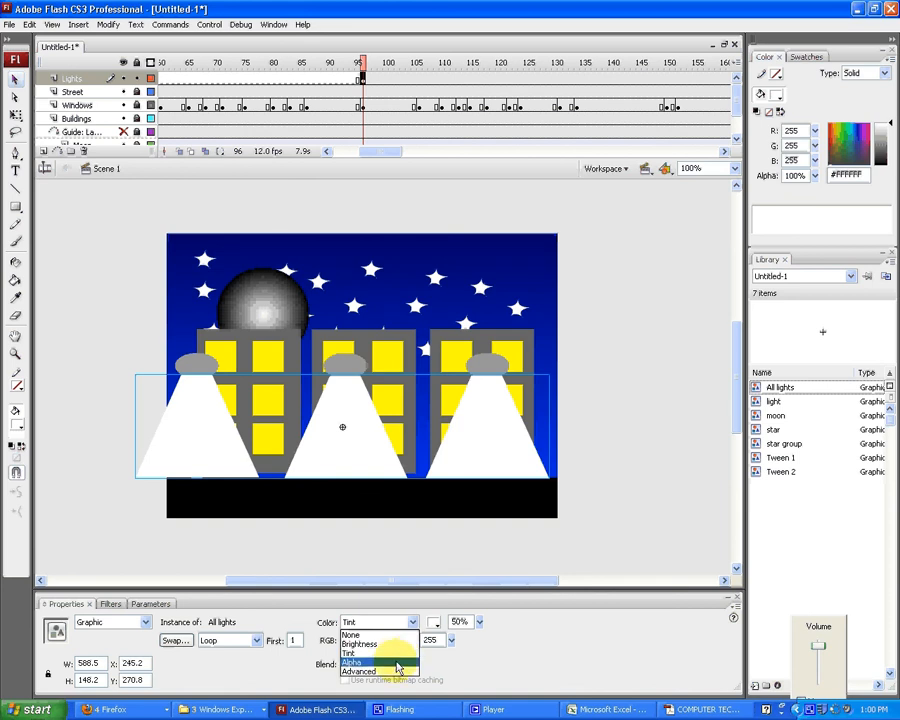
left_click(400, 662)
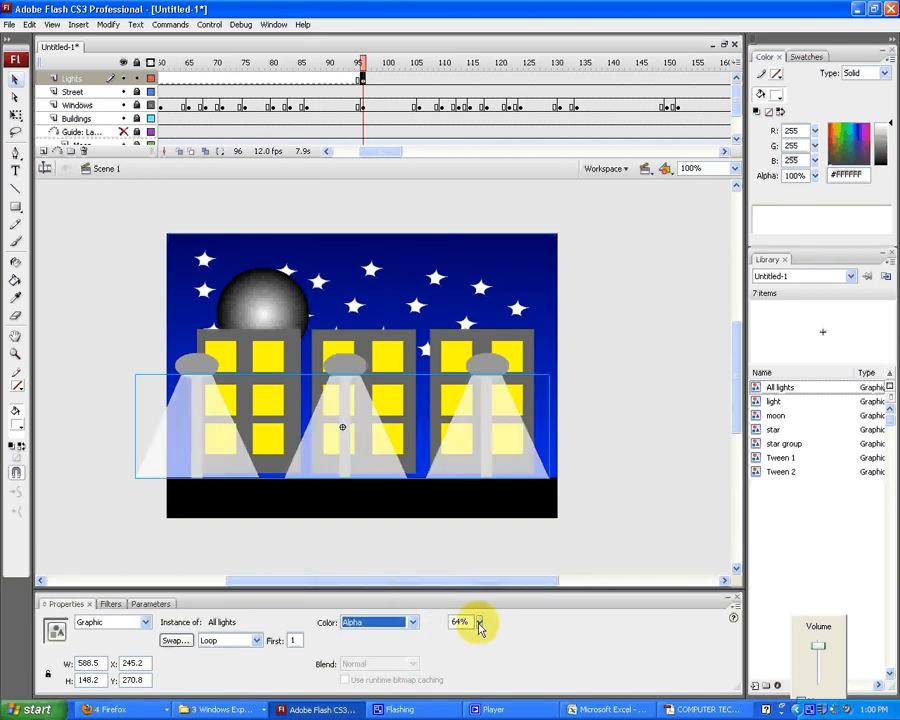
left_click_drag(480, 627, 479, 670)
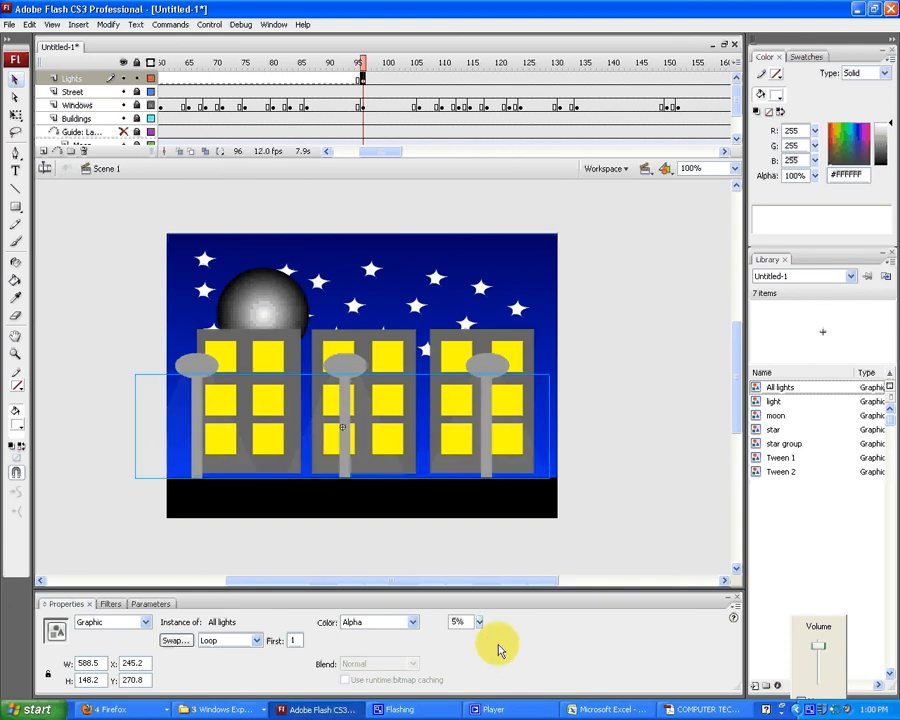
Step: Create a motion tween between frames 96 and 181 of the Lights layer and play the animation
left_click(449, 79)
right_click(449, 79)
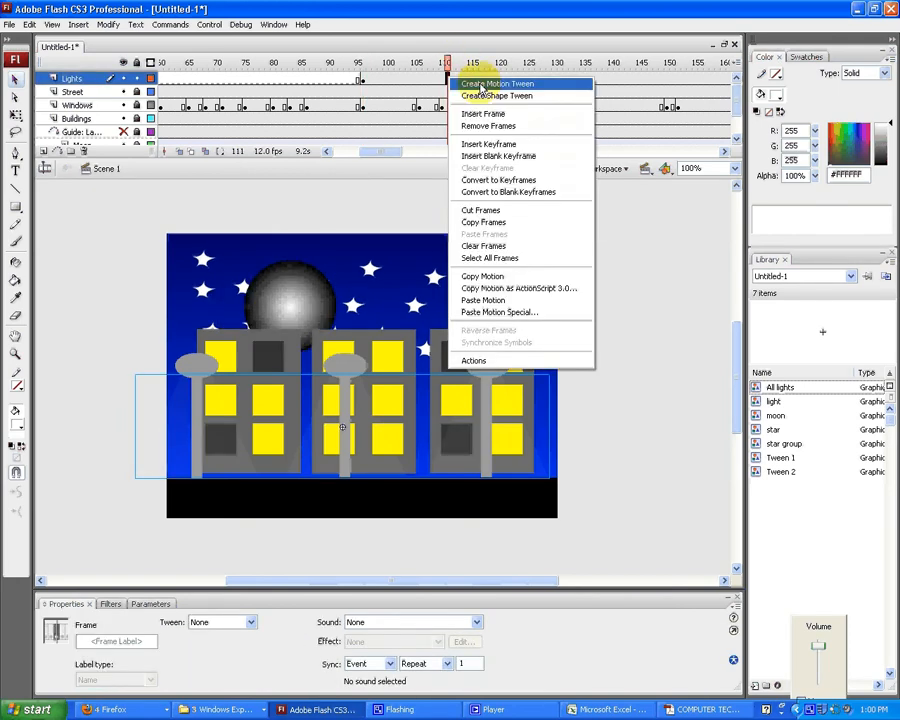
left_click(481, 86)
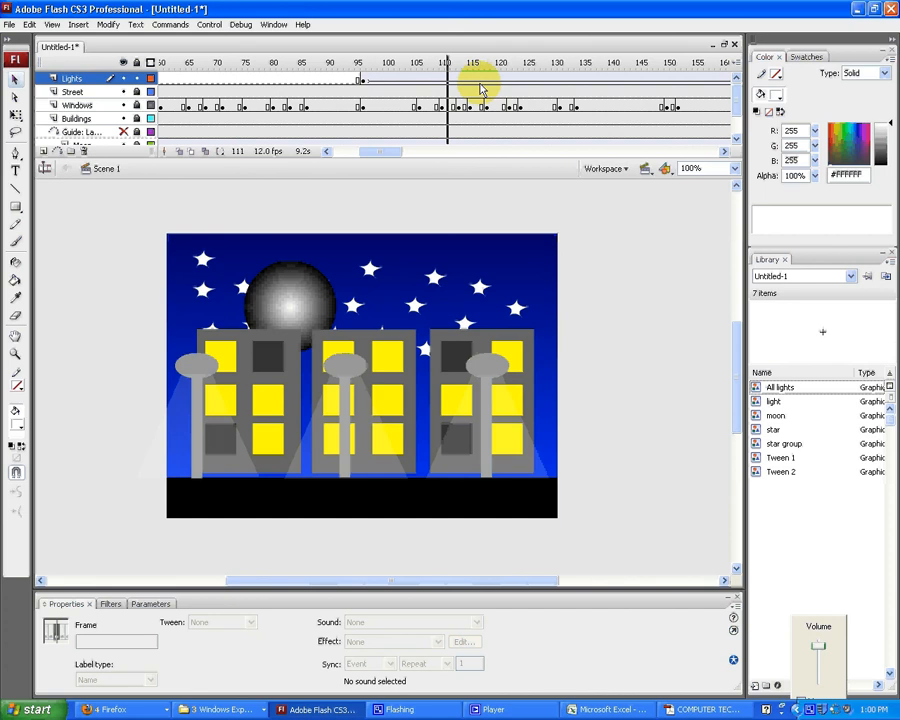
key("Return")
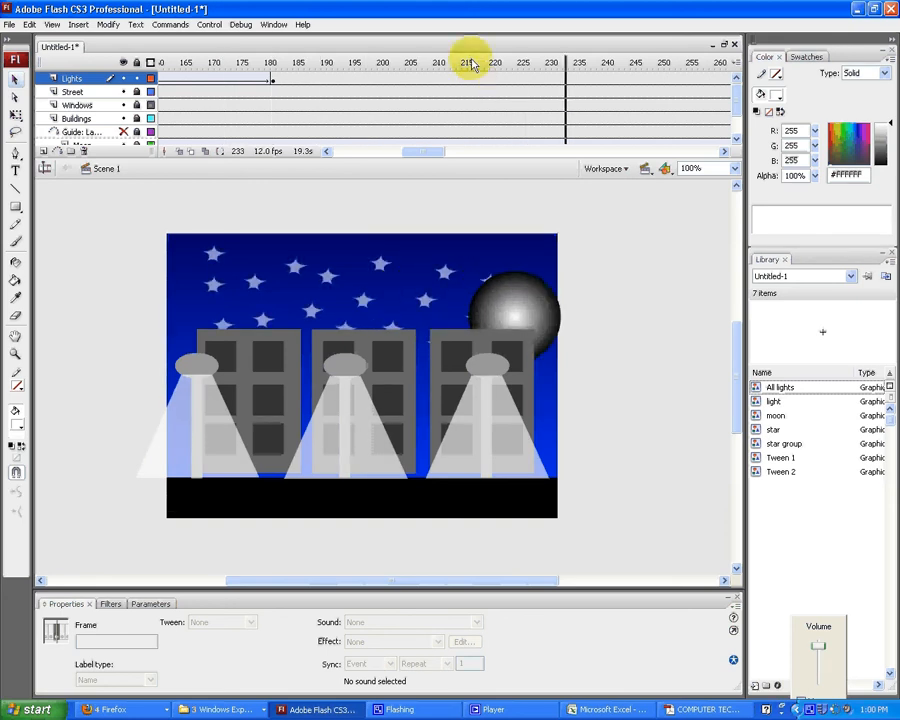
Step: Convert frame 226 of the Lights layer to a keyframe and select the All lights instance there
left_click(583, 88)
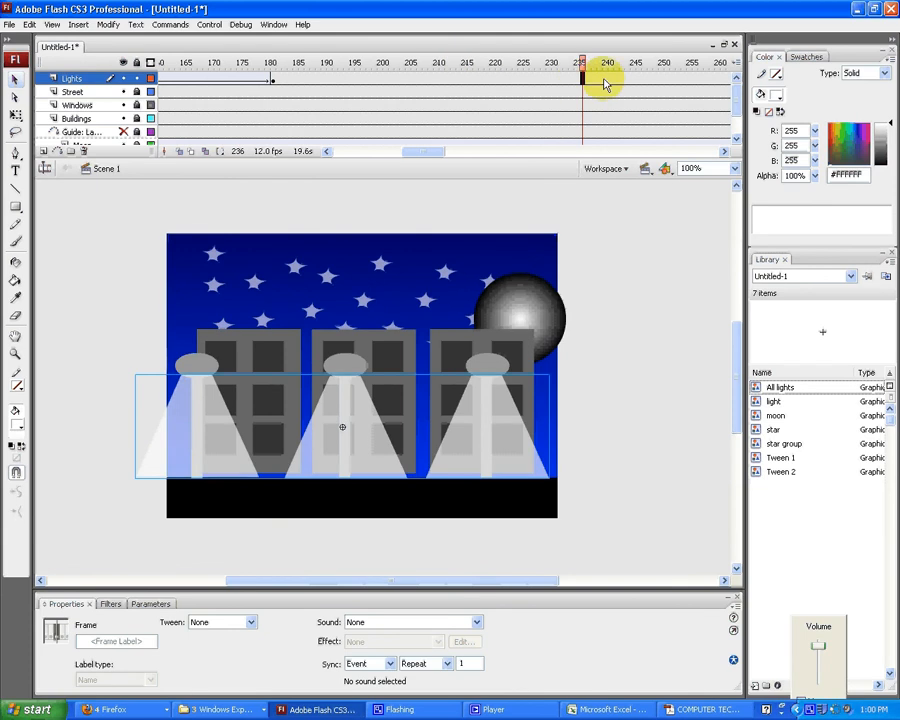
left_click(524, 78)
right_click(524, 78)
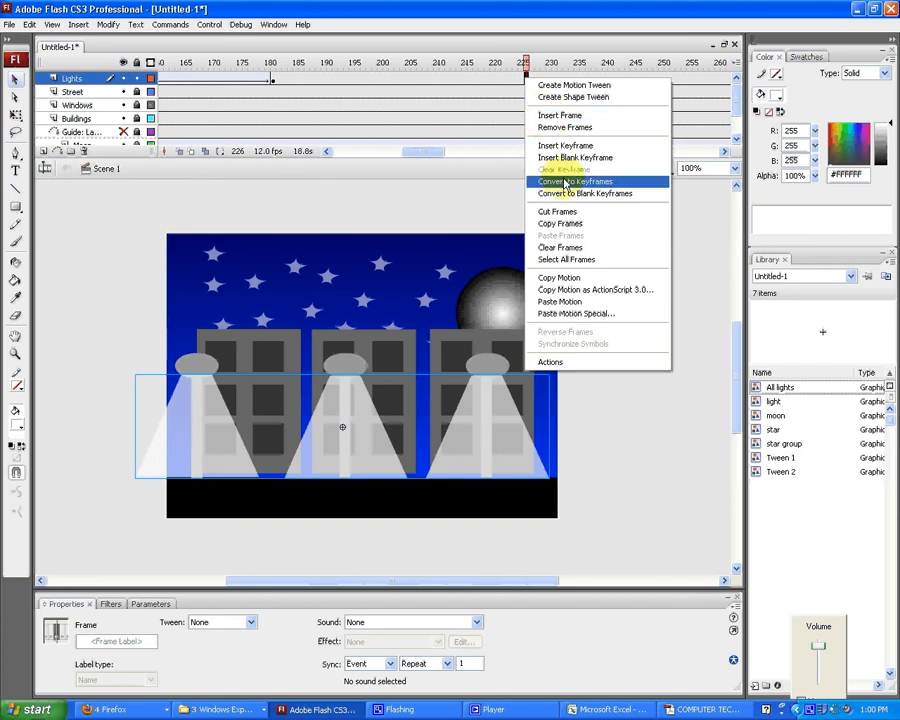
left_click(534, 182)
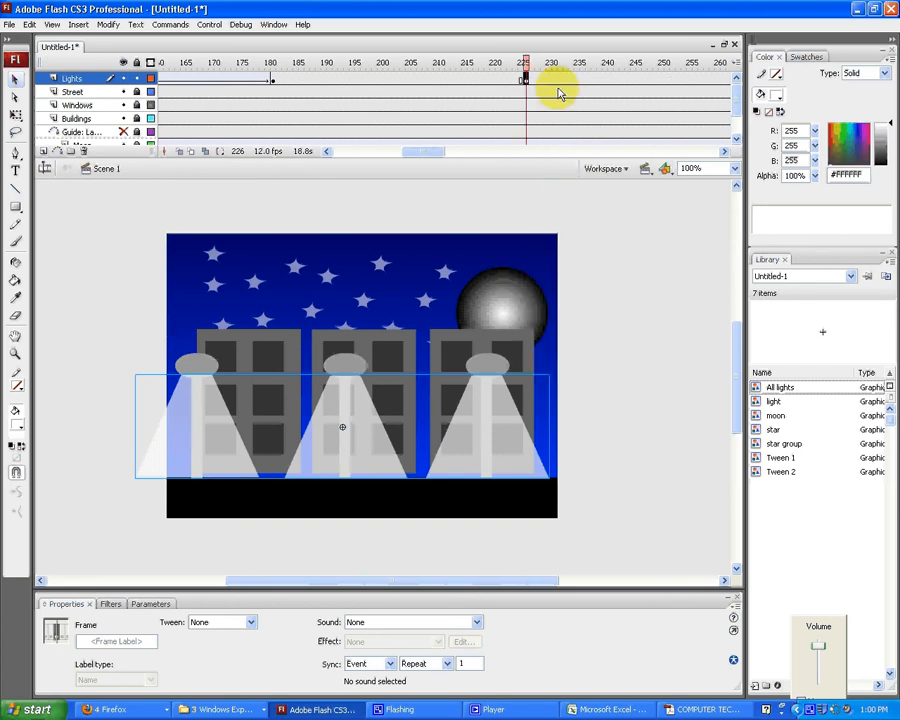
left_click(357, 437)
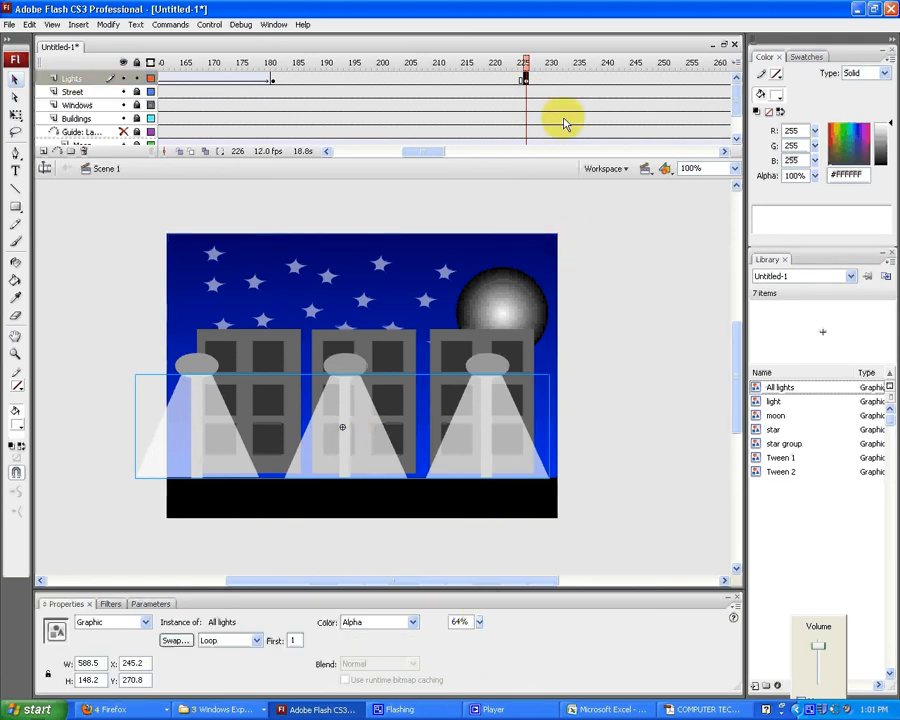
Step: Convert frame 301 of the Lights layer to a keyframe
left_click_drag(440, 155, 473, 155)
left_click(554, 78)
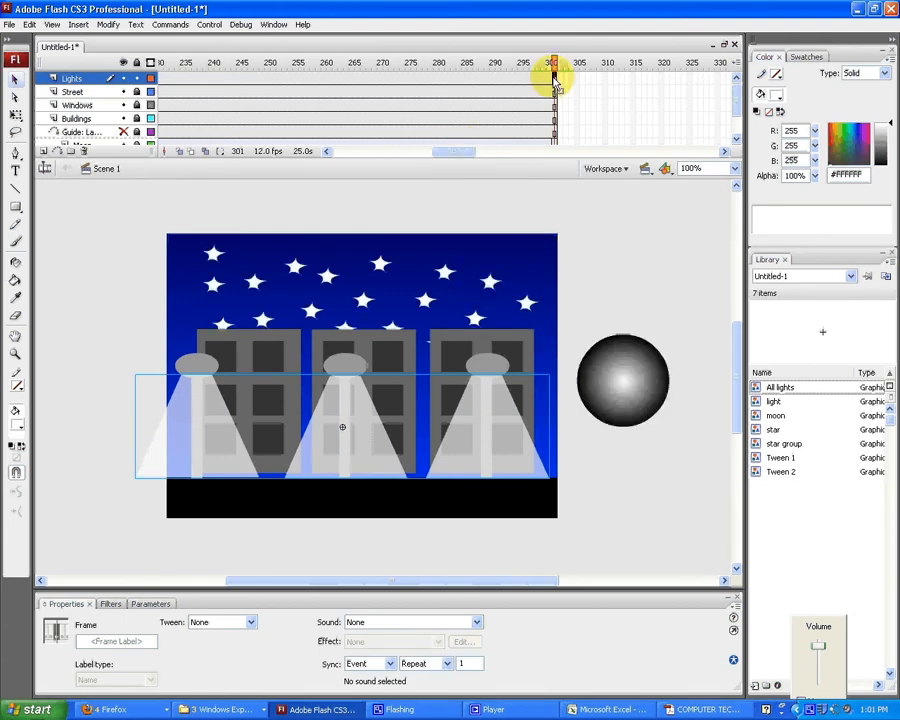
right_click(554, 78)
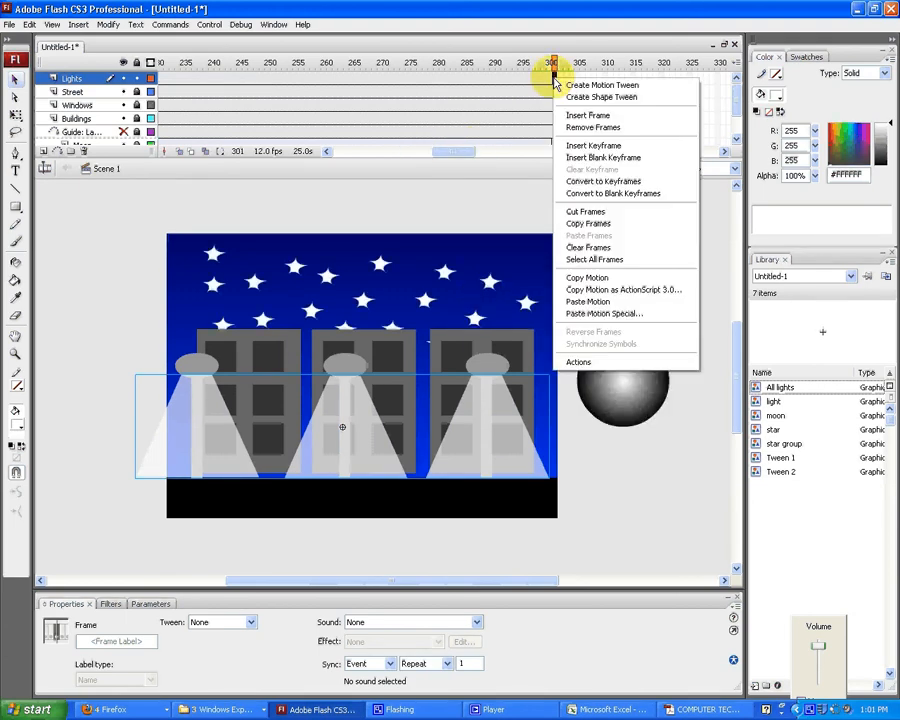
left_click(591, 189)
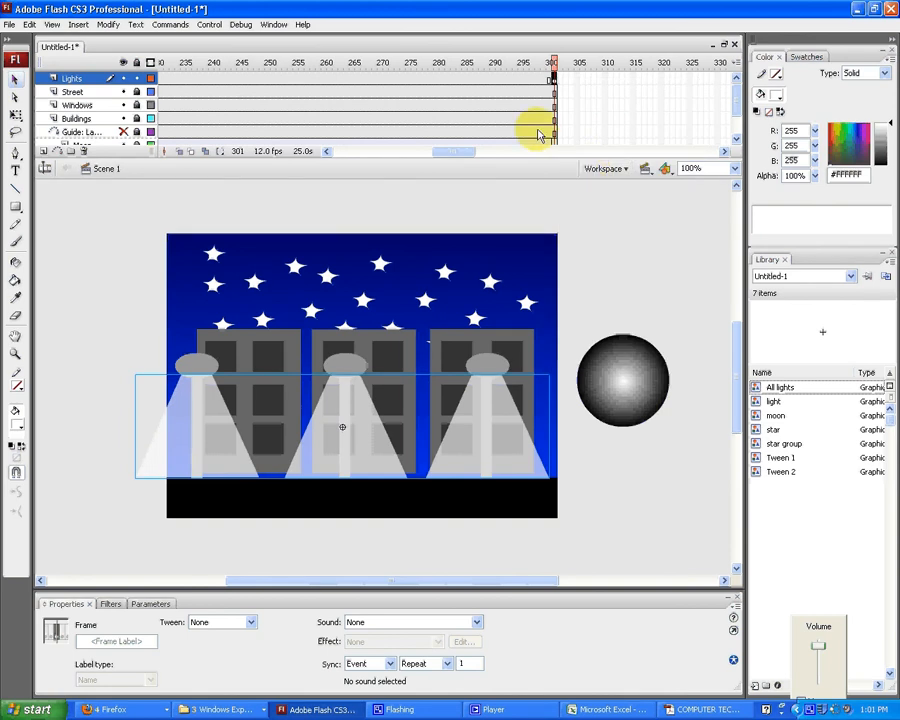
Step: Set the alpha of the All lights instance at frame 301 to 2%
left_click(470, 442)
left_click(484, 630)
left_click(479, 623)
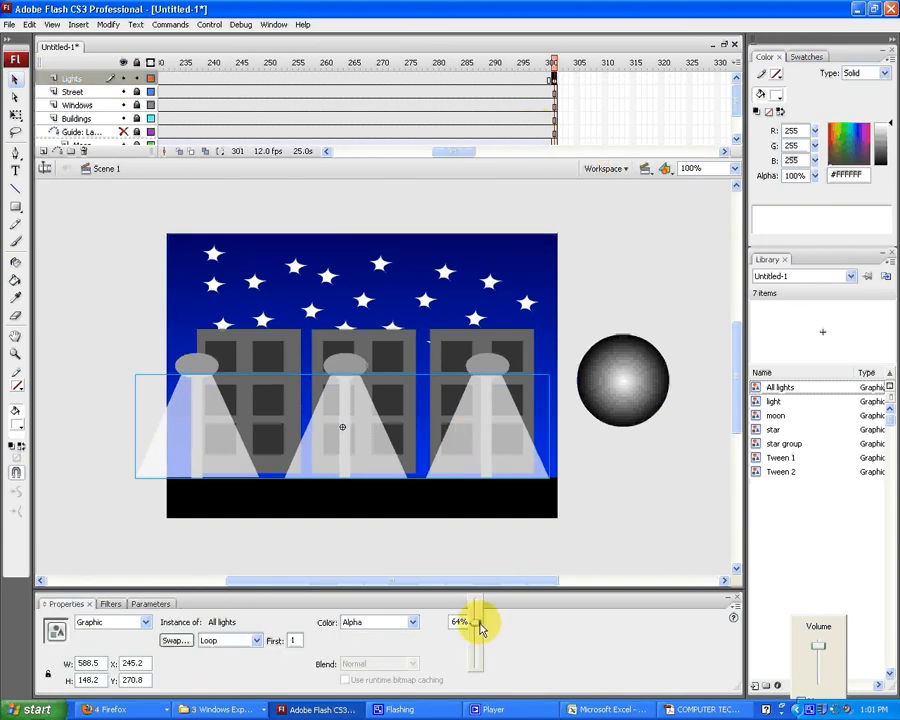
left_click(479, 623)
left_click_drag(479, 623, 479, 676)
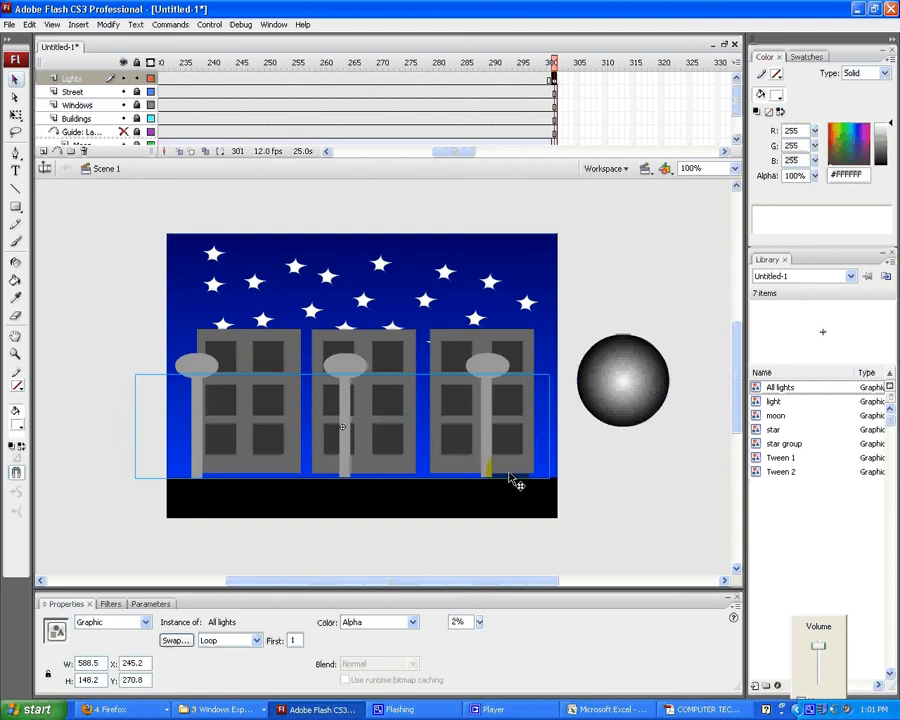
Step: Create a motion tween between frames 226 and 301 of the Lights layer and play the animation
right_click(378, 84)
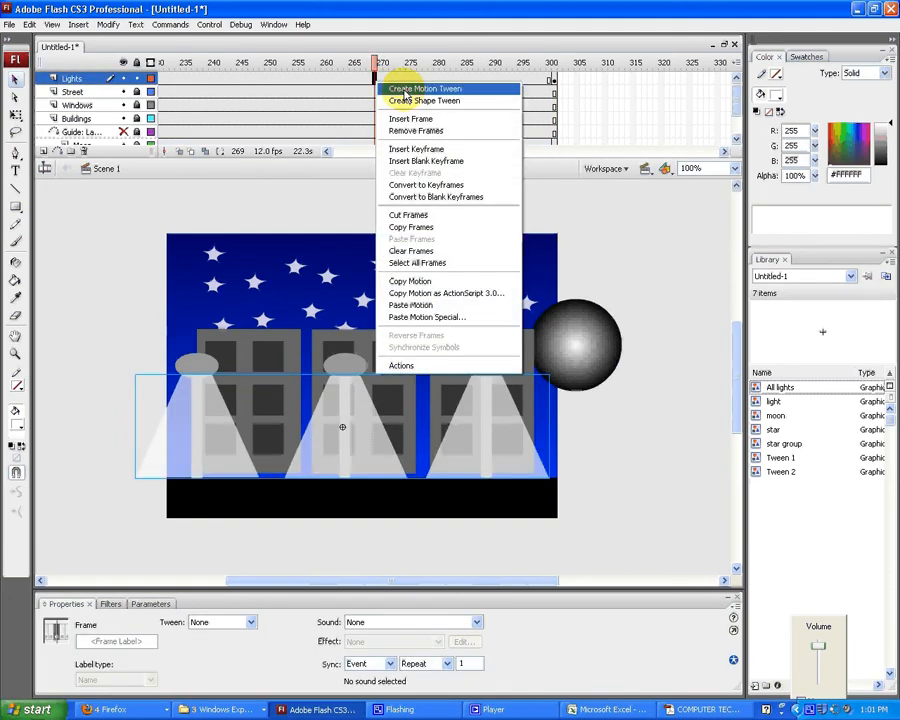
left_click(405, 90)
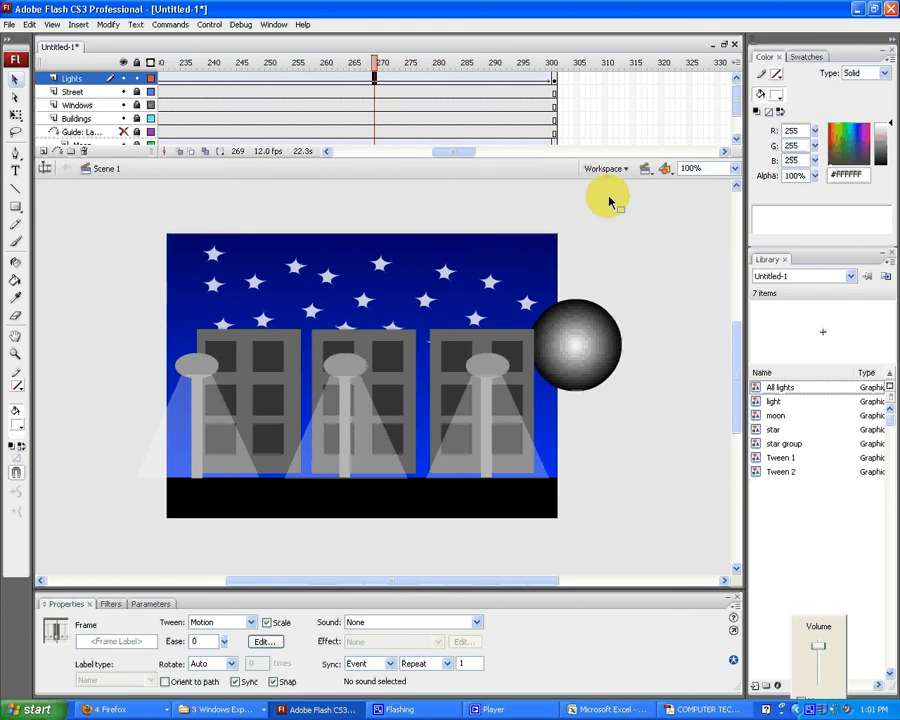
key("Return")
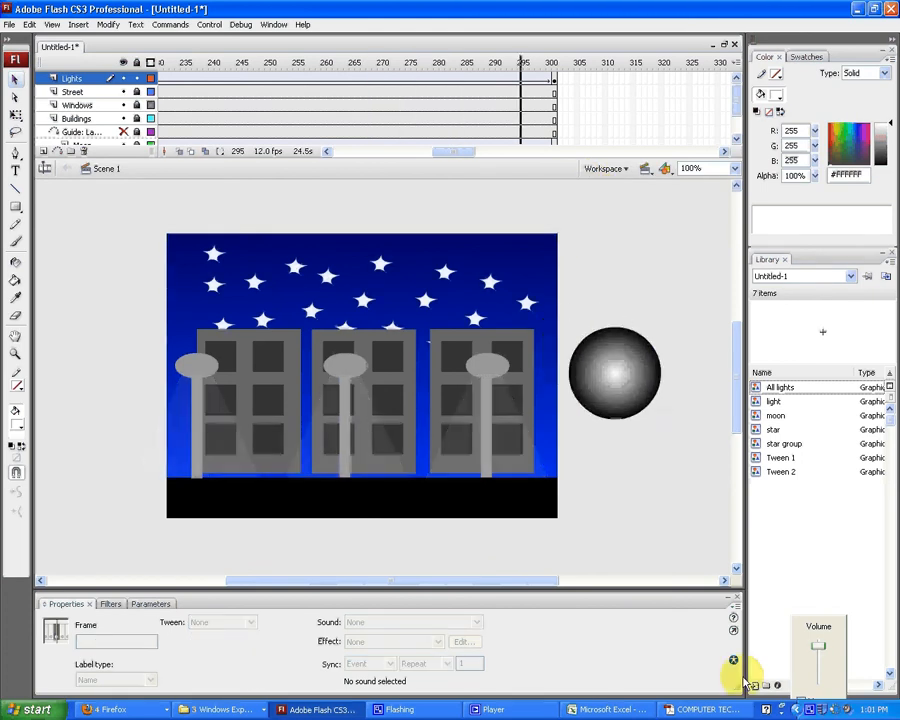